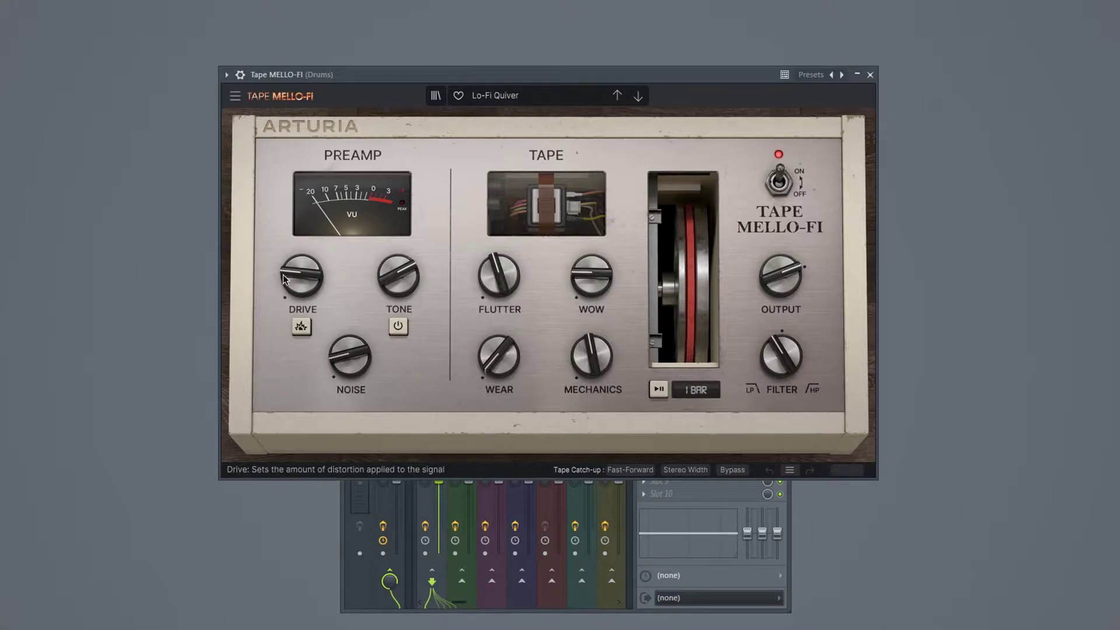
- Raise the preamp Drive, bring it down to its minimum, and toggle Boost on and back off
drag(295, 278, 295, 237)
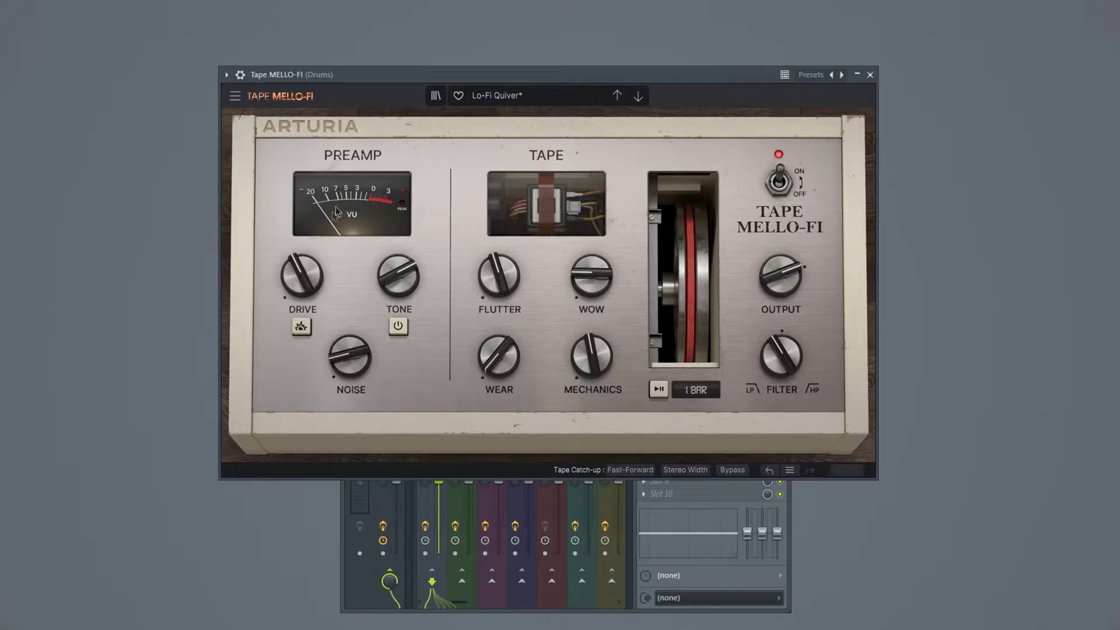
drag(294, 236, 294, 293)
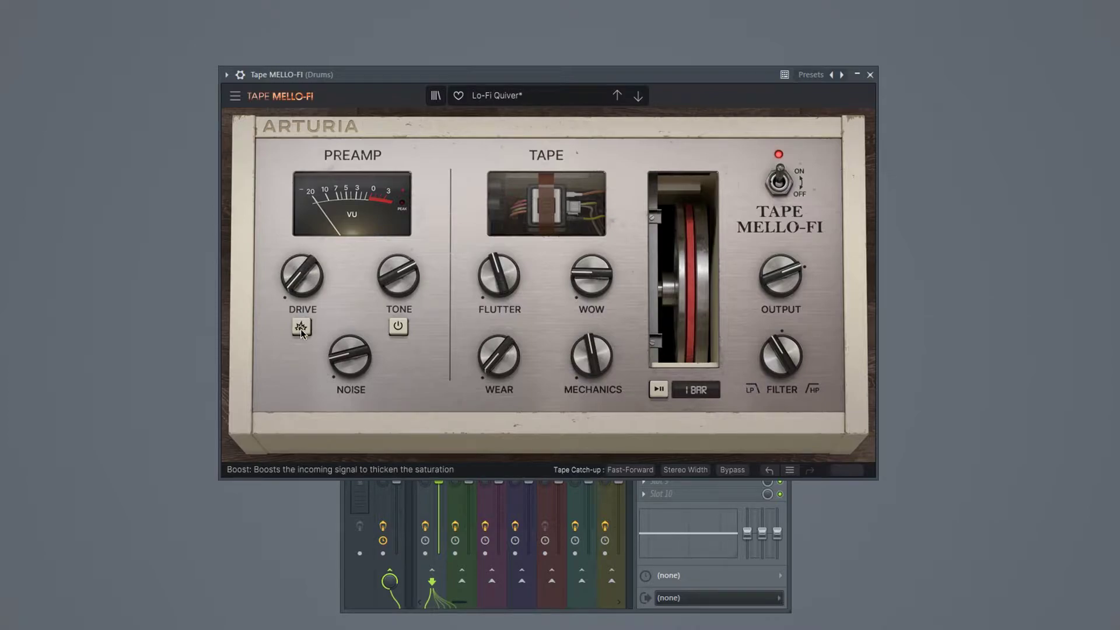
click(301, 328)
click(301, 329)
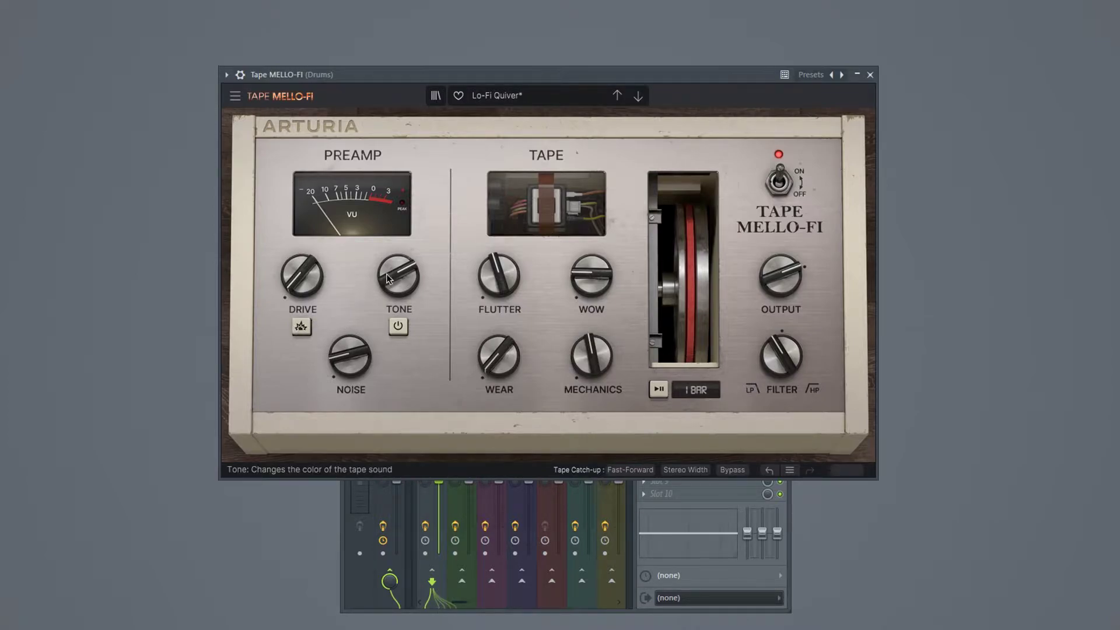
- Lower Tone to its minimum with the tone circuit switched off, and adjust the preamp Noise amount
drag(399, 276, 395, 316)
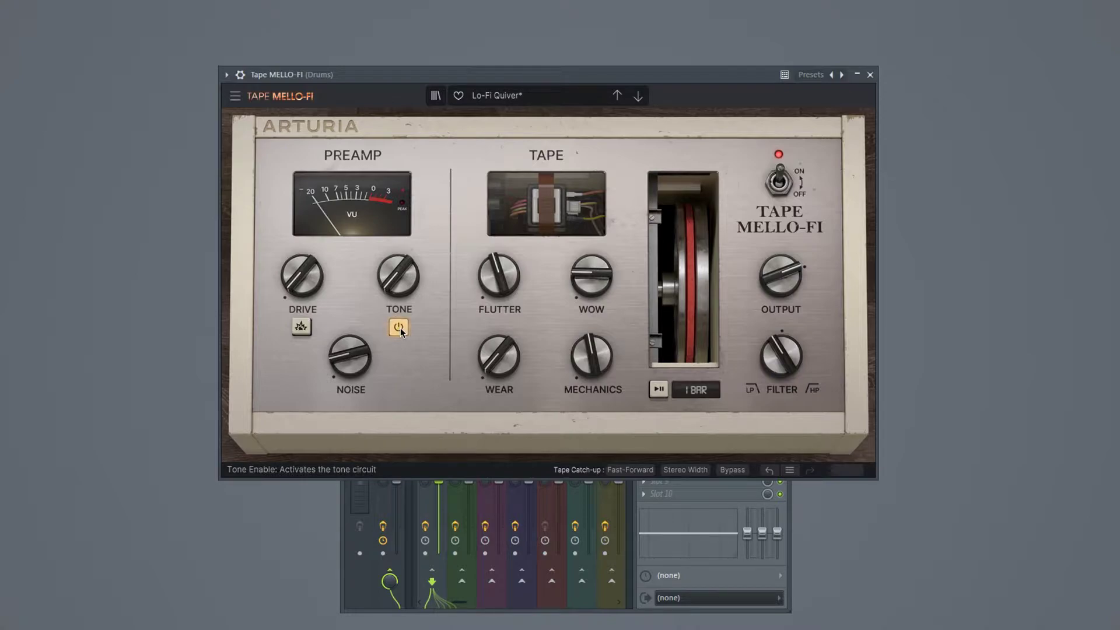
click(399, 328)
drag(352, 376, 352, 417)
drag(352, 333, 352, 327)
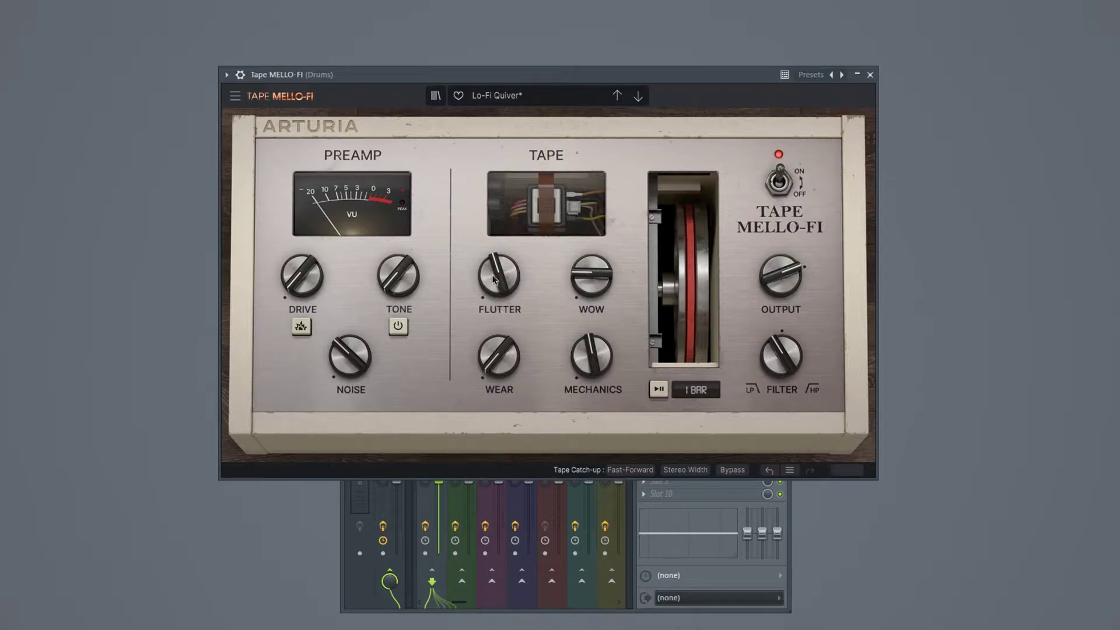
- Try different Flutter and Wow amounts in the tape section and bring both down to their minimum
mouse_move(494, 272)
mouse_down()
mouse_move(493, 297)
mouse_move(494, 267)
mouse_up()
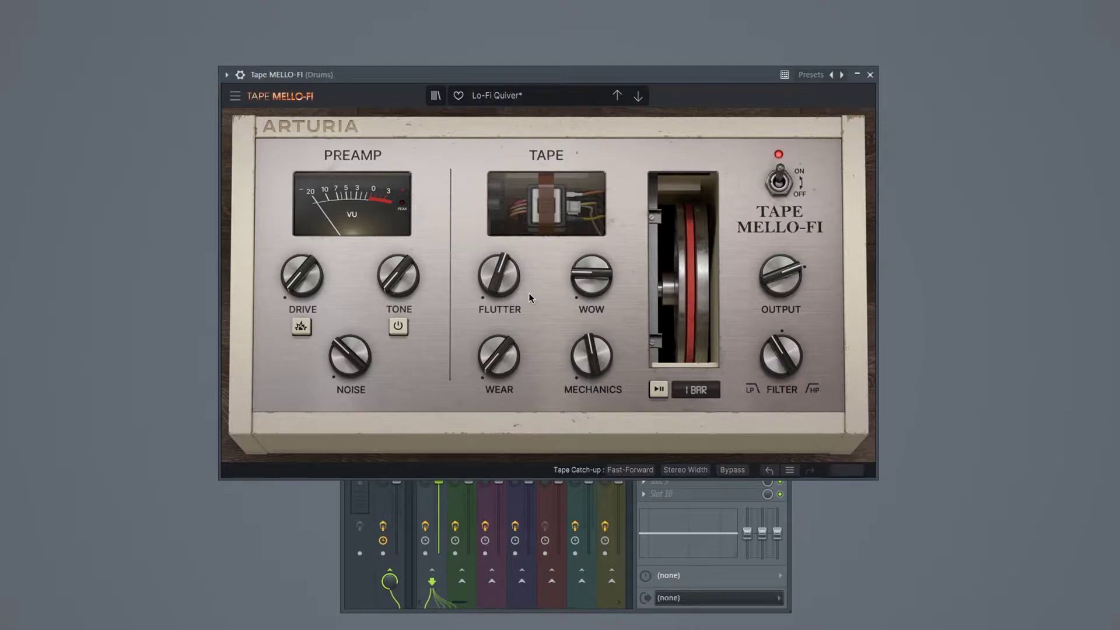
drag(591, 274, 548, 282)
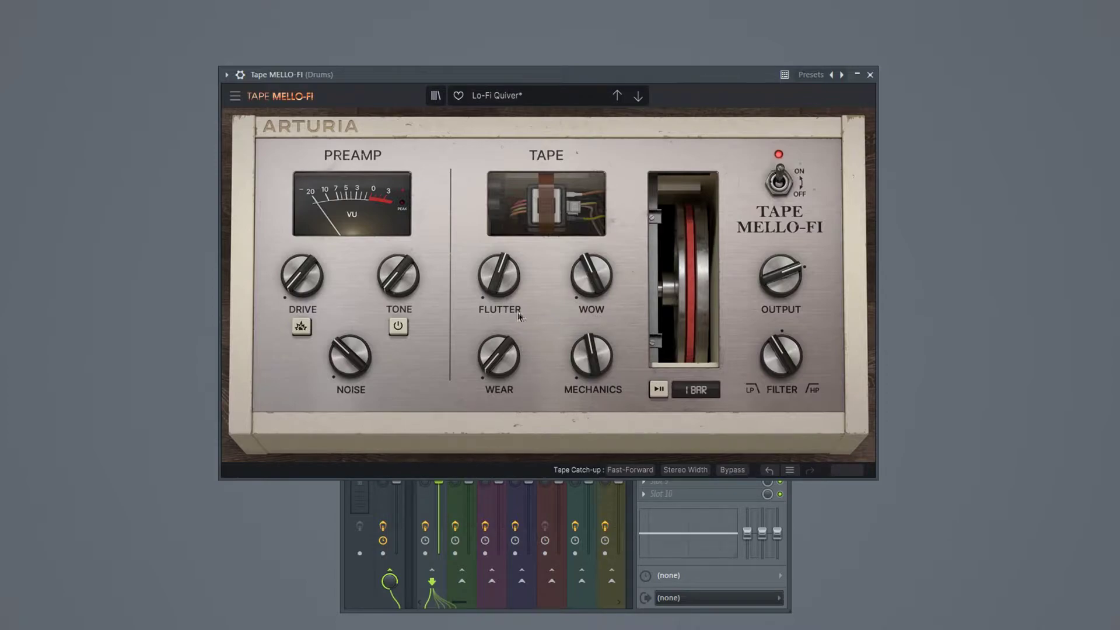
drag(511, 313, 511, 305)
drag(591, 277, 591, 265)
drag(506, 274, 507, 320)
drag(591, 275, 592, 341)
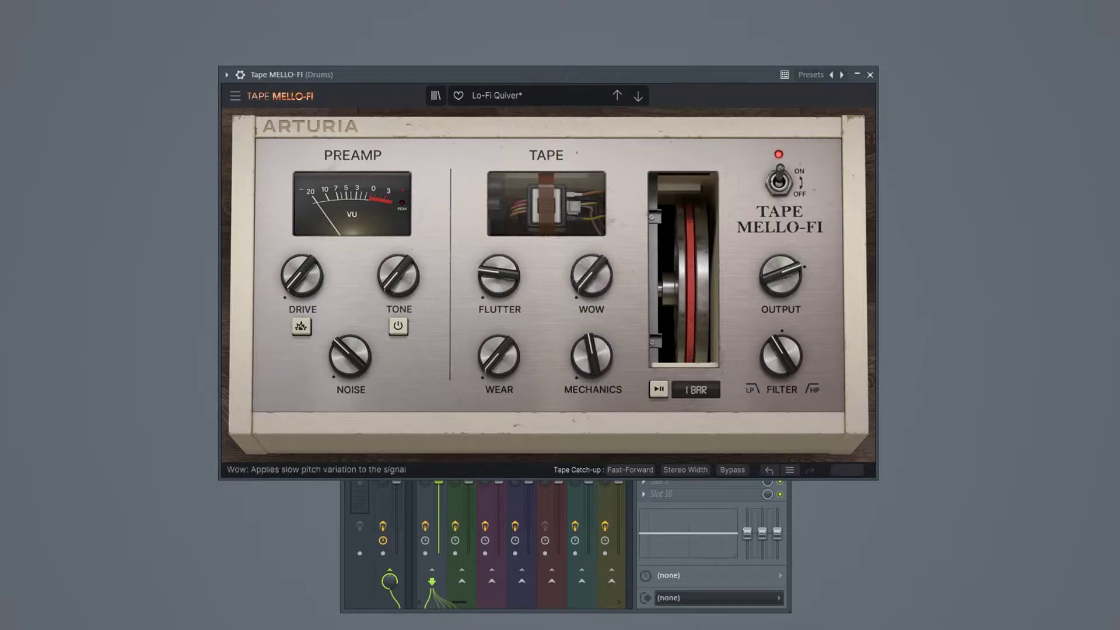
drag(506, 265, 506, 289)
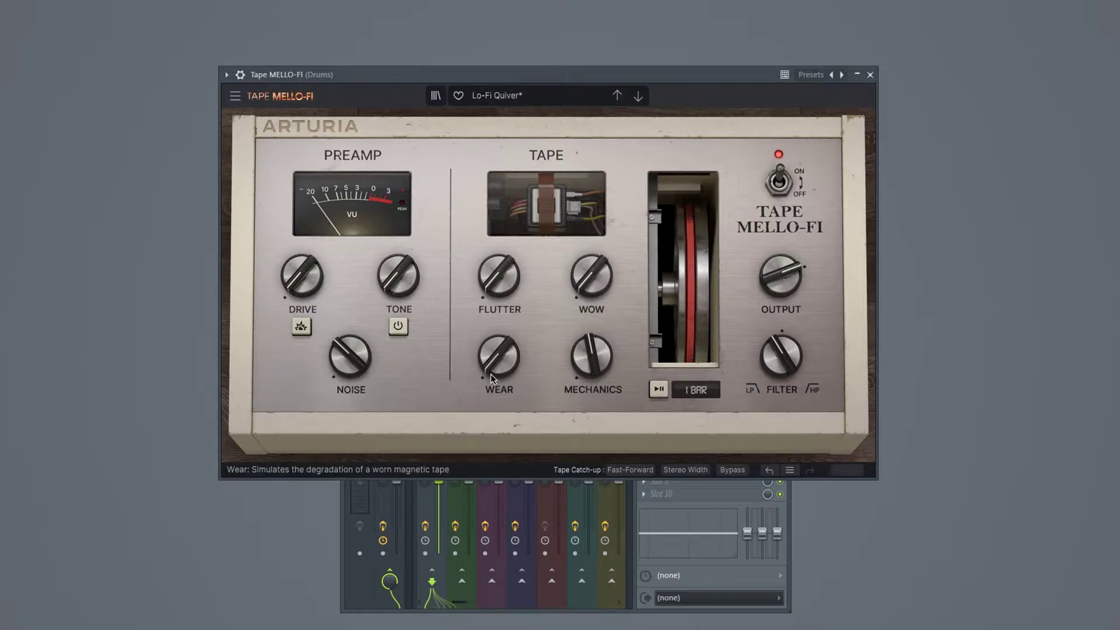
- Vary the tape Wear and Mechanics amounts, leaving both at their minimum
mouse_move(491, 374)
mouse_down()
mouse_move(491, 310)
mouse_move(492, 374)
mouse_up()
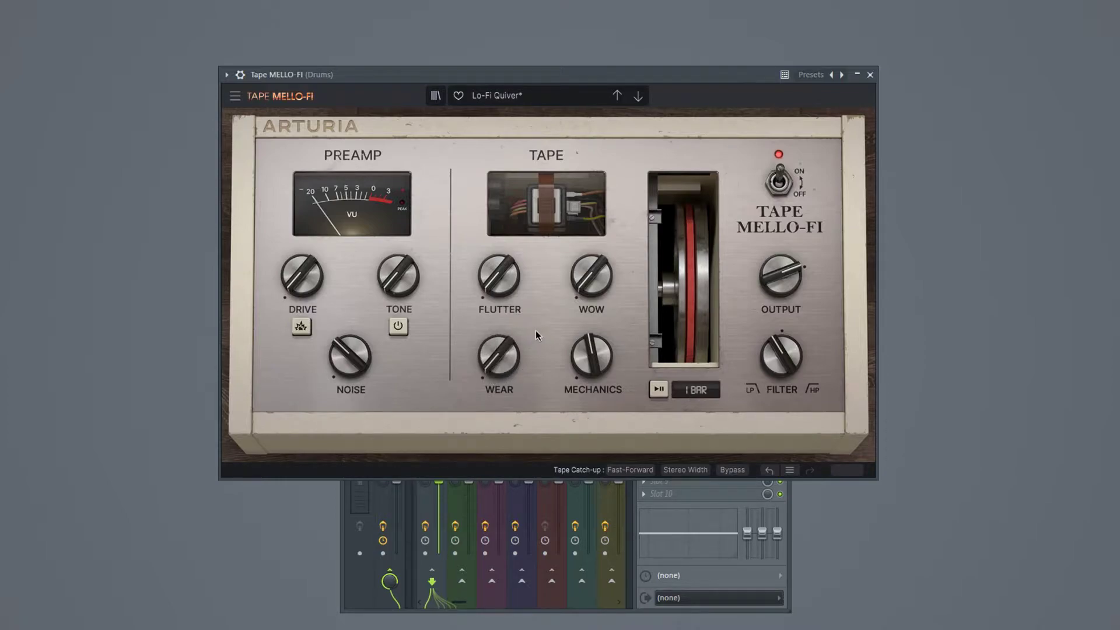
mouse_move(596, 365)
mouse_down()
mouse_move(596, 384)
mouse_move(596, 356)
mouse_up()
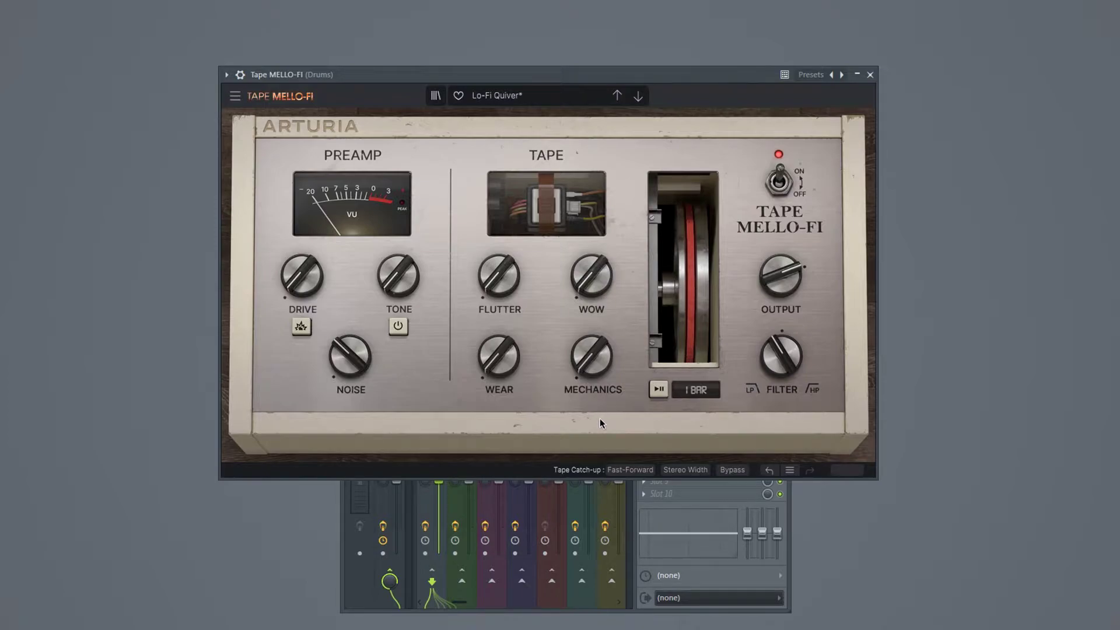
drag(591, 356, 591, 337)
drag(586, 403, 580, 369)
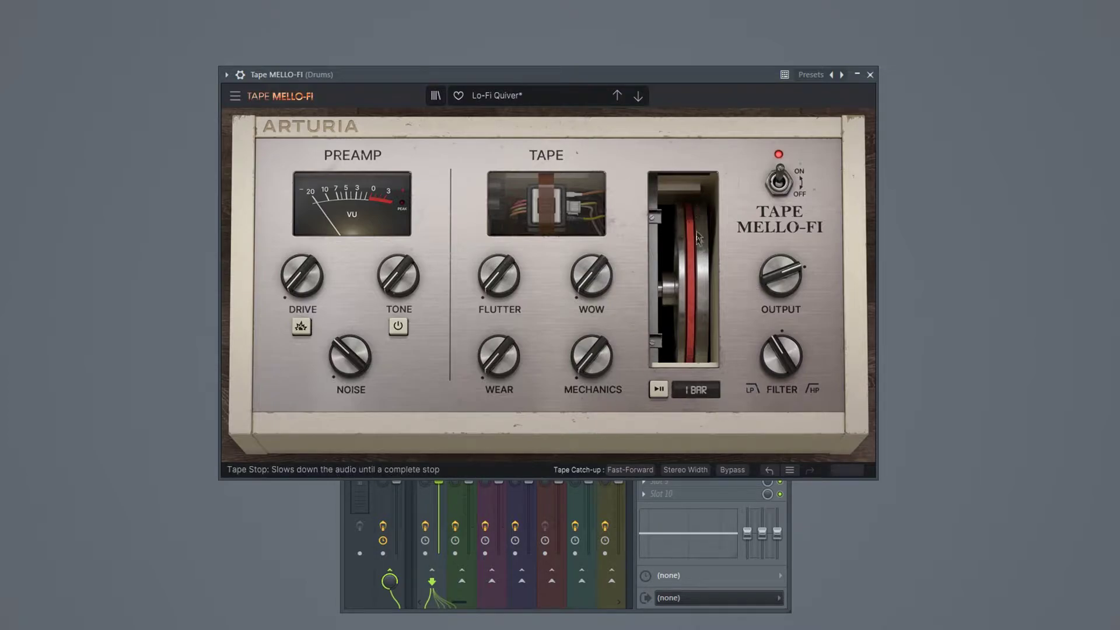
- Examine the tape stop reel and the available Tape Catch-up modes, keeping Fast-Forward
click(701, 304)
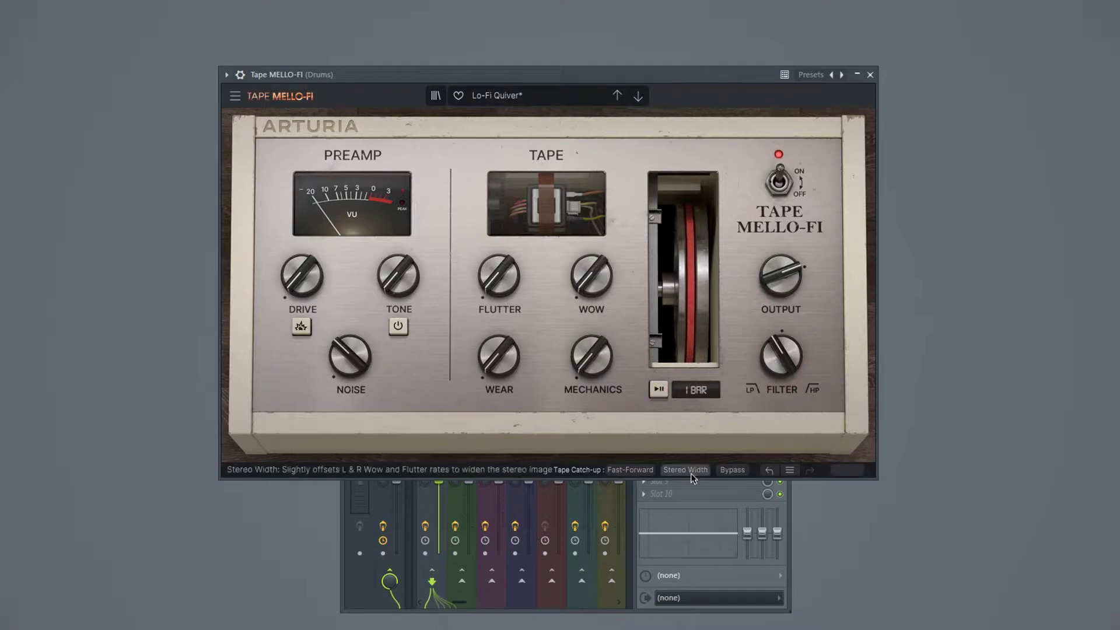
click(645, 469)
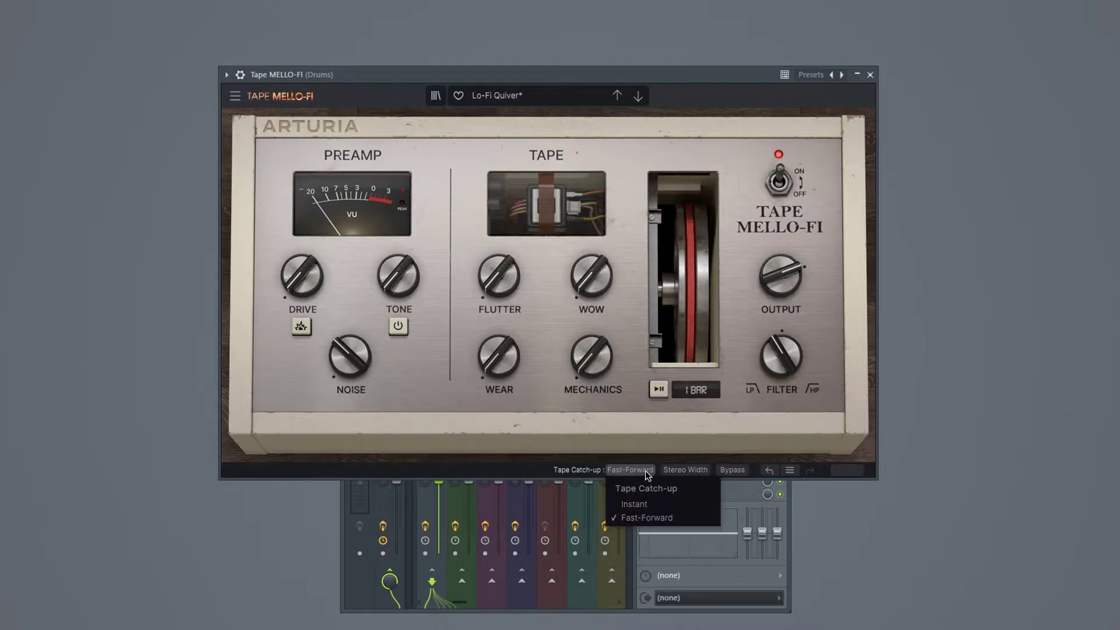
click(645, 470)
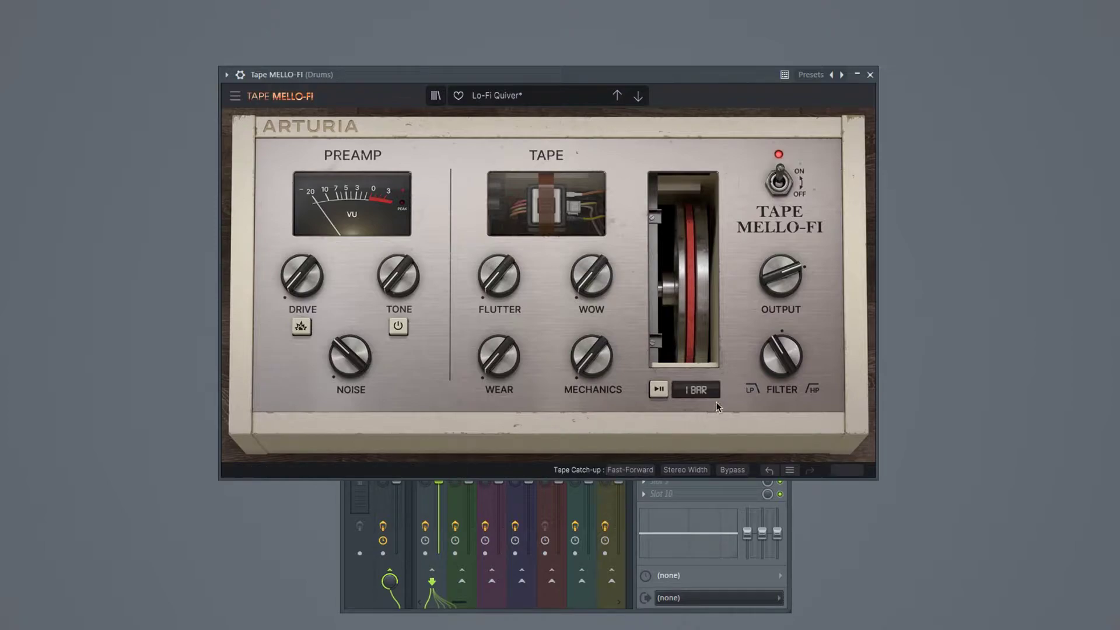
- Lower the Output level slightly and reset the Filter to its centre position
drag(782, 357, 781, 245)
drag(781, 289, 781, 268)
double_click(772, 363)
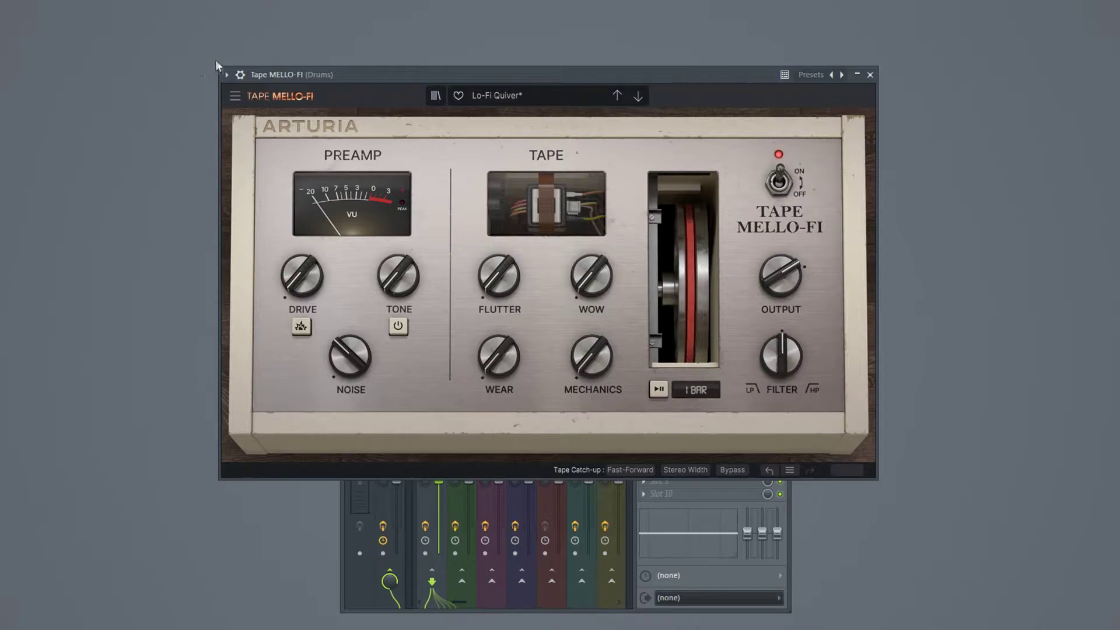
- Resize the plugin window to 100% and reposition it so that it is centred over the workspace
click(234, 96)
mouse_move(304, 198)
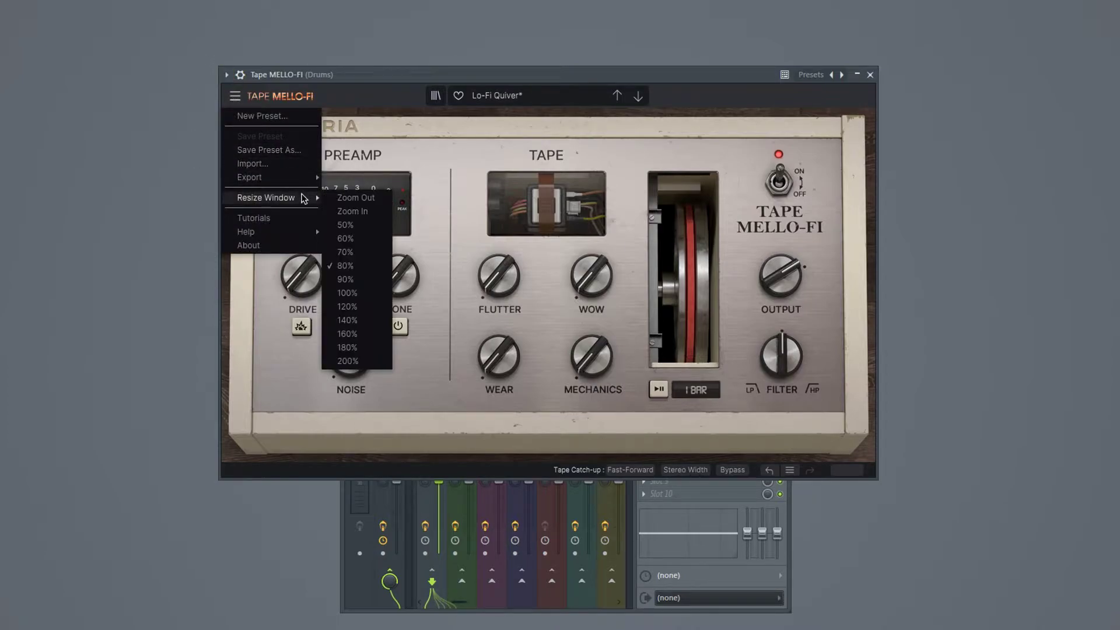
click(356, 293)
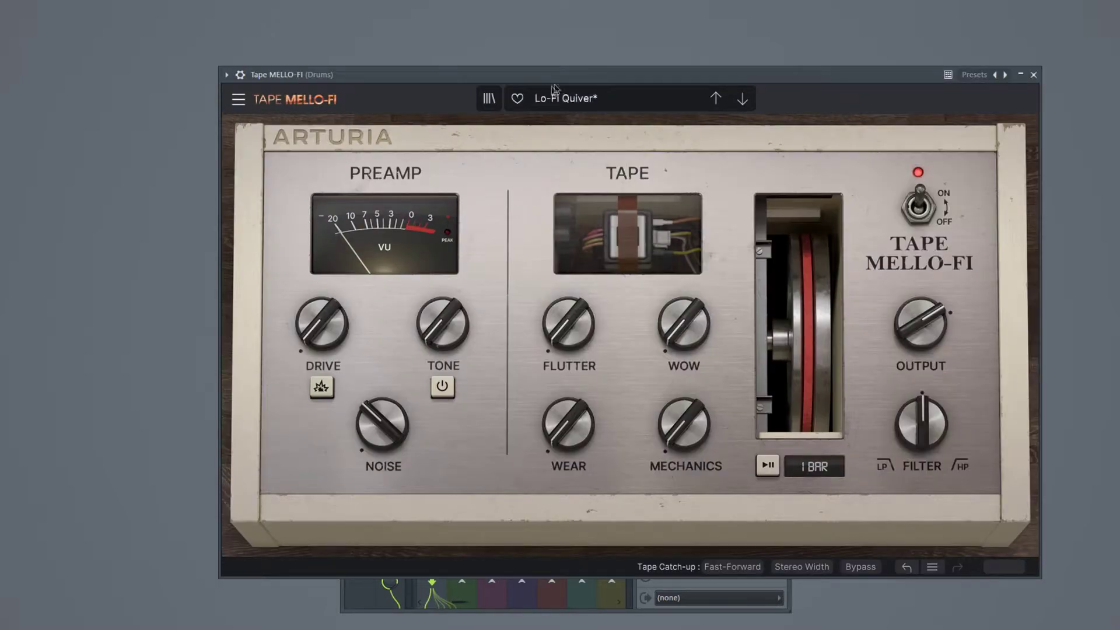
drag(573, 75, 520, 52)
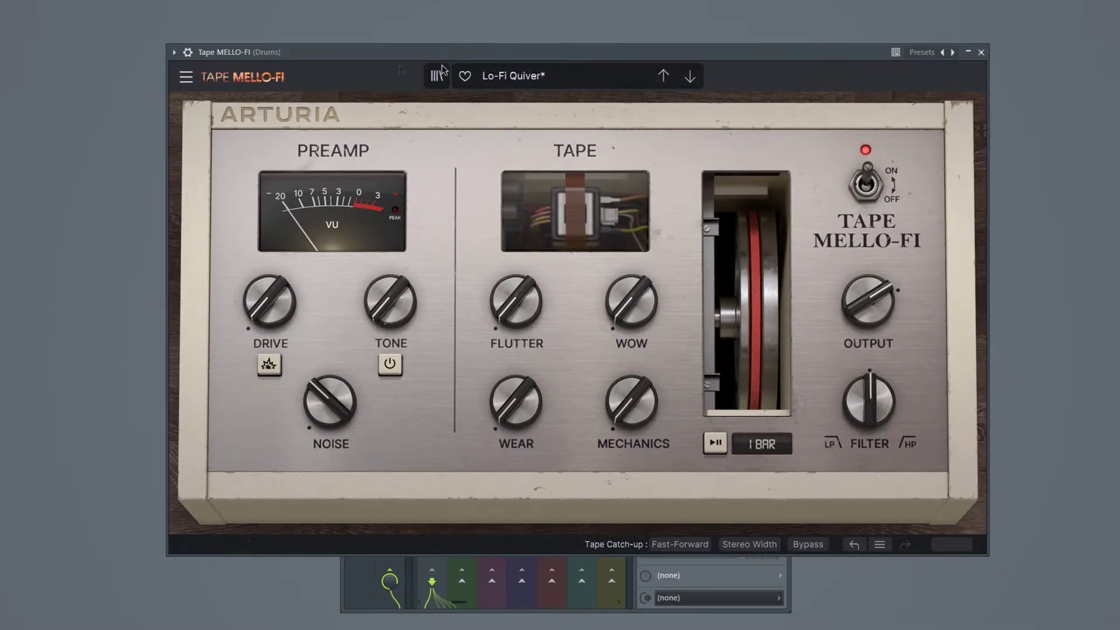
- Resize the plugin window back to 80%
click(188, 77)
mouse_move(248, 200)
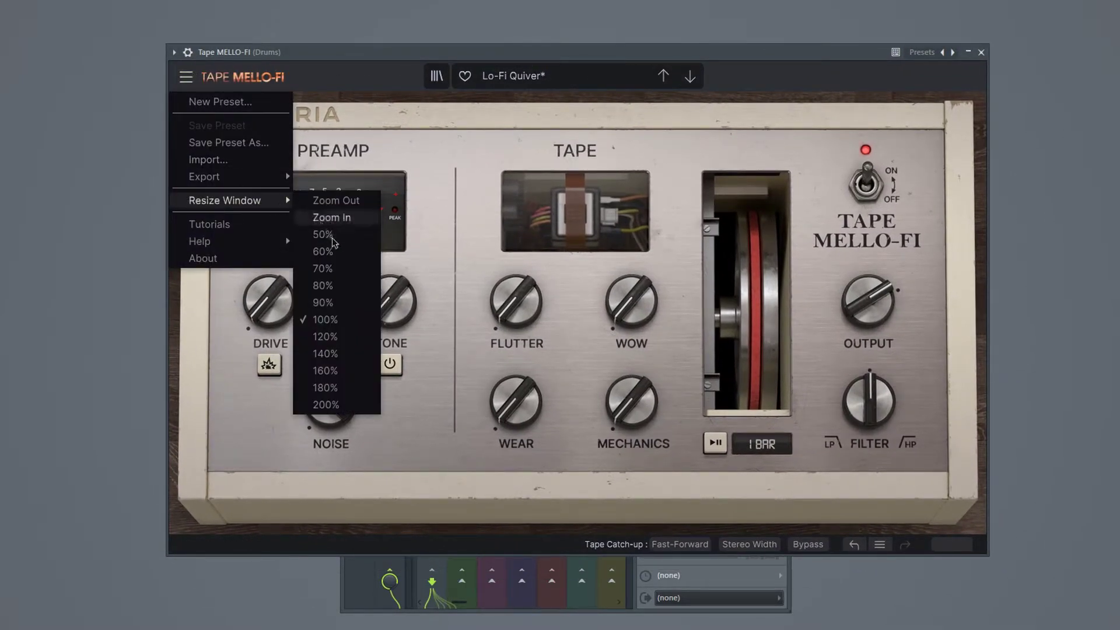
click(334, 286)
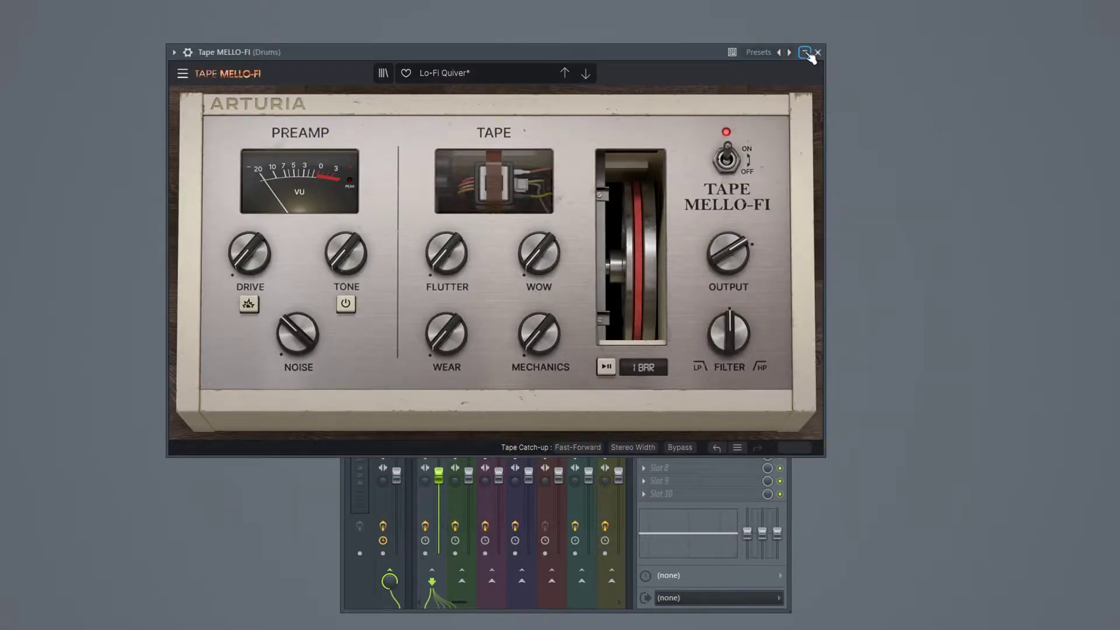
- Hide the plugin window and bring the Playlist into view above the mixer
click(805, 53)
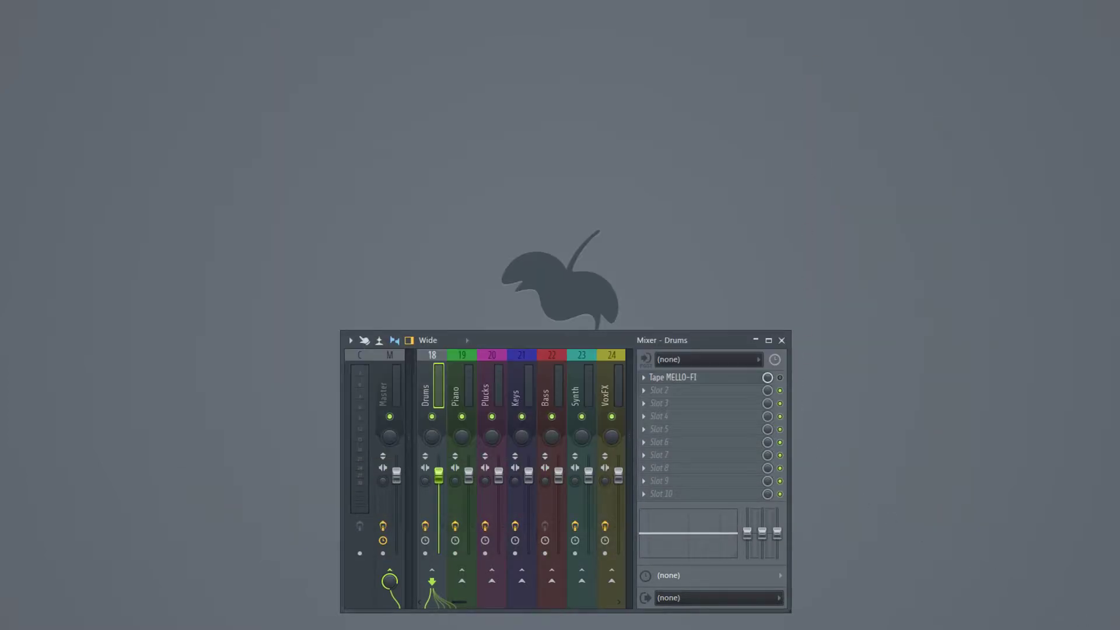
drag(934, 629, 1032, 11)
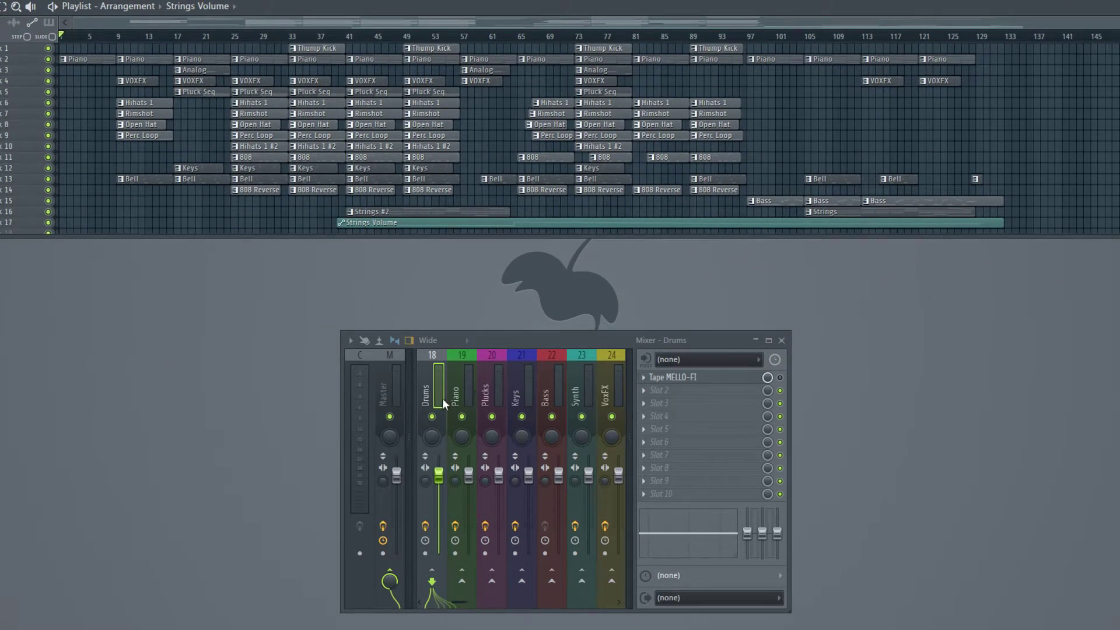
- Enable Tape MELLO-FI on the Piano mixer track and play the arrangement with the Piano playlist track soloed
click(457, 385)
click(781, 377)
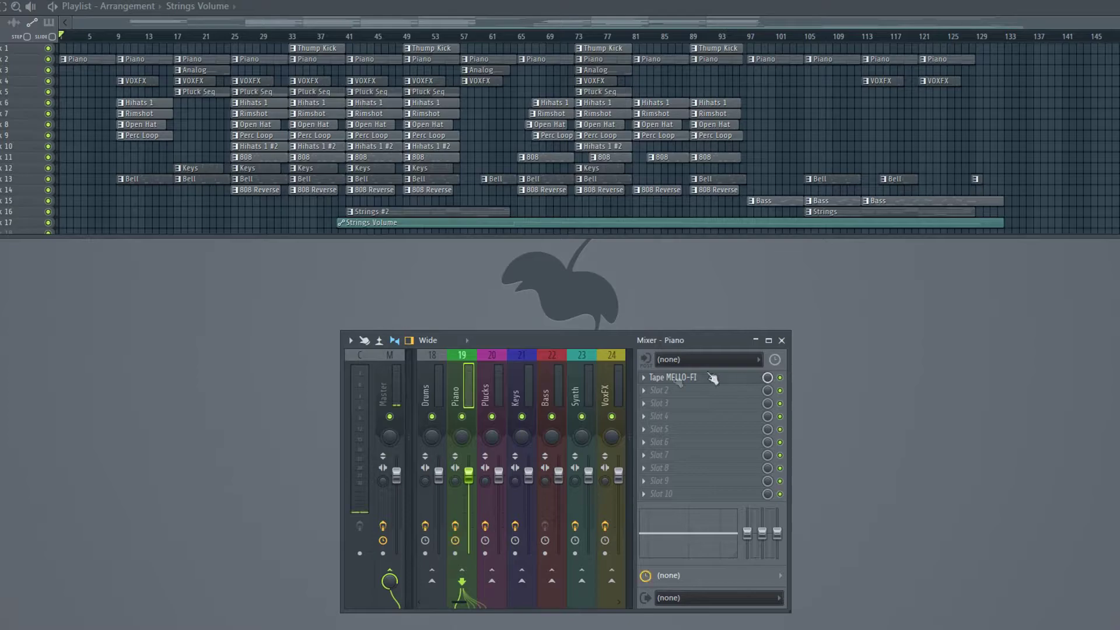
right_click(49, 59)
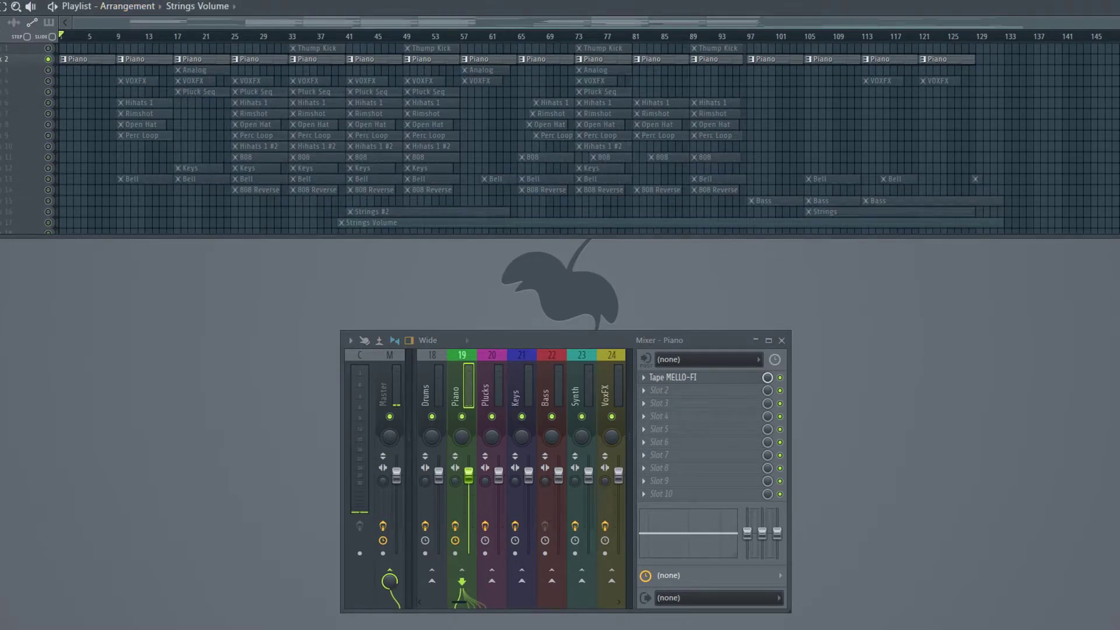
key(space)
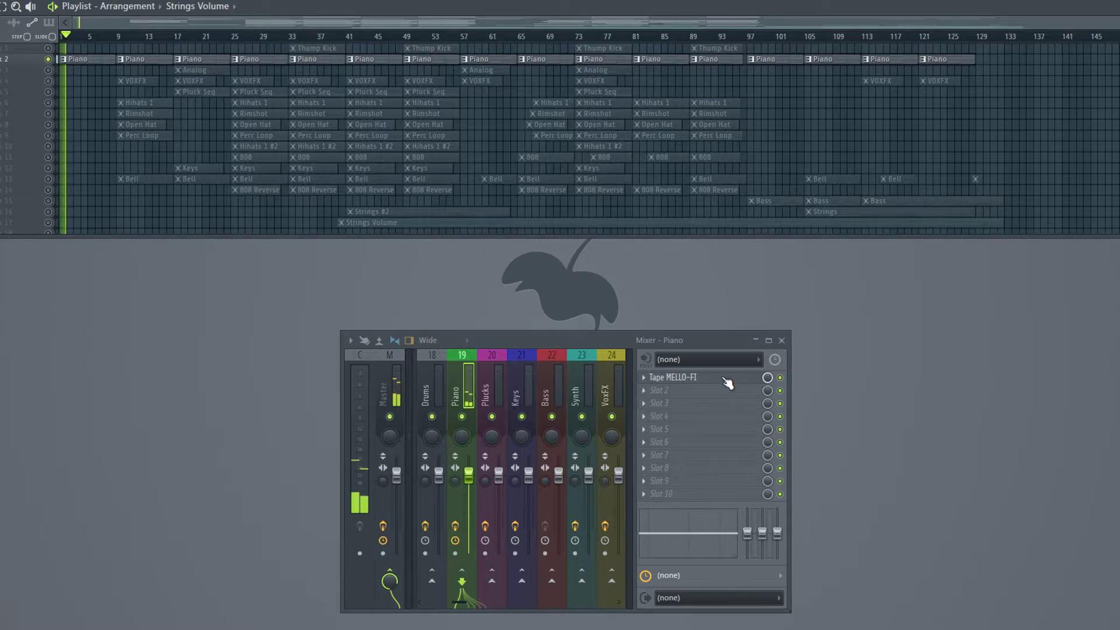
- Open Tape MELLO-FI on the Piano mixer track and load the Analog Tape preset
click(722, 378)
drag(450, 26, 536, 169)
click(507, 185)
mouse_move(529, 200)
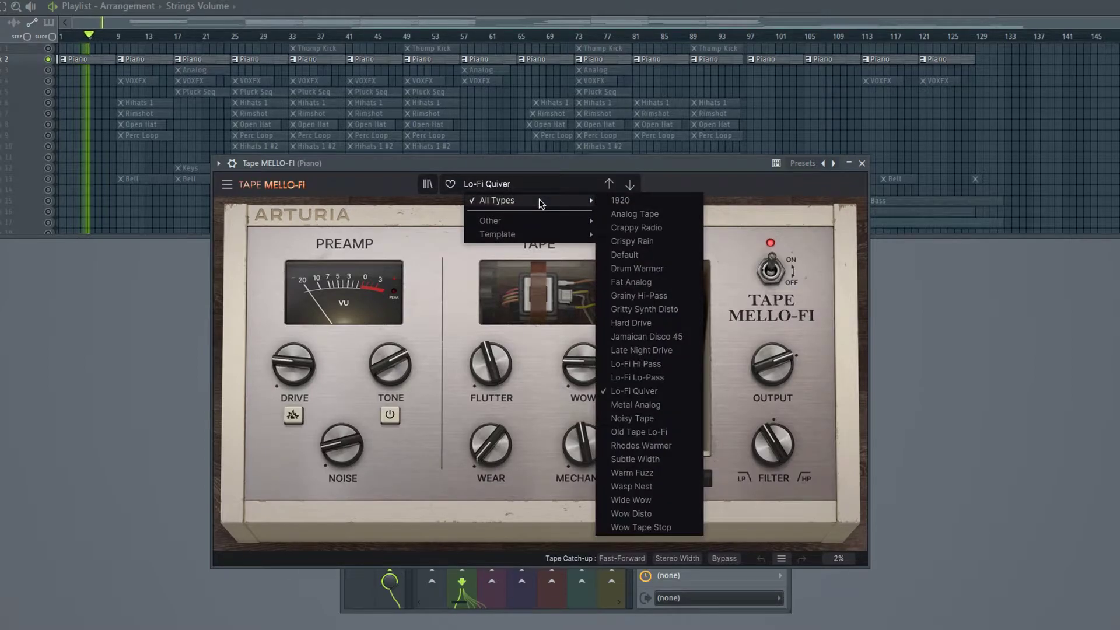
click(652, 218)
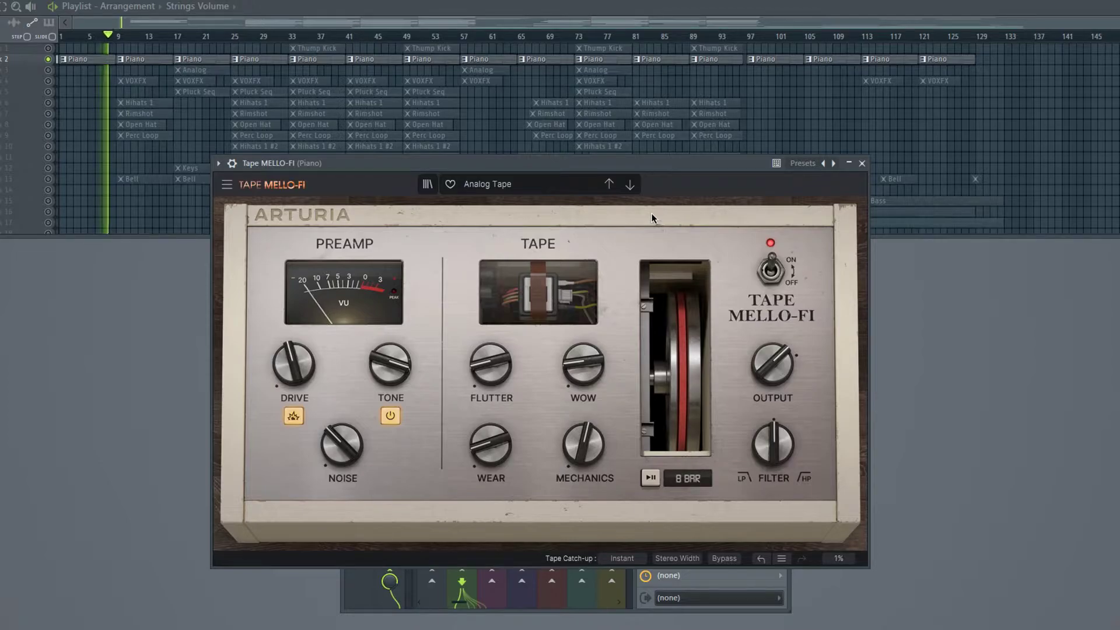
- Adjust the tape Flutter and Wow amounts on the piano's Analog Tape preset during playback
drag(493, 359, 493, 316)
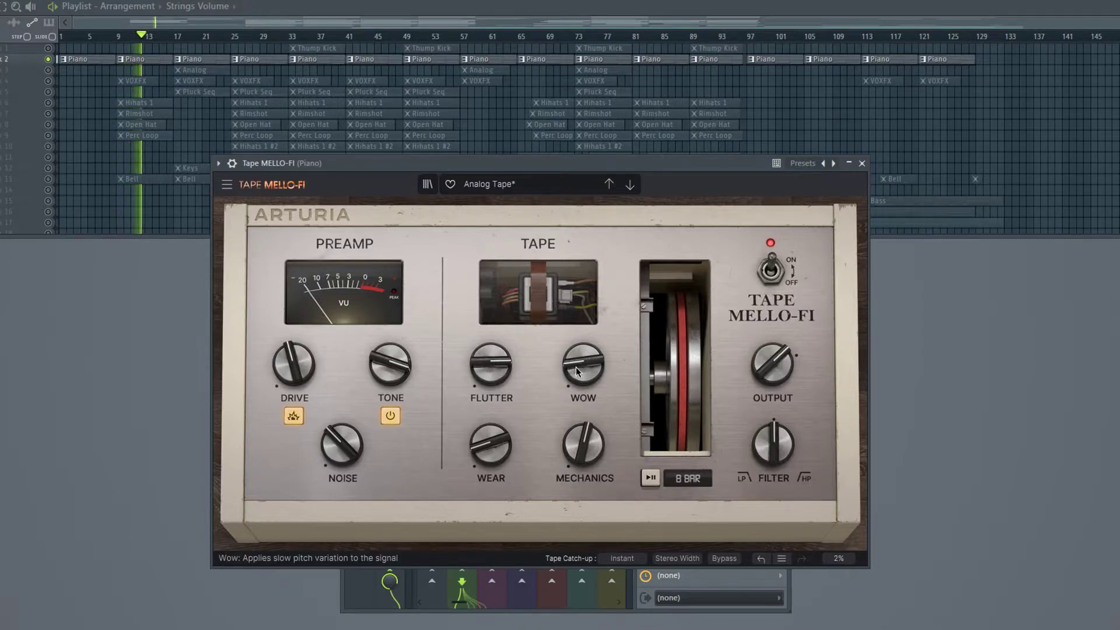
drag(584, 363, 584, 380)
drag(494, 366, 491, 388)
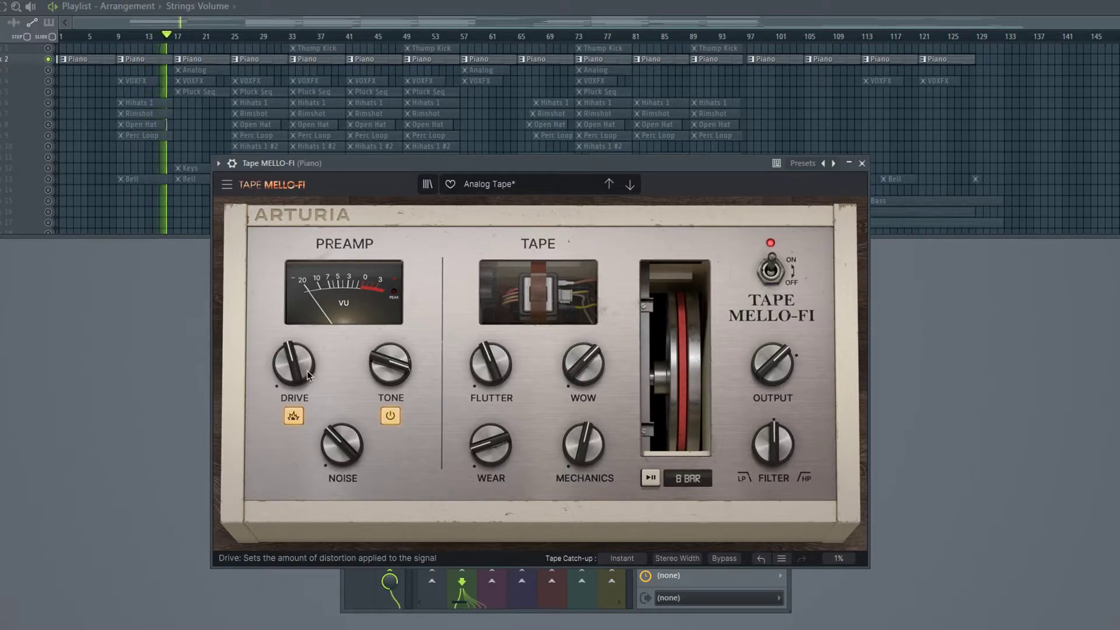
drag(584, 365, 584, 379)
drag(492, 364, 491, 338)
- Set the preamp Drive to about 91% with Boost left on, and readjust the Noise amount
mouse_move(294, 364)
mouse_down()
mouse_move(294, 315)
mouse_move(295, 358)
mouse_move(295, 347)
mouse_up()
click(293, 415)
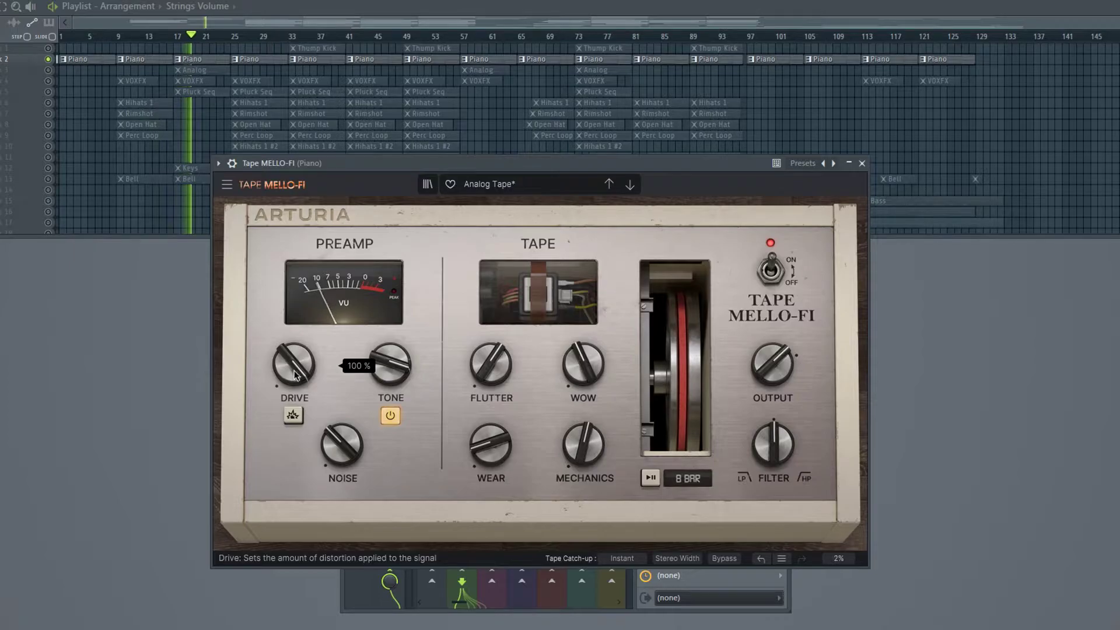
click(293, 415)
drag(342, 445, 342, 436)
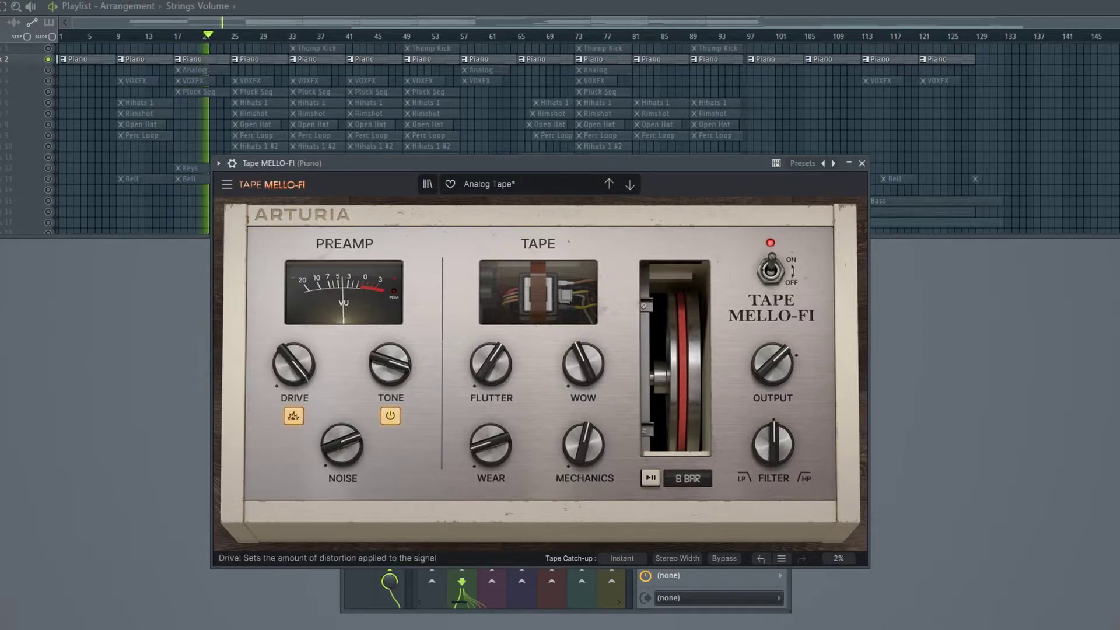
drag(294, 365, 294, 397)
mouse_move(342, 445)
mouse_down()
mouse_move(342, 484)
mouse_move(342, 460)
mouse_up()
drag(294, 365, 294, 340)
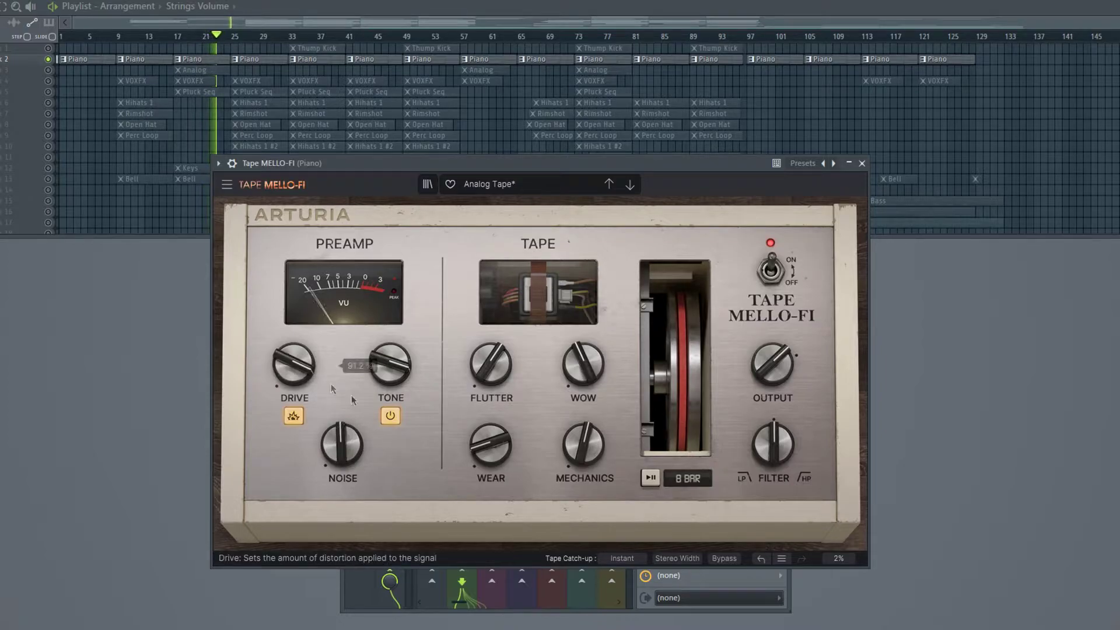
- Lower the plugin's Output level and raise the tape Wear amount
drag(773, 365, 720, 383)
drag(490, 445, 491, 400)
drag(773, 365, 773, 350)
drag(490, 444, 491, 431)
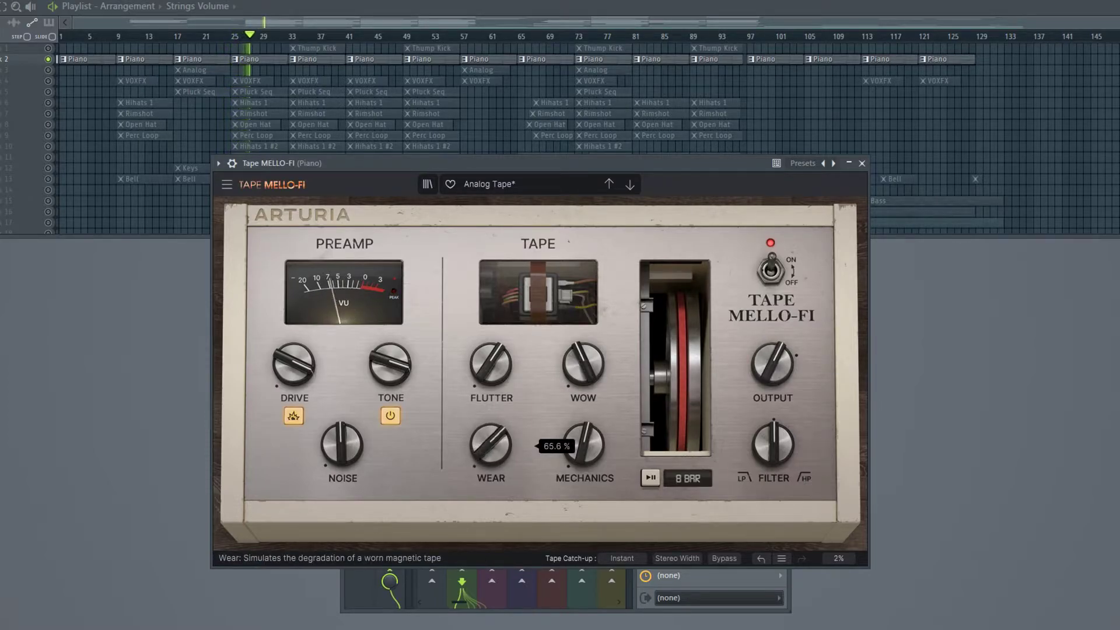
drag(490, 432, 490, 435)
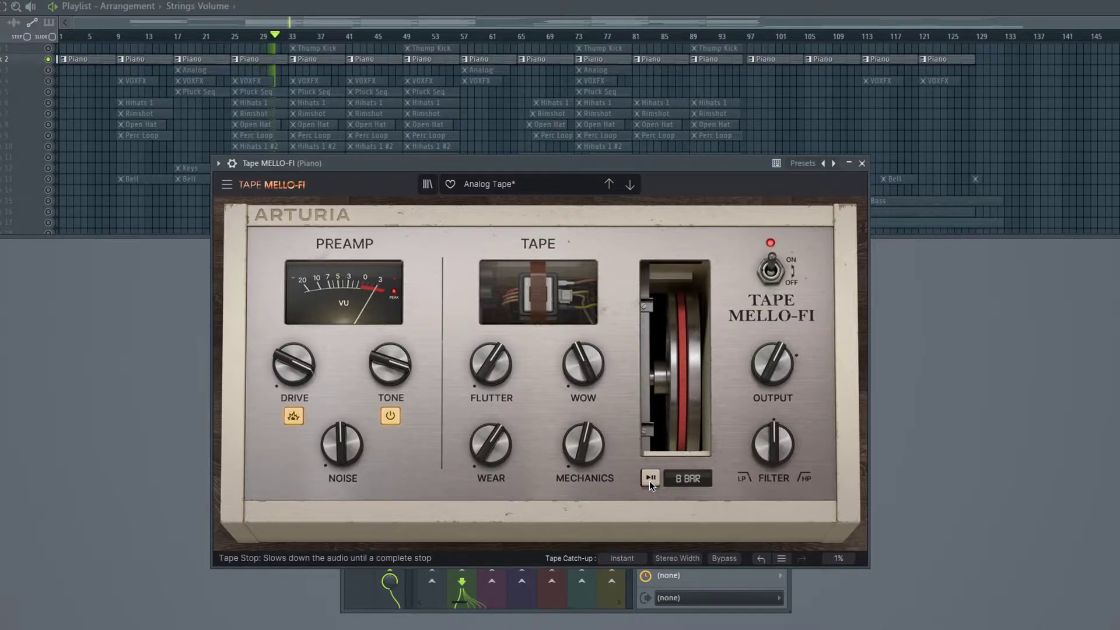
- Set the tape stop speed to 1 Bar and toggle the tape stop on and off during playback
click(687, 478)
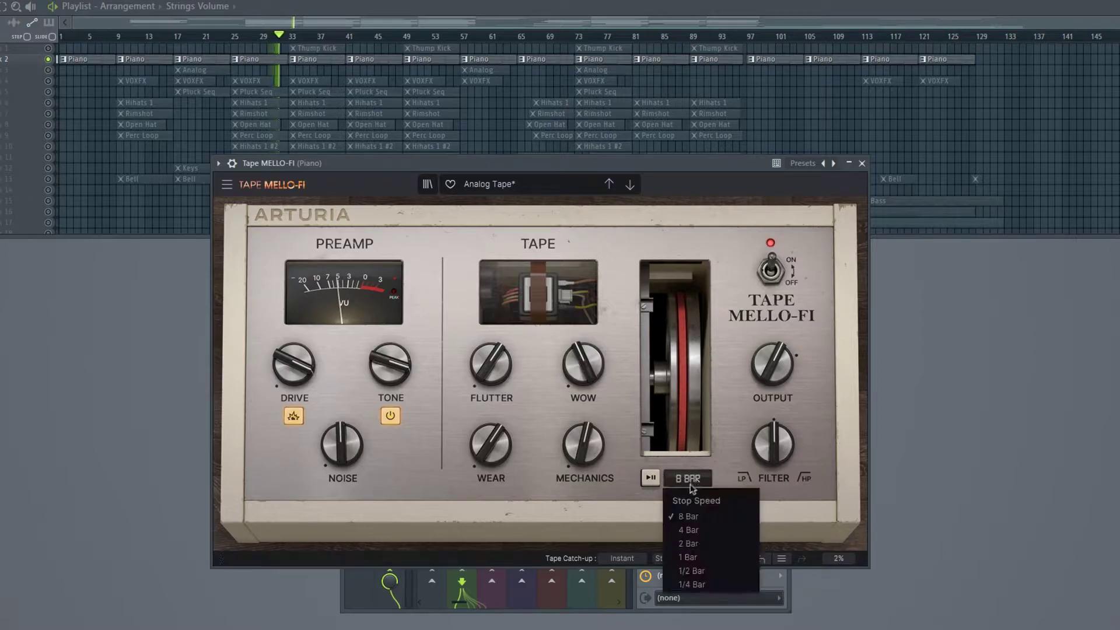
click(694, 557)
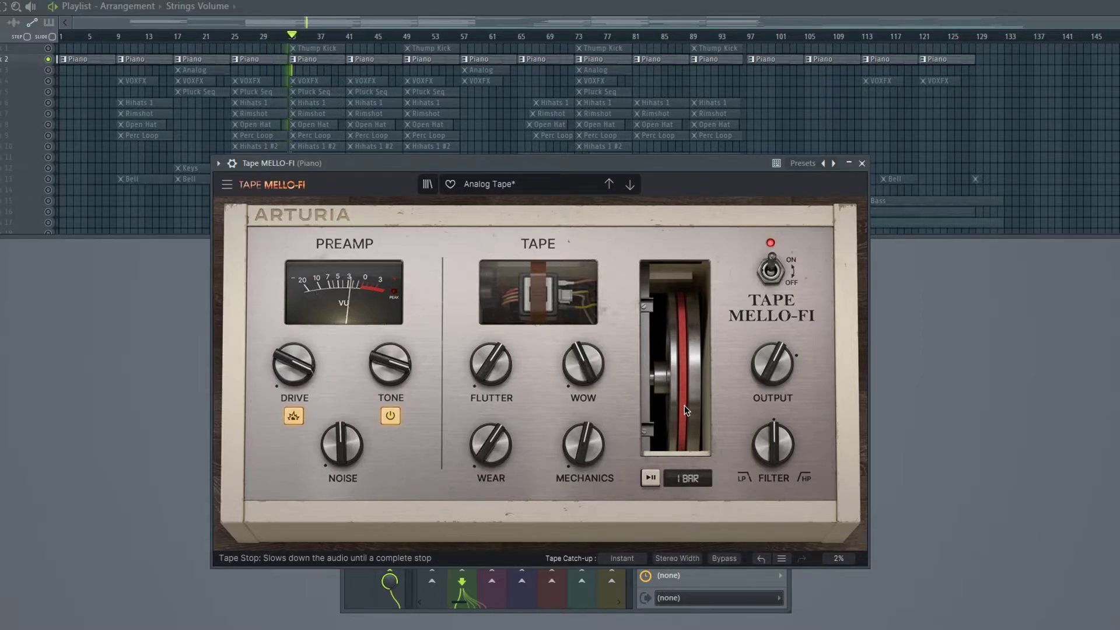
click(685, 406)
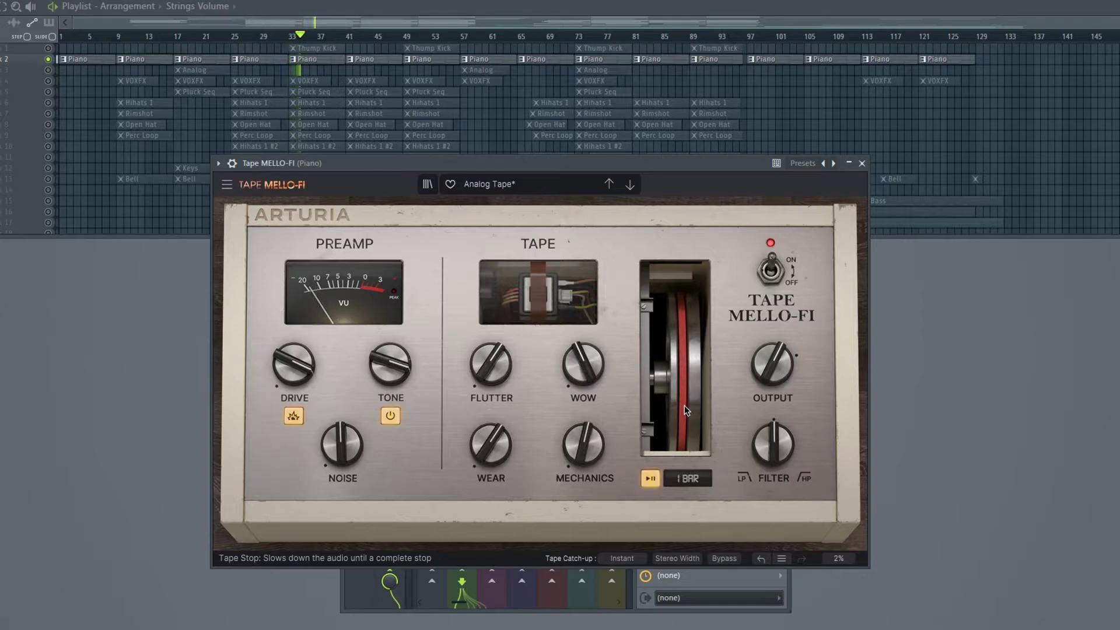
click(684, 405)
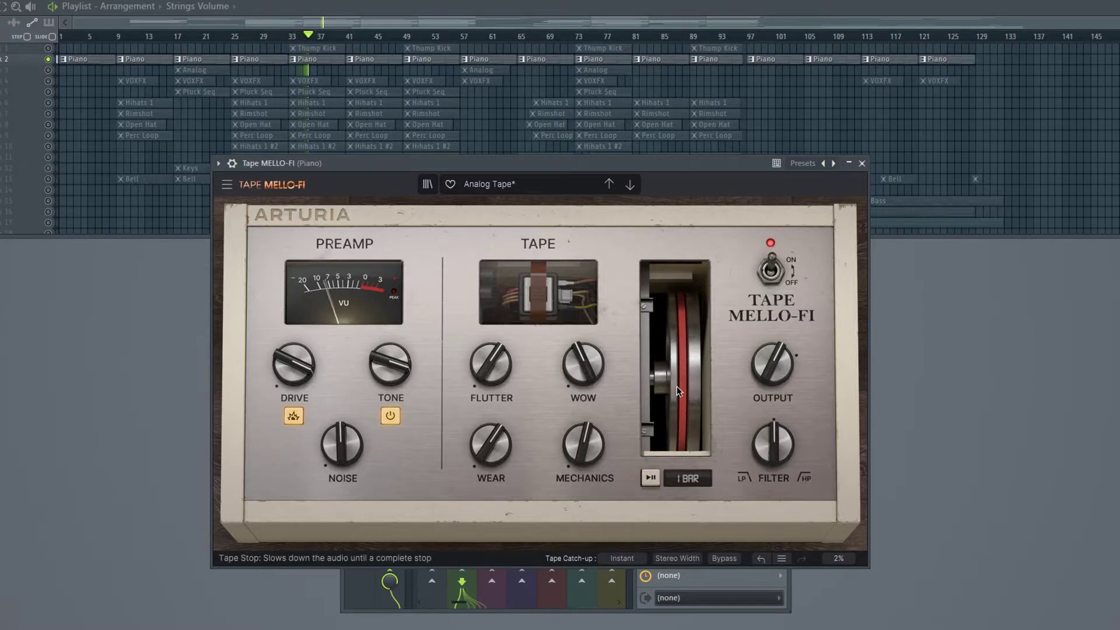
click(684, 410)
click(682, 388)
click(682, 387)
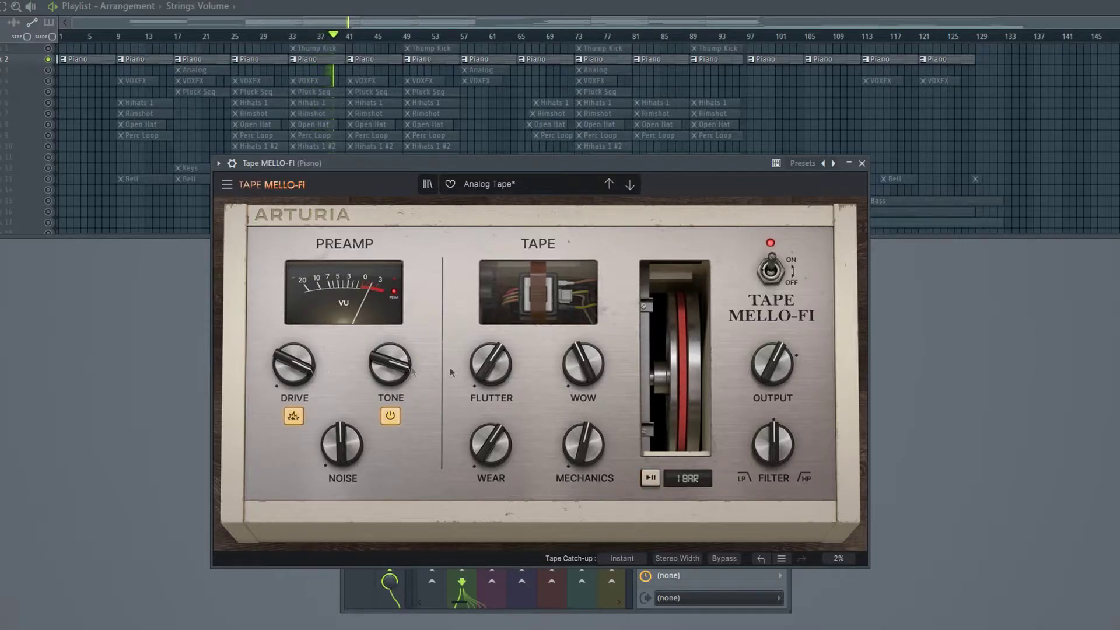
- Lower the preamp Drive and Noise amounts and the tape Mechanics amount on the Analog Tape preset
click(682, 384)
click(682, 384)
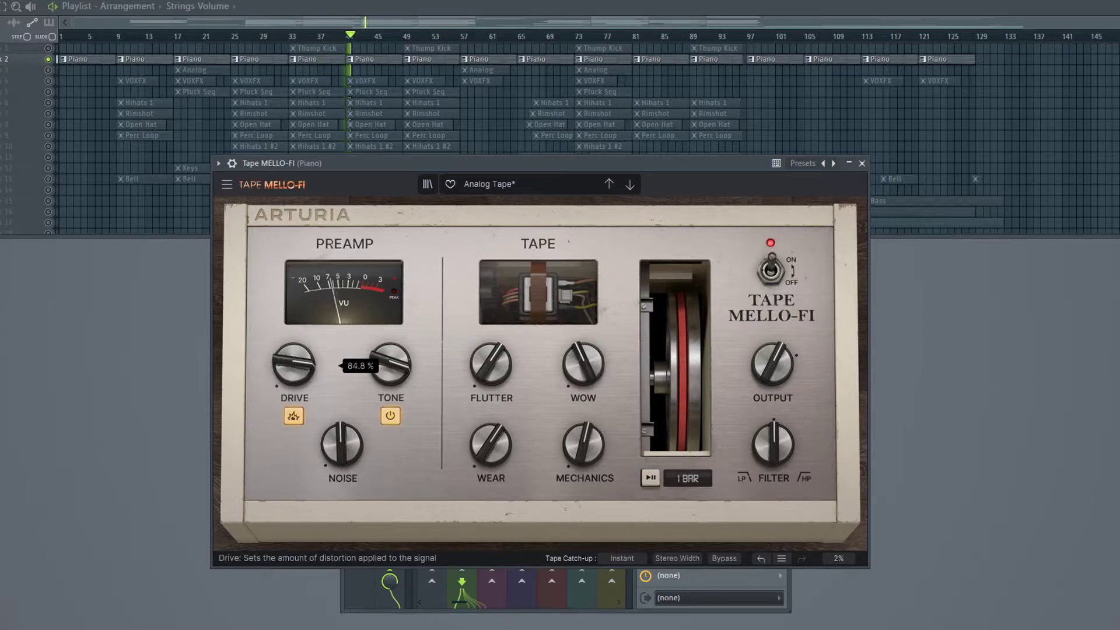
drag(327, 439, 327, 451)
drag(584, 443, 584, 453)
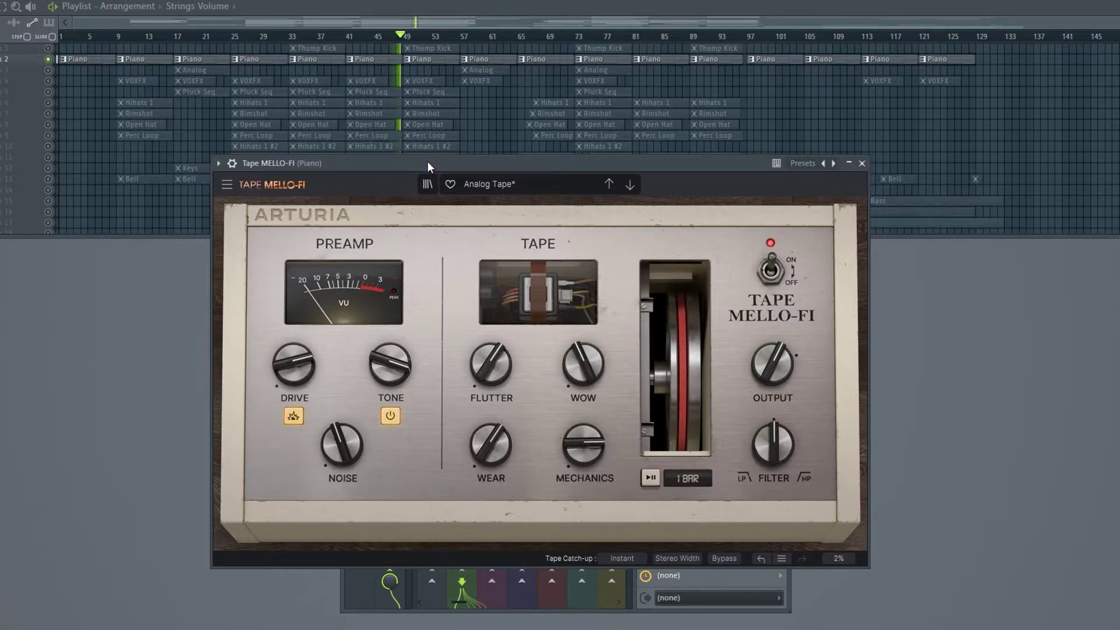
- Move the plugin window aside and step forward through the Crappy Radio preset to Crispy Rain
drag(427, 161, 223, 136)
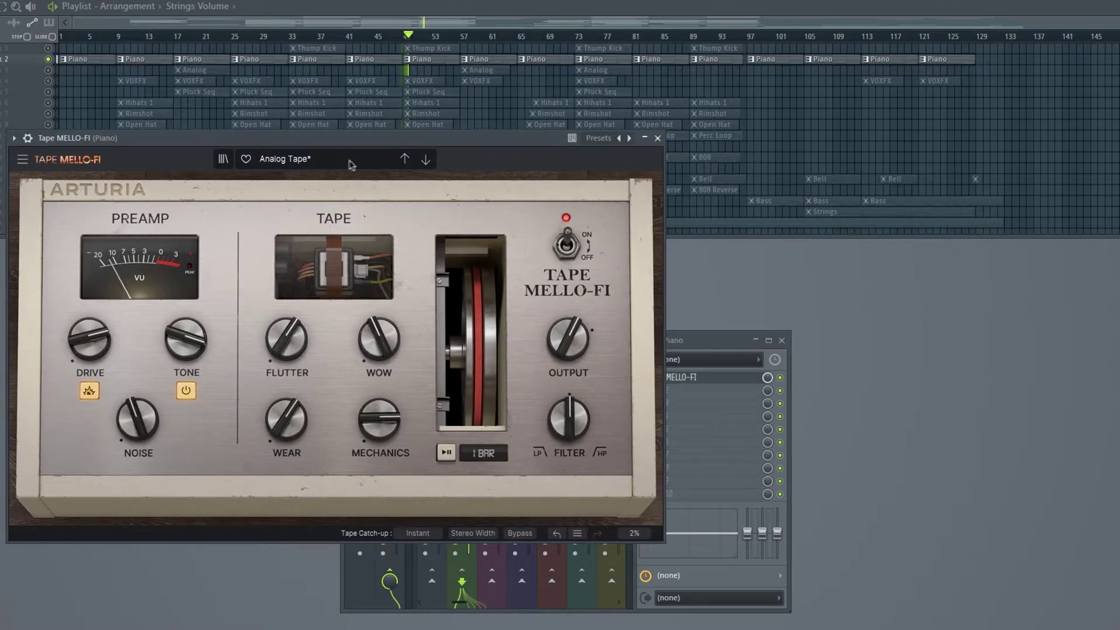
click(426, 160)
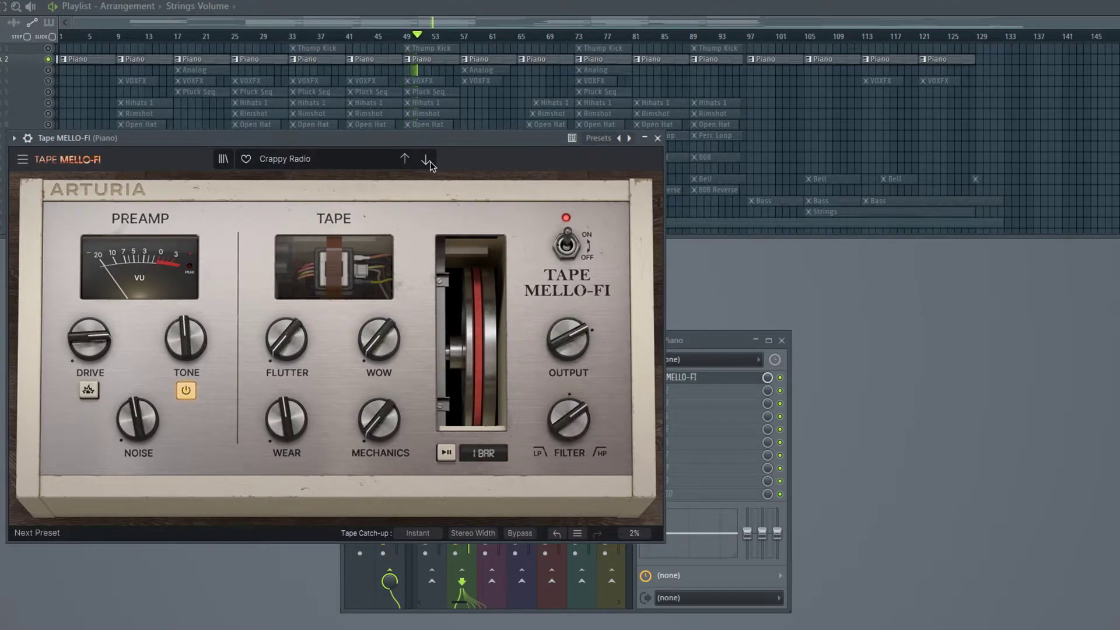
drag(423, 144, 475, 148)
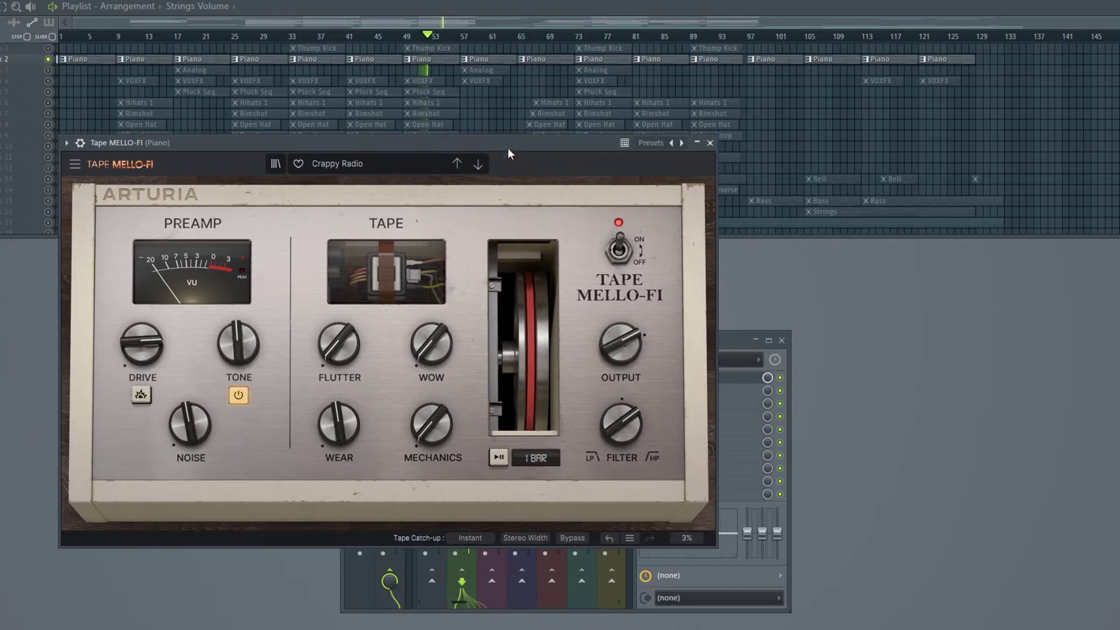
click(481, 167)
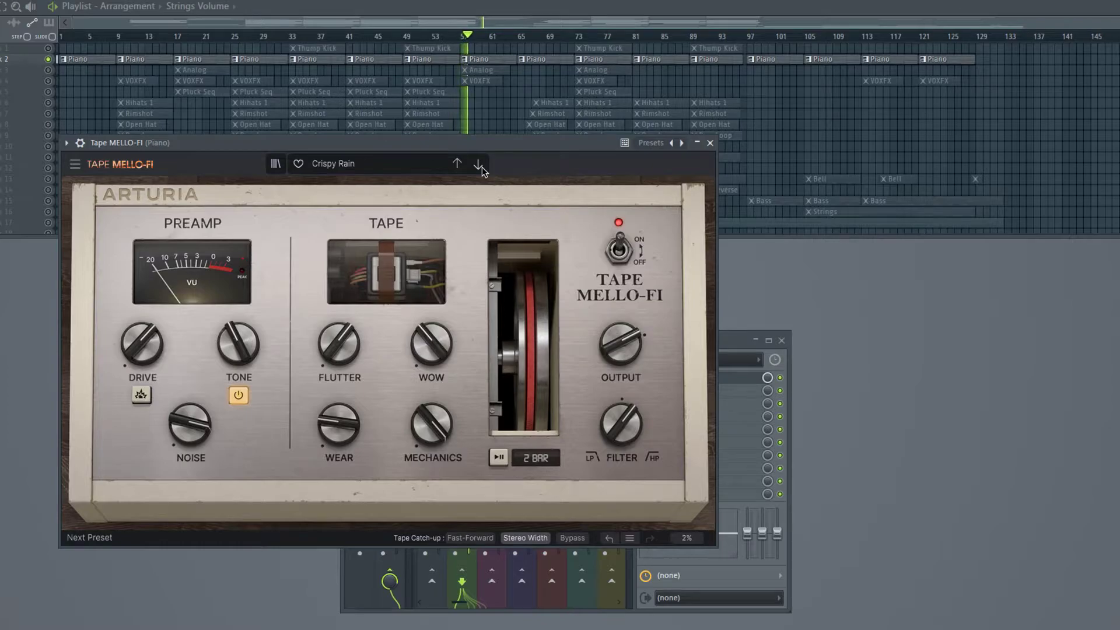
- Lower the Mechanics amount on the Crispy Rain preset and set Tape Catch-up to Instant
drag(432, 425, 431, 451)
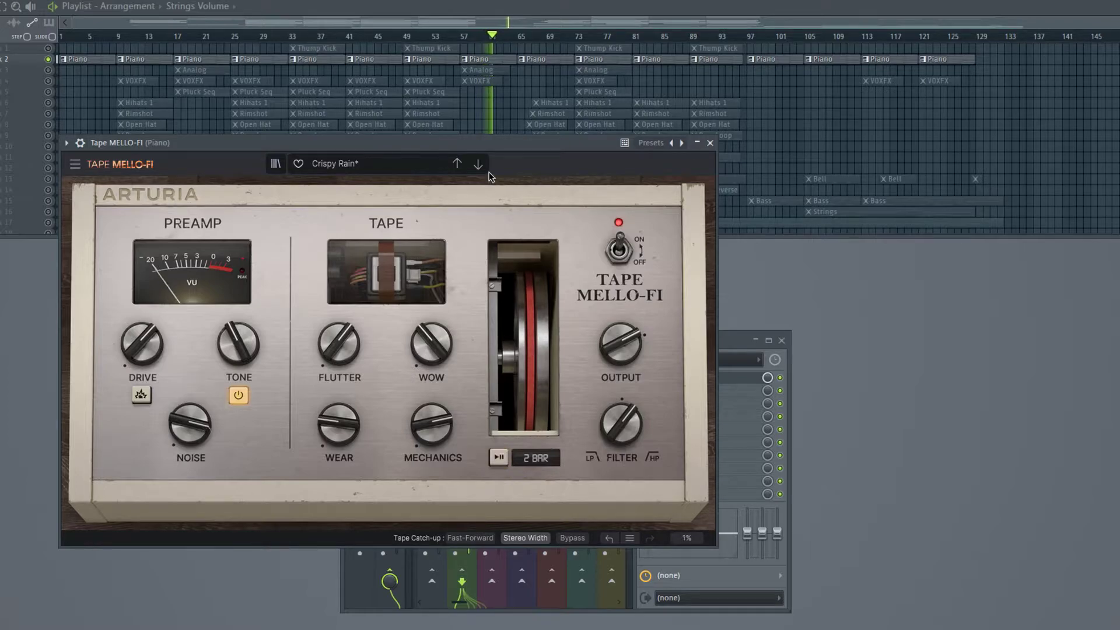
click(480, 540)
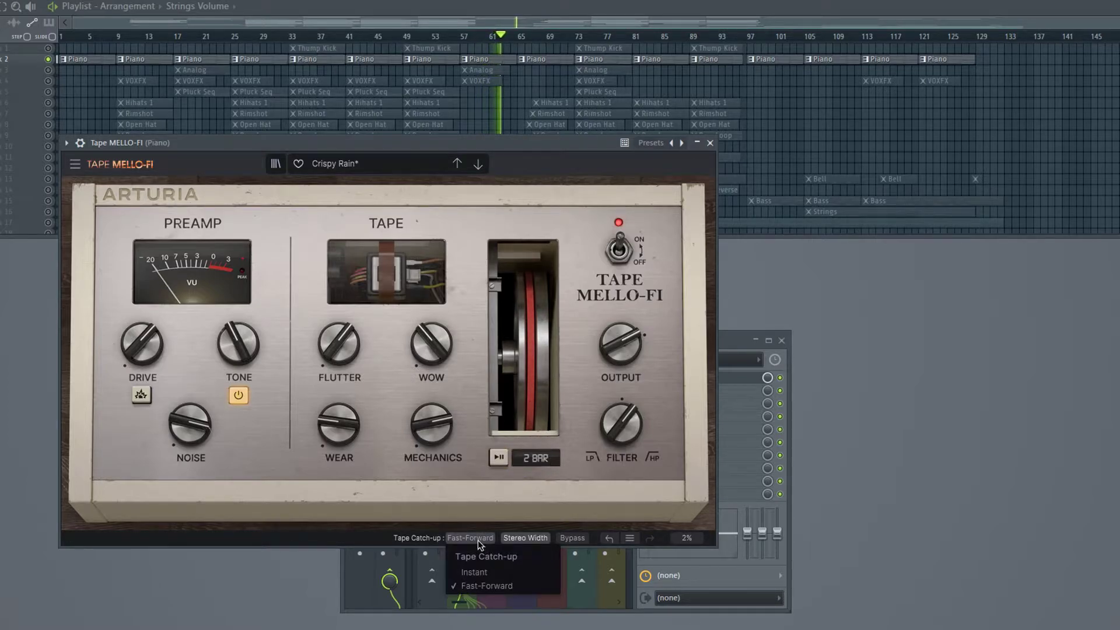
click(470, 572)
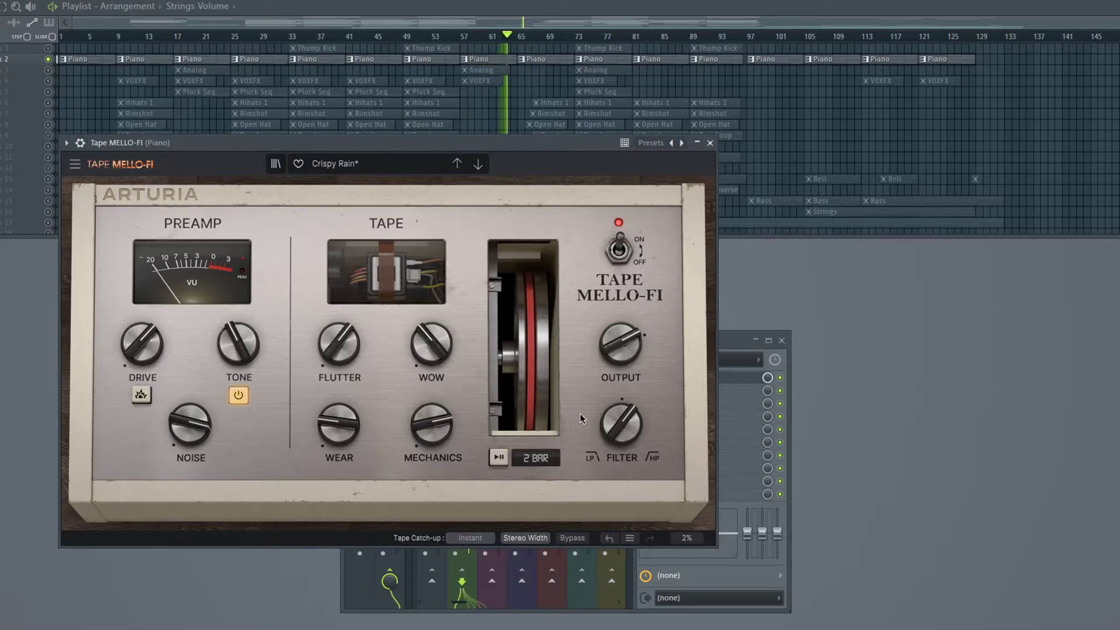
- Toggle the tape stop on and off, and set its stop speed to 1 Bar
click(499, 459)
click(499, 459)
click(531, 461)
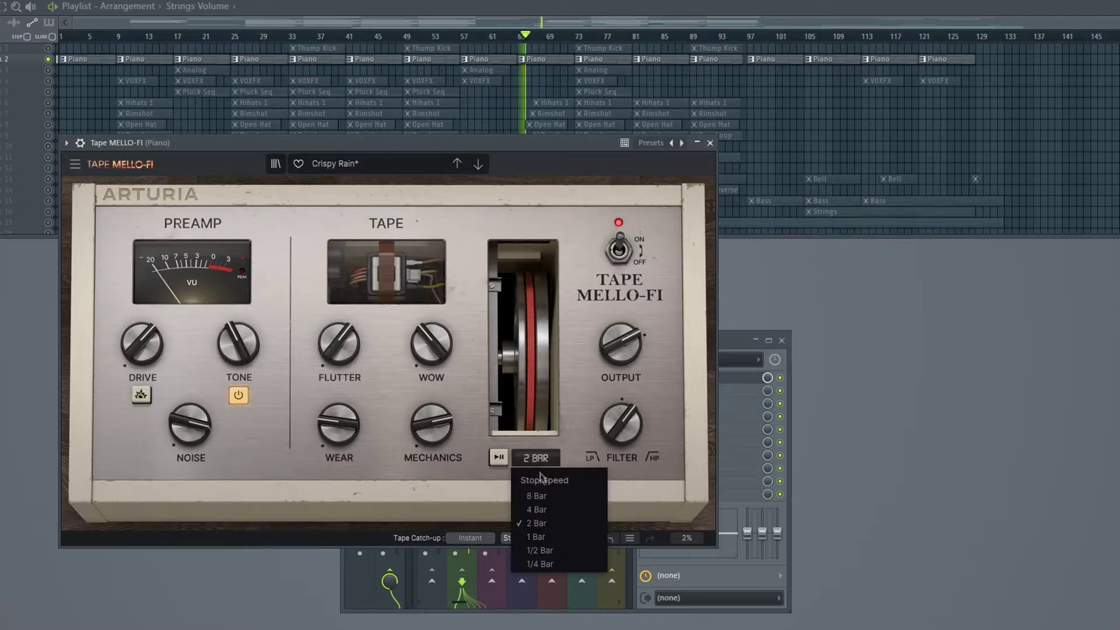
click(536, 537)
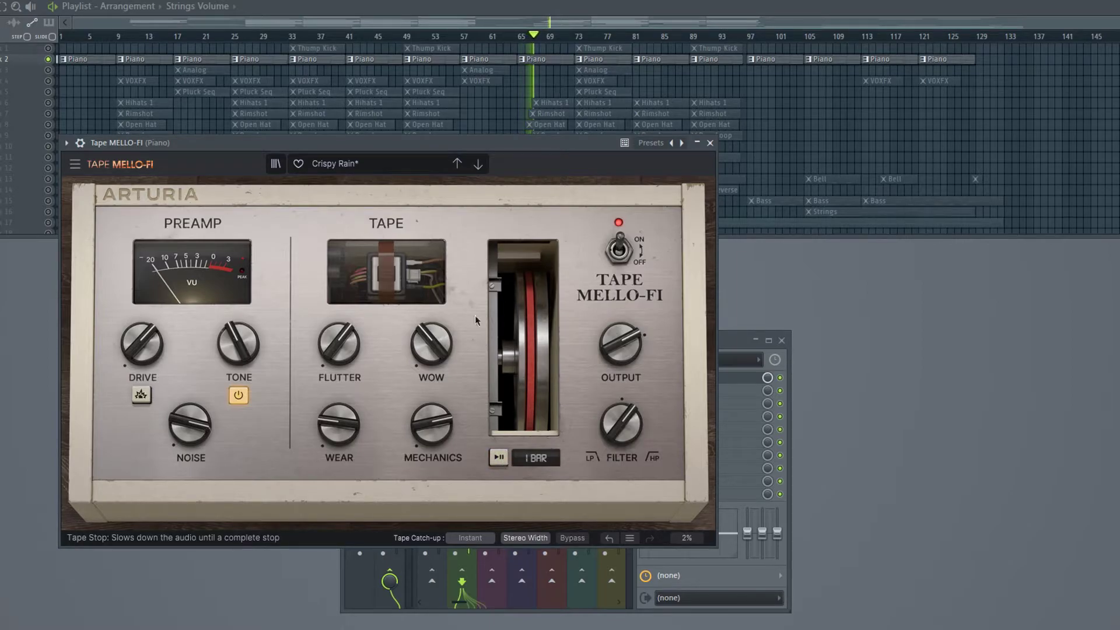
- Step forward through the remaining presets, including Gritty Synth Disto, Hard Drive and Noisy Tape, to load Old Tape Lo-Fi
click(476, 166)
click(476, 166)
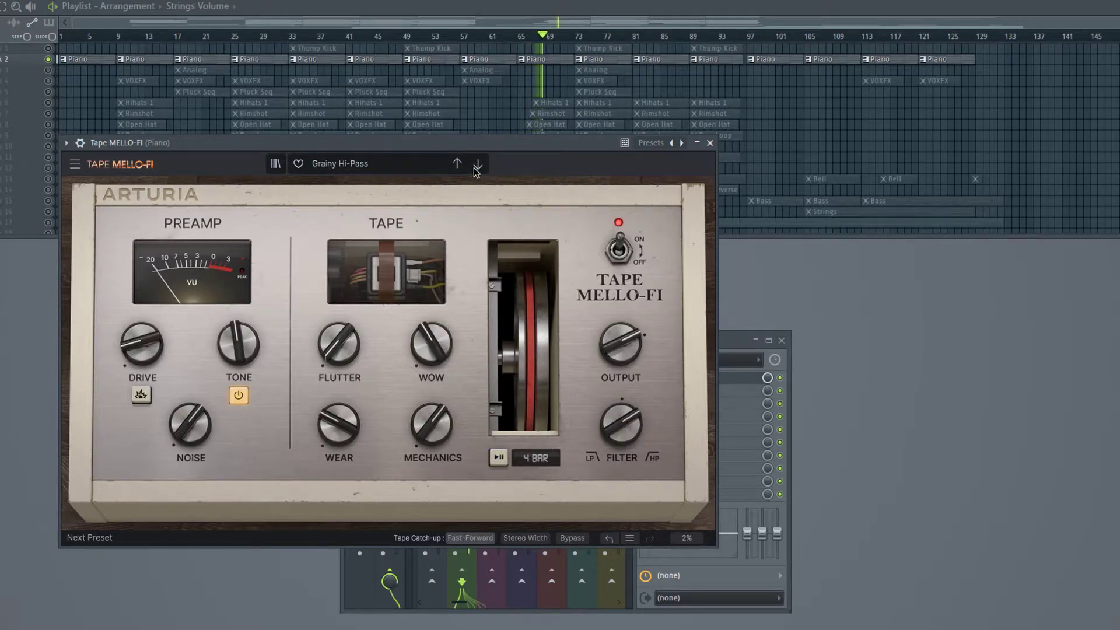
click(477, 165)
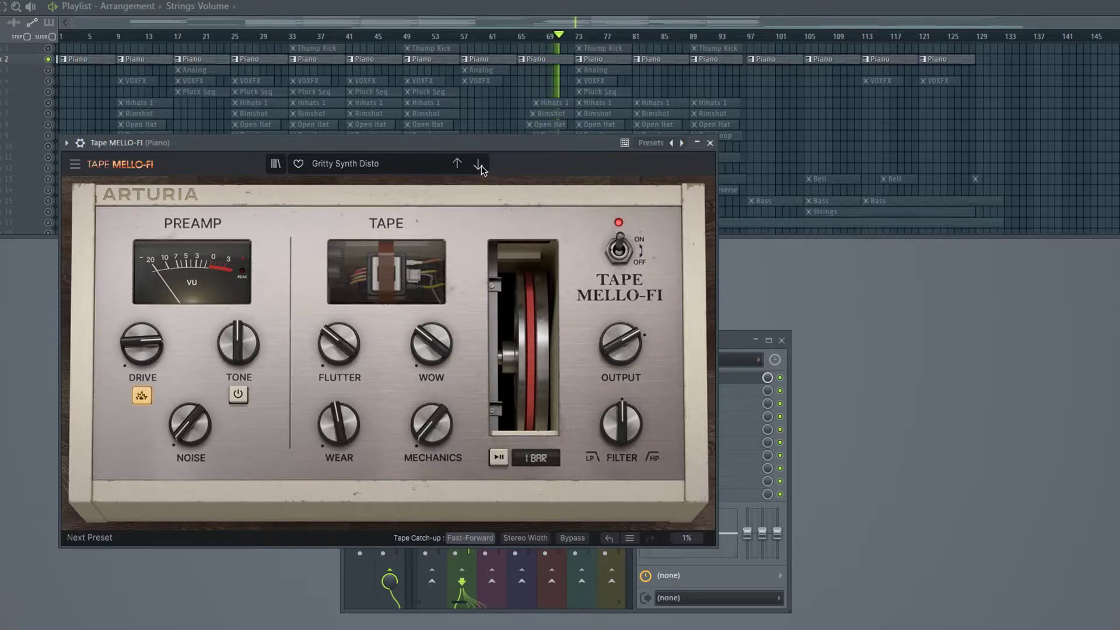
drag(508, 140, 456, 82)
click(453, 103)
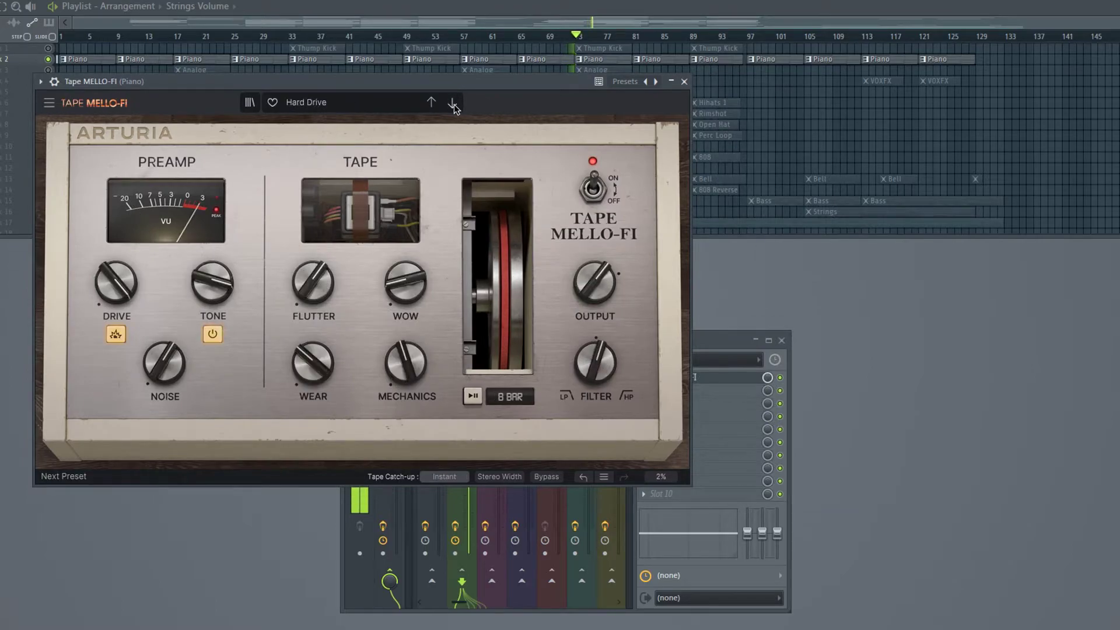
click(453, 104)
click(453, 104)
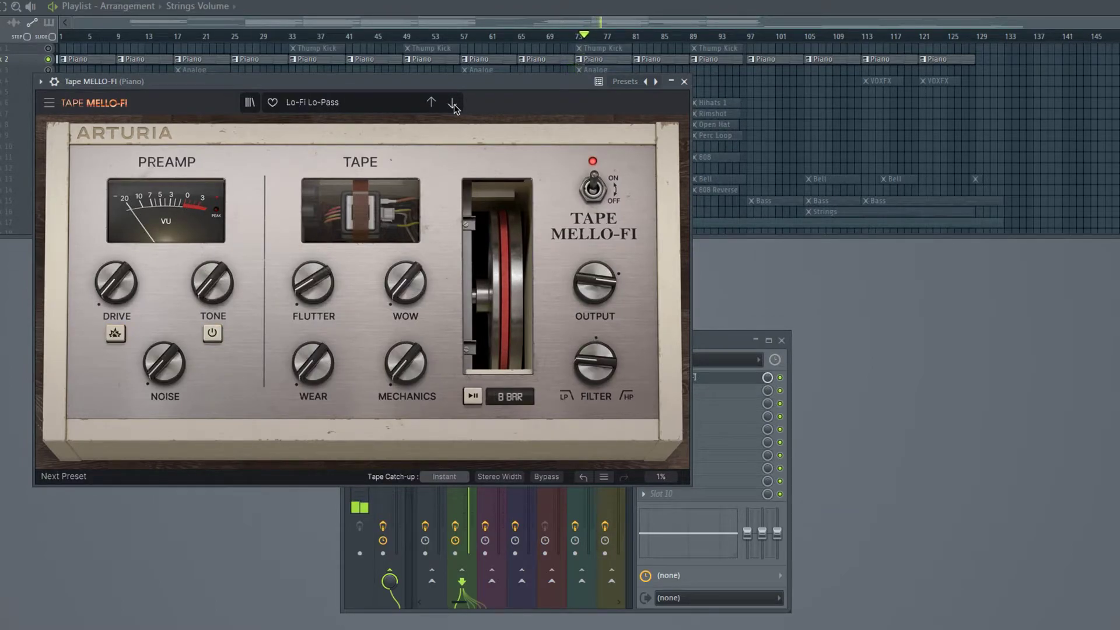
click(453, 104)
click(452, 103)
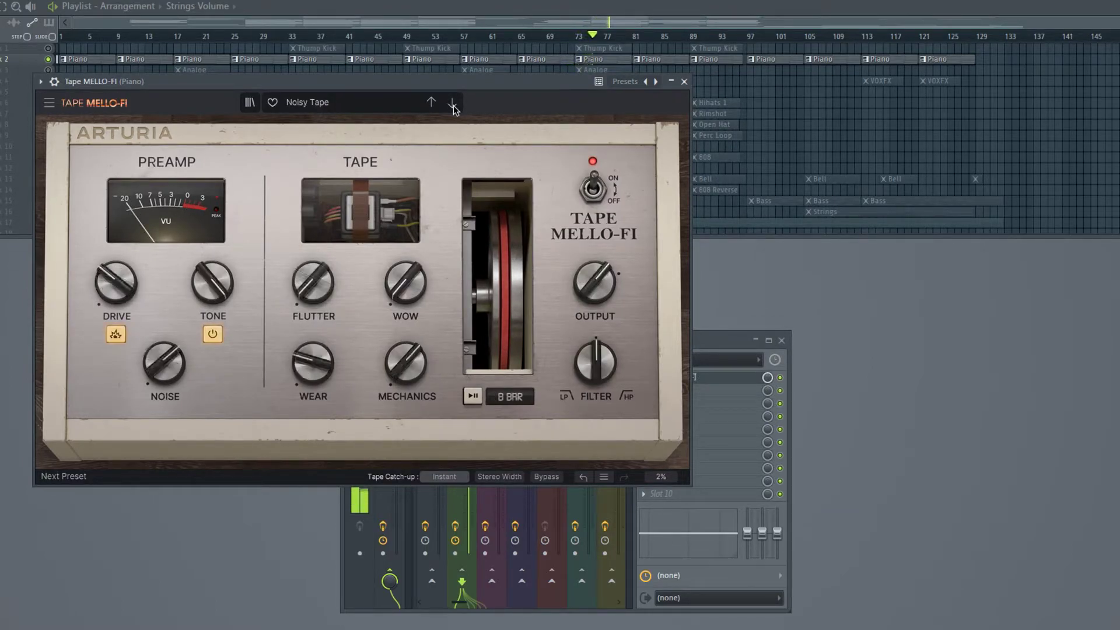
click(453, 104)
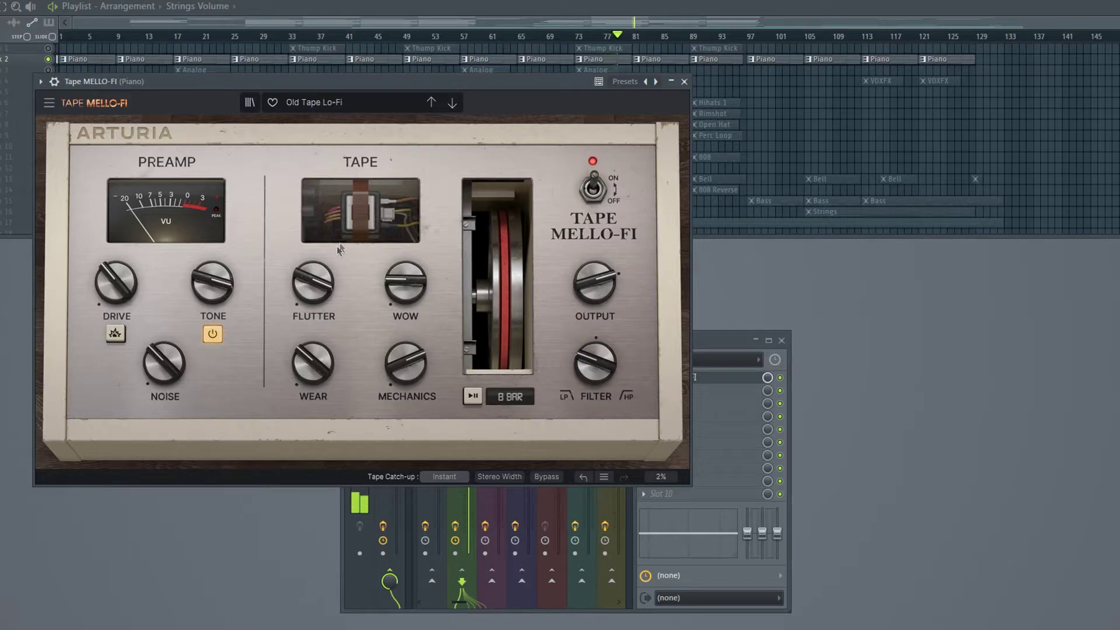
- Raise the Flutter and Drive amounts on Old Tape Lo-Fi and set the Filter to about 23% LowPass
drag(313, 282, 313, 251)
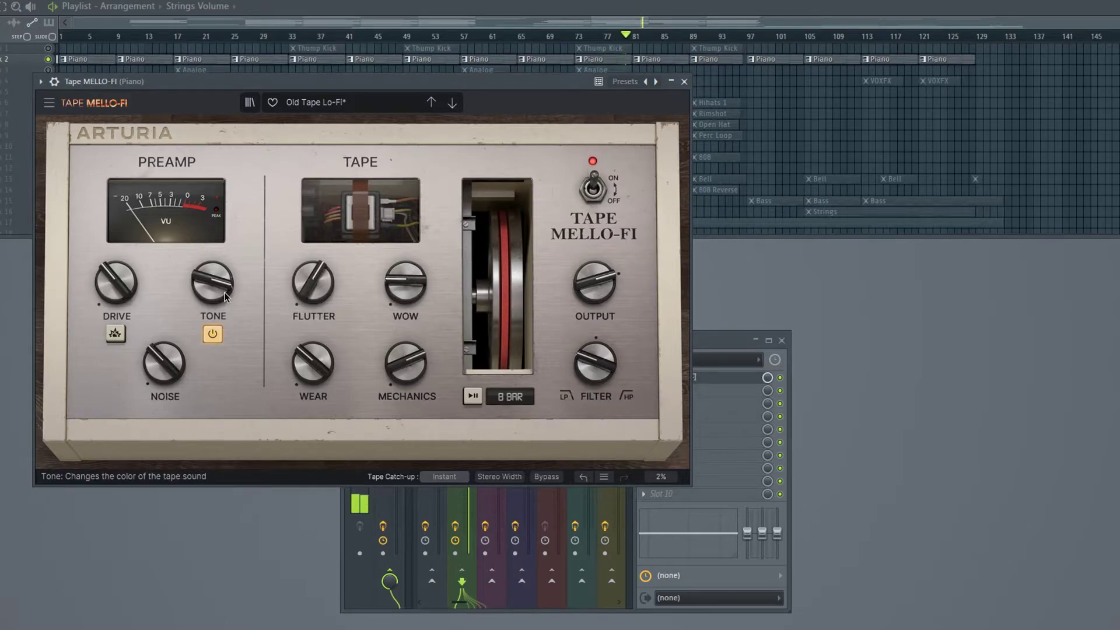
drag(116, 283, 116, 246)
mouse_move(595, 362)
mouse_down()
mouse_move(595, 334)
mouse_move(596, 376)
mouse_up()
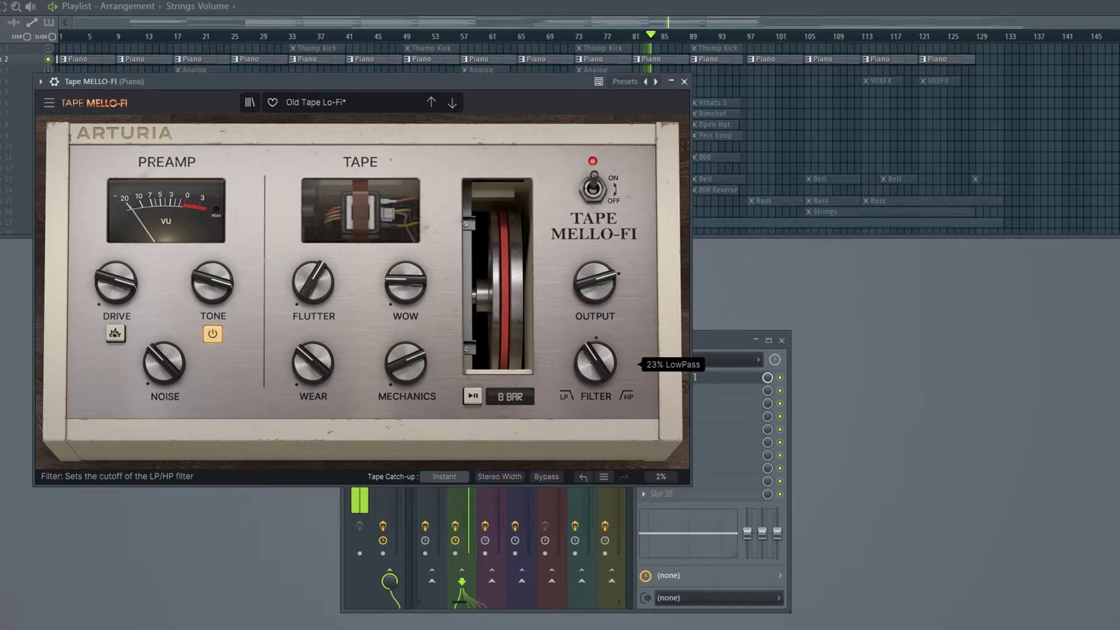
- Move the plugin window aside and unmute the Bell track in the playlist
click(356, 582)
drag(467, 81, 725, 123)
click(602, 7)
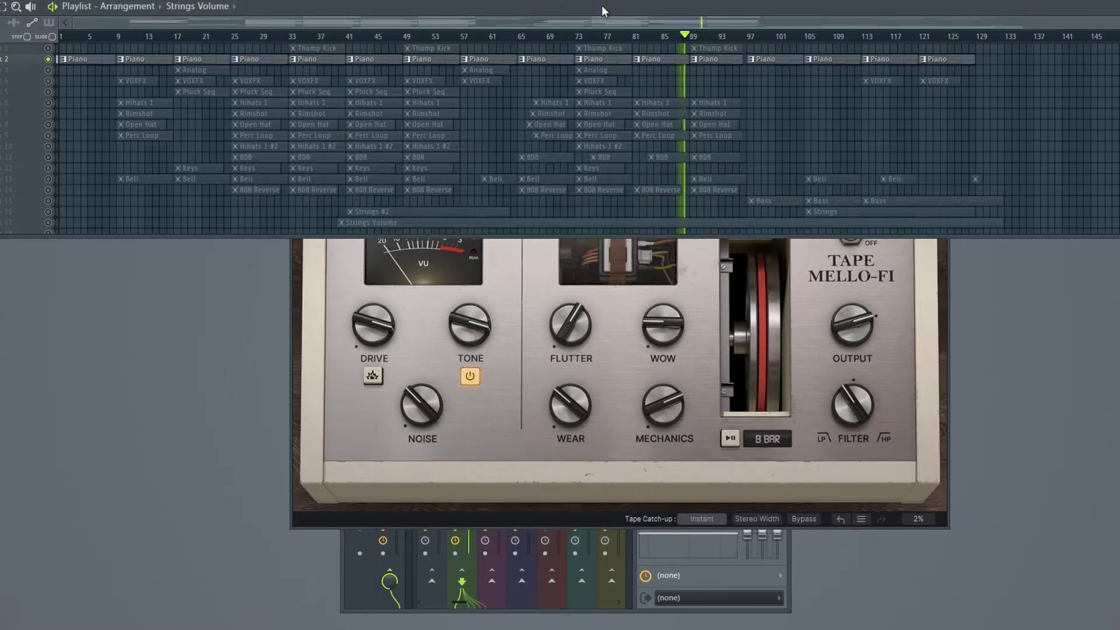
click(50, 182)
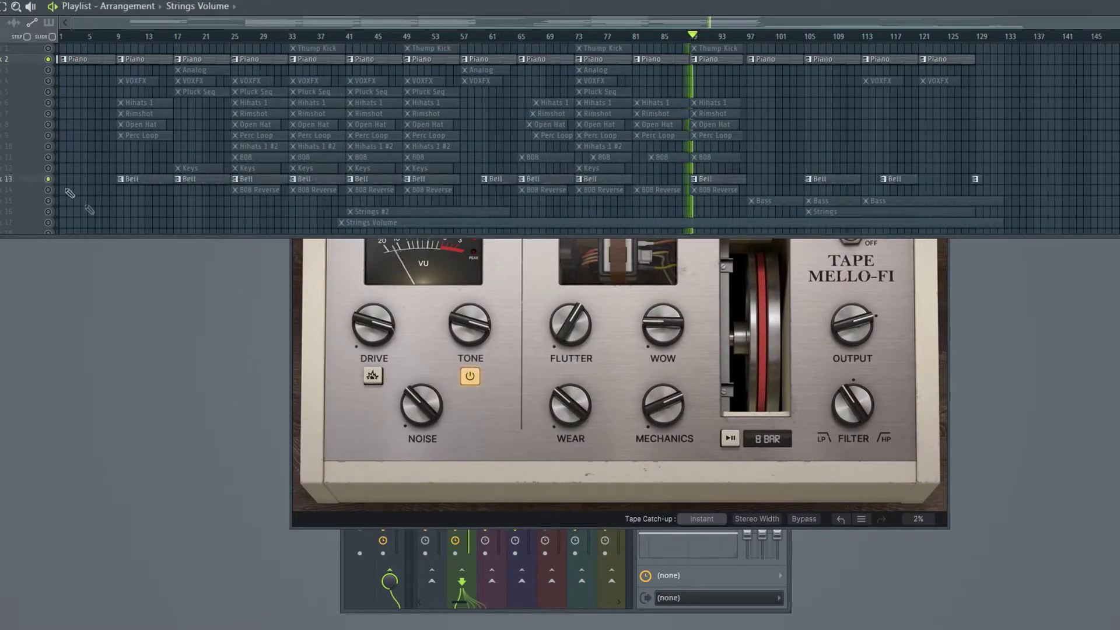
- Select the Keys mixer track and open its Tape MELLO-FI plugin
click(357, 593)
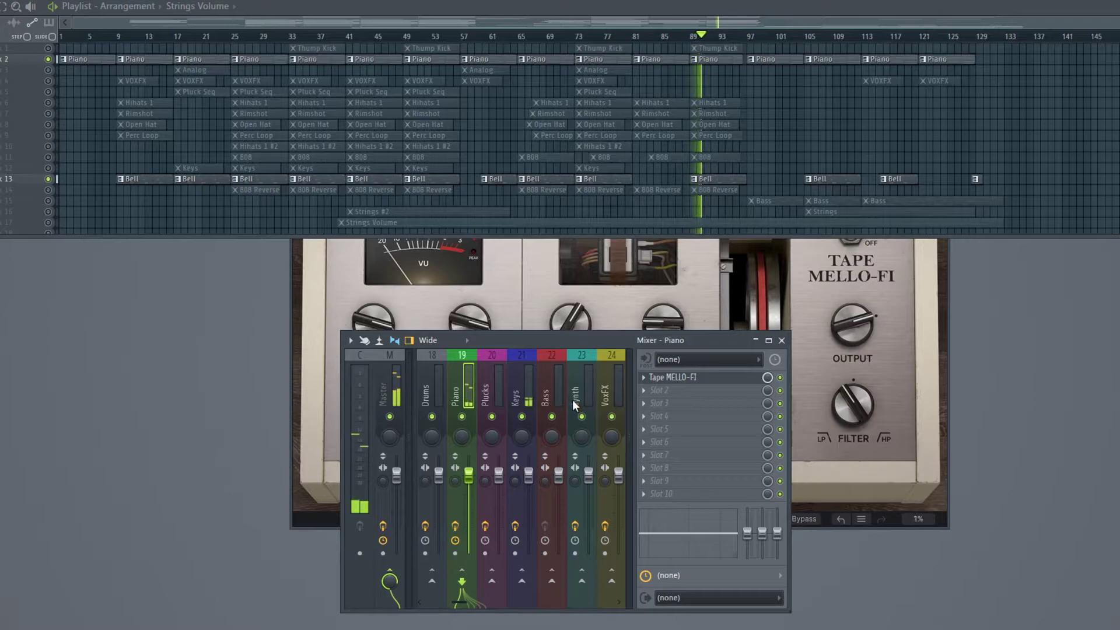
click(525, 400)
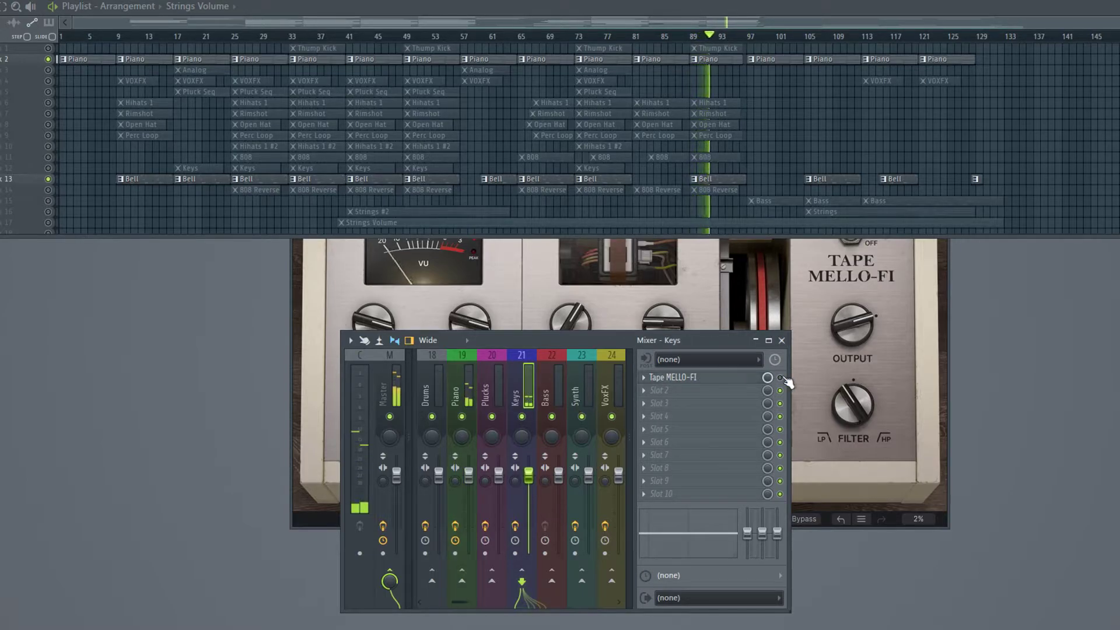
click(730, 379)
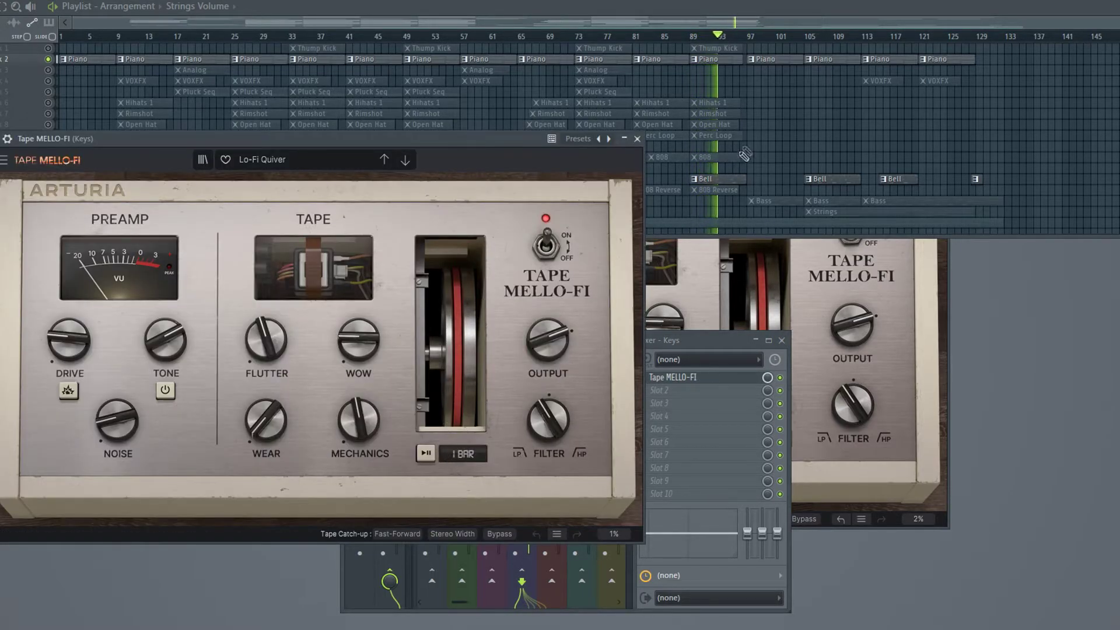
- Turn on Stereo Width and set Output to about -5.47 dB in the Piano's Tape MELLO-FI, and close its window
click(795, 349)
click(742, 521)
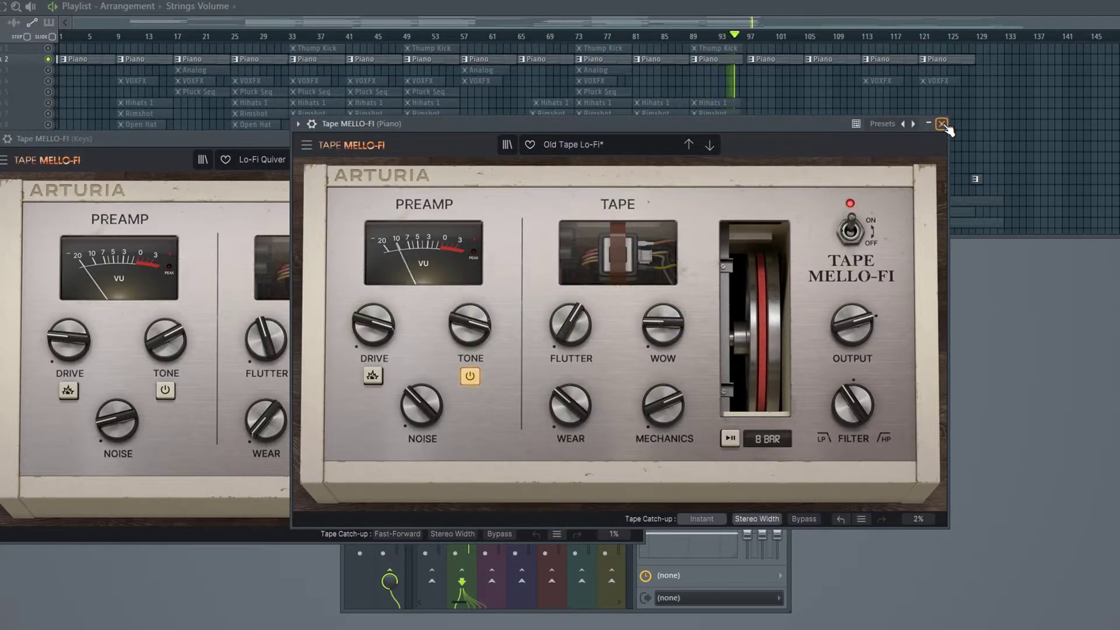
drag(846, 332, 846, 347)
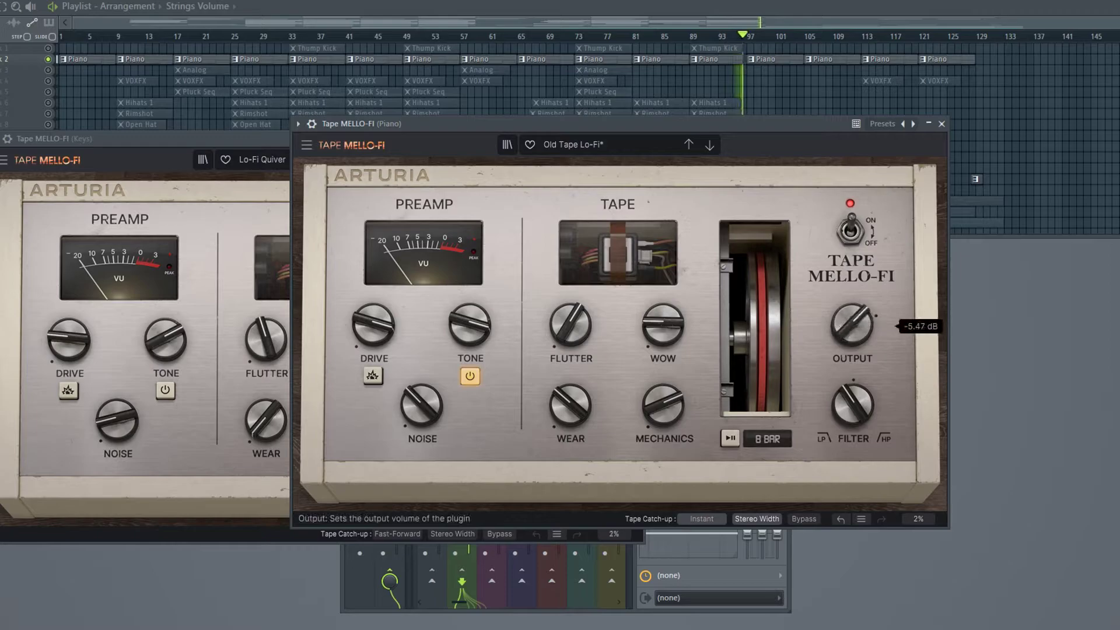
click(942, 123)
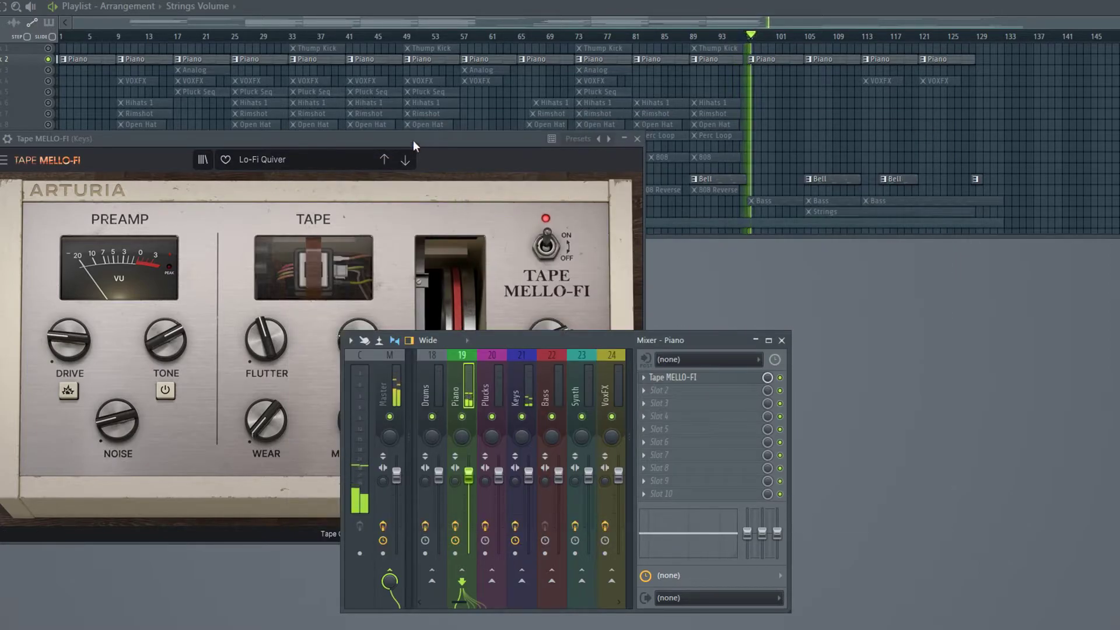
- Raise the Flutter amount on the Keys track's Tape MELLO-FI and restart playback from bar 25
click(413, 140)
drag(266, 338, 266, 316)
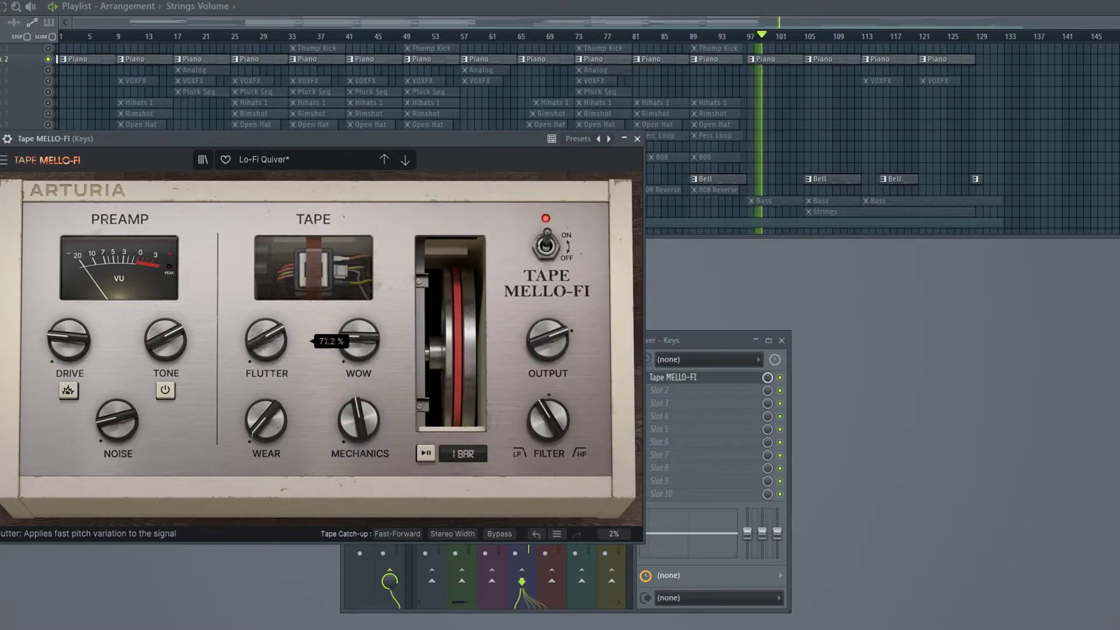
click(233, 36)
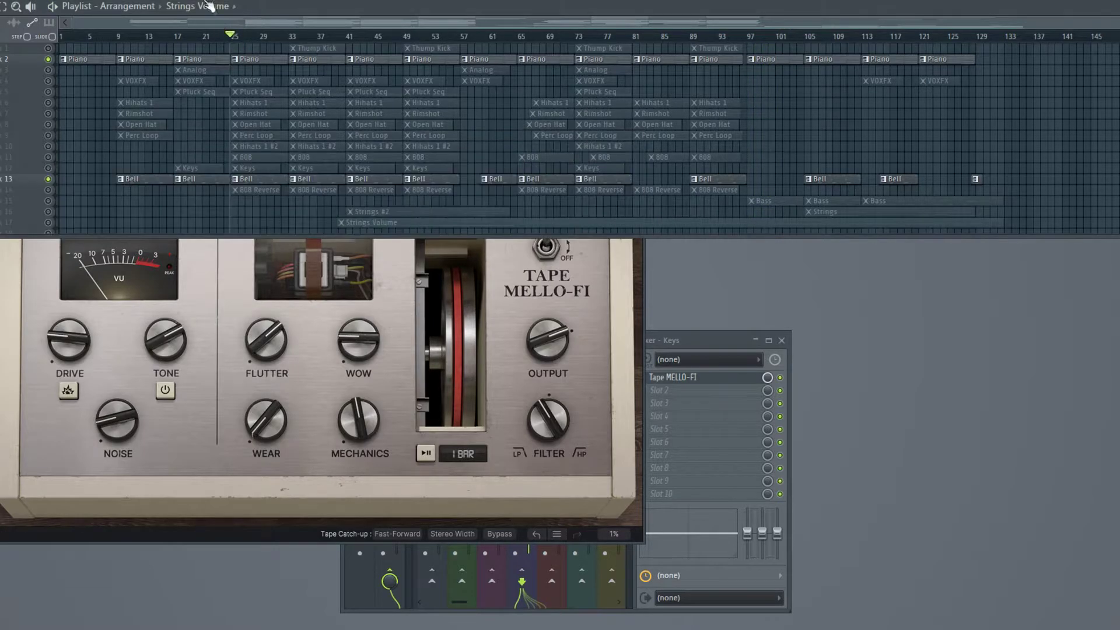
click(203, 286)
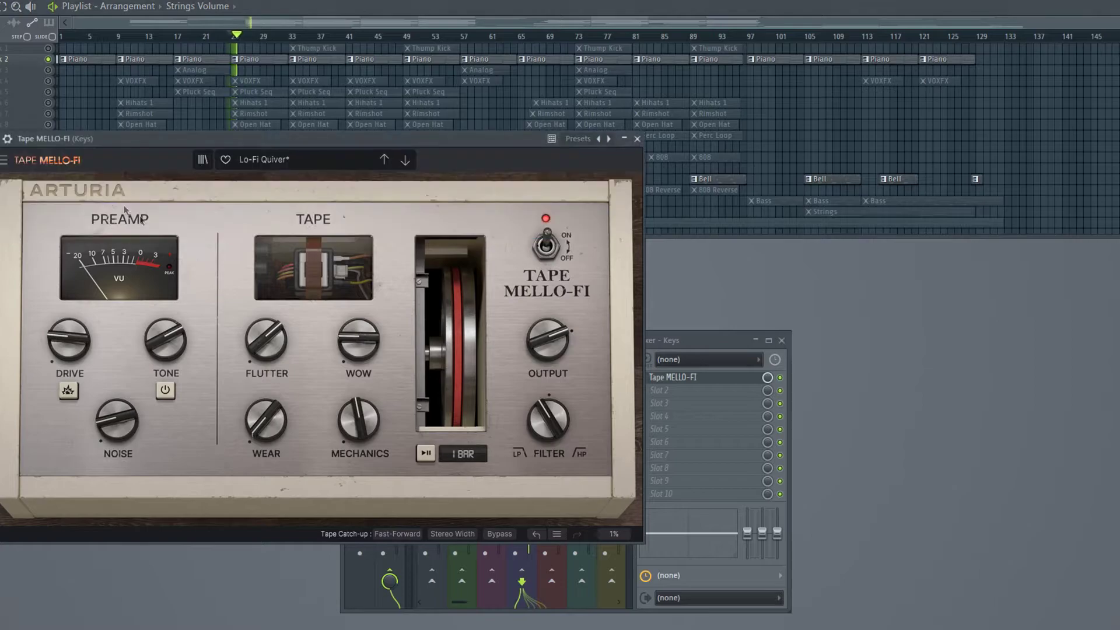
- Move the Keys track's Tape MELLO-FI window aside and mute the Piano track in the playlist, leaving the Bell playing
drag(177, 130, 386, 129)
click(49, 60)
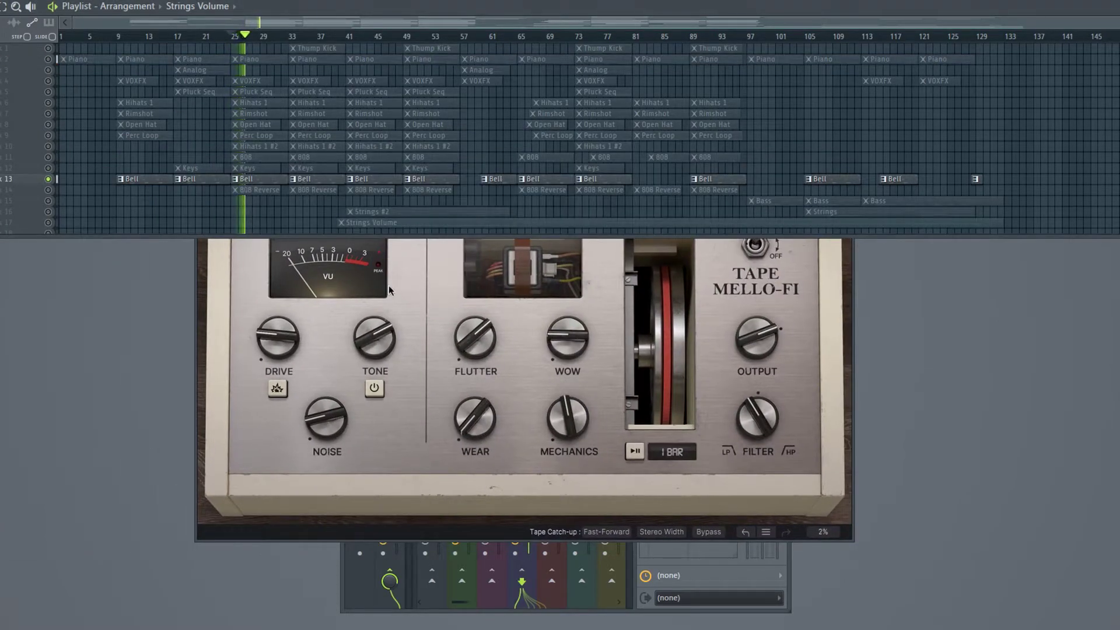
click(412, 276)
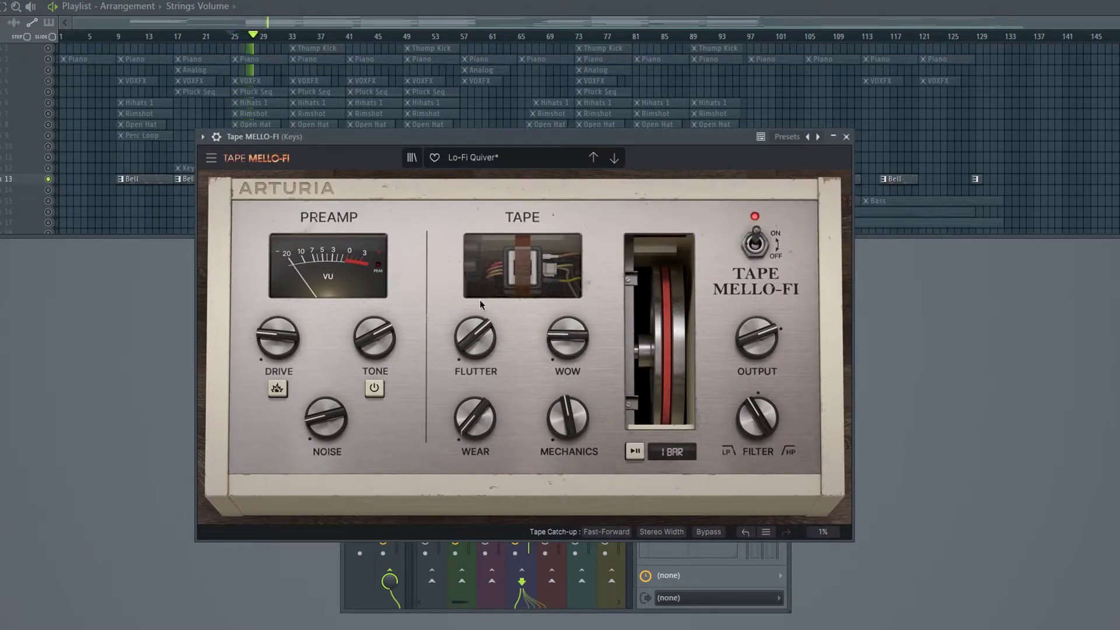
- Lower Flutter and set Wear to 48.0 % in the Keys track's Tape MELLO-FI
mouse_move(473, 333)
mouse_down()
mouse_move(474, 315)
mouse_move(474, 334)
mouse_up()
mouse_move(476, 418)
mouse_down()
mouse_move(476, 435)
mouse_move(475, 418)
mouse_up()
drag(475, 333, 476, 355)
drag(473, 407, 473, 391)
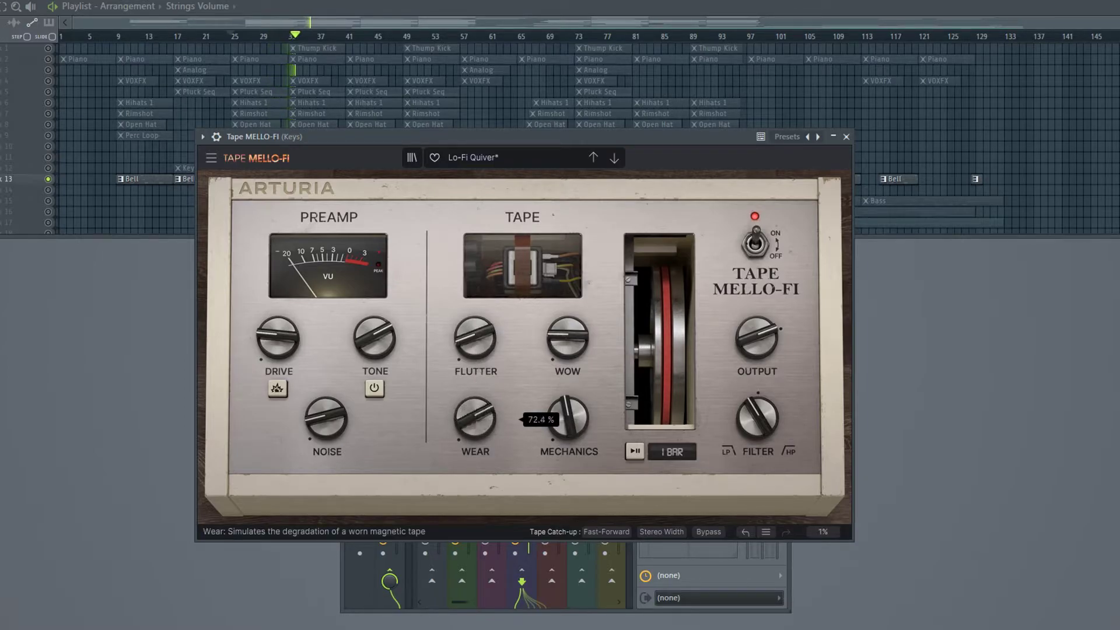
drag(462, 138, 590, 127)
drag(610, 403, 610, 412)
drag(540, 126, 503, 195)
drag(563, 474, 563, 485)
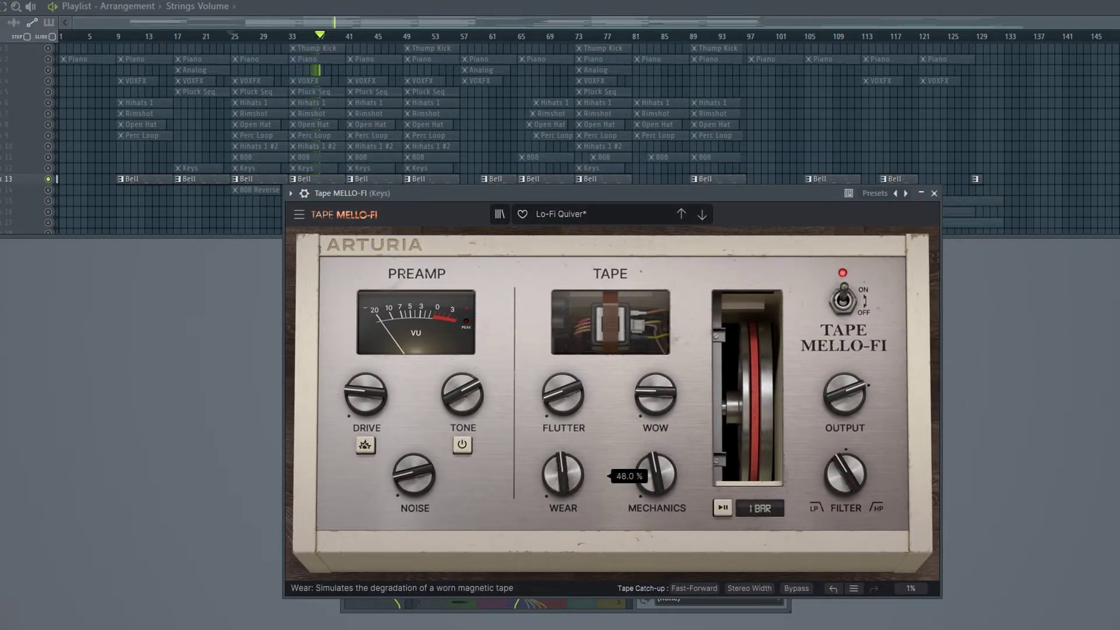
- Raise Noise, switch on the option below Tone and centre the Filter in the Keys track's Tape MELLO-FI
mouse_move(415, 474)
mouse_down()
mouse_move(415, 461)
mouse_move(426, 480)
mouse_up()
drag(462, 394, 462, 413)
drag(463, 394, 462, 330)
drag(846, 474, 845, 456)
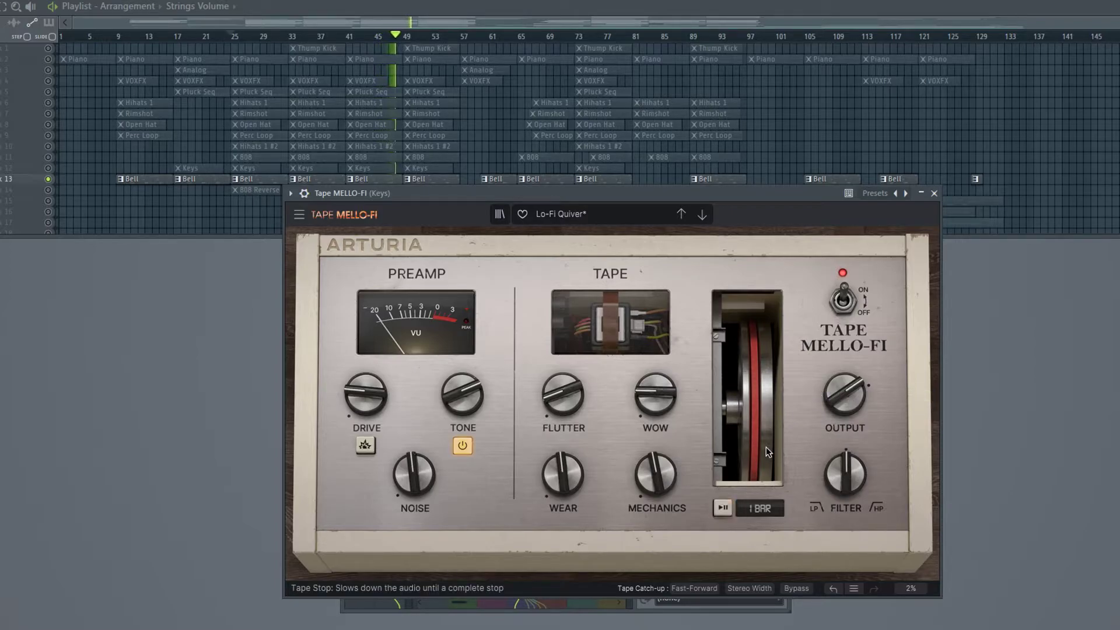
- Unmute the Piano track in the playlist and close the Keys track's Tape MELLO-FI window
drag(641, 193, 821, 131)
click(50, 59)
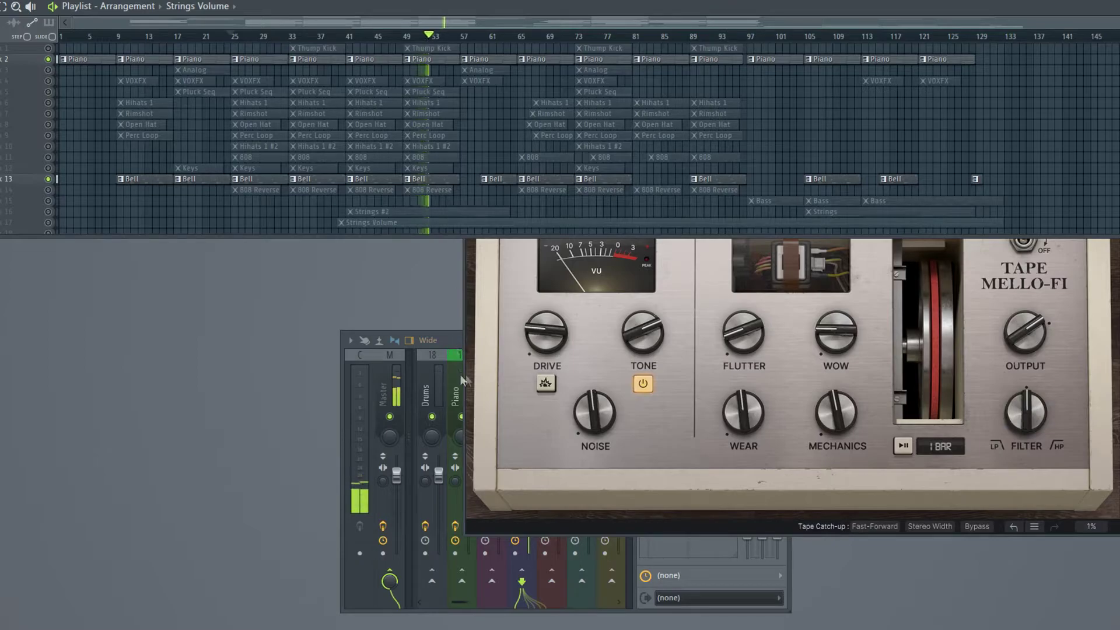
click(703, 280)
drag(767, 133, 452, 144)
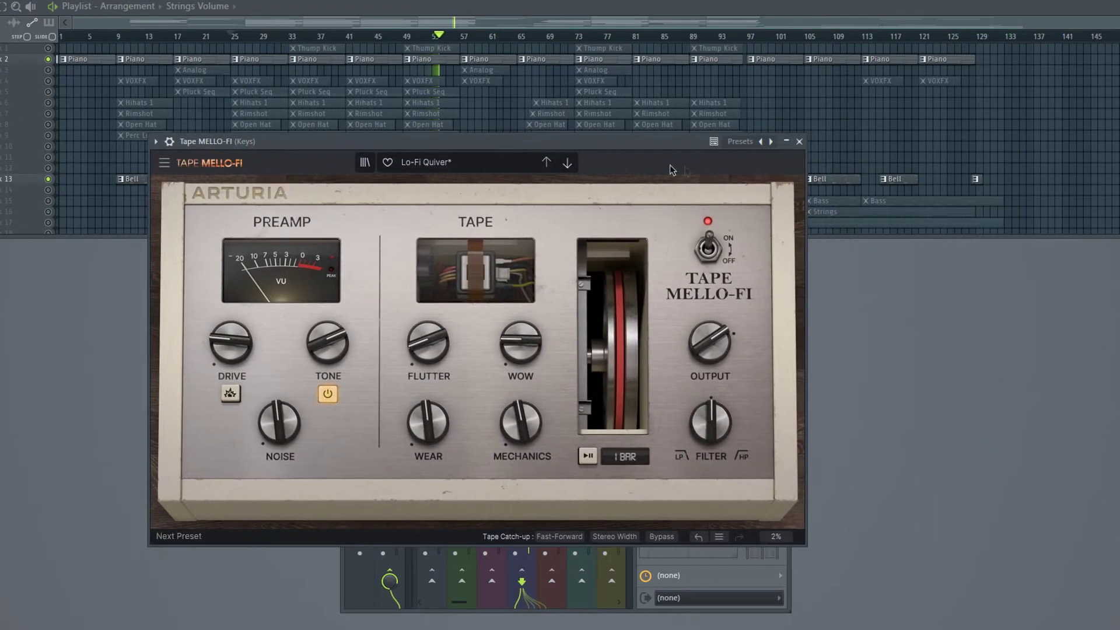
click(800, 143)
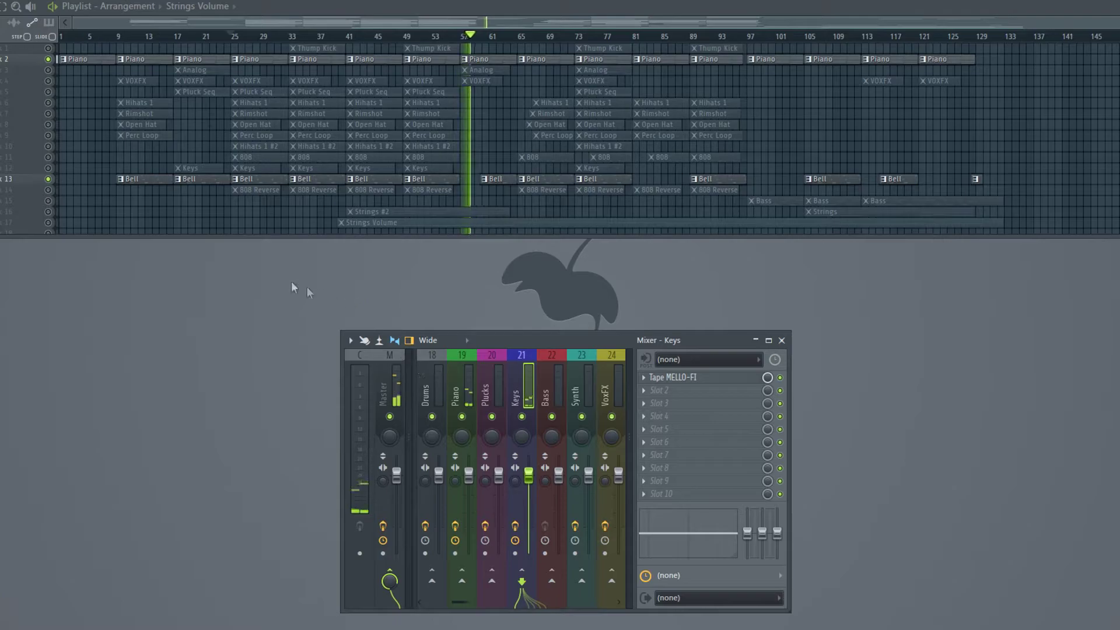
- Unmute the Keys track, move playback to about bar 16, and solo Keys in the playlist
click(49, 168)
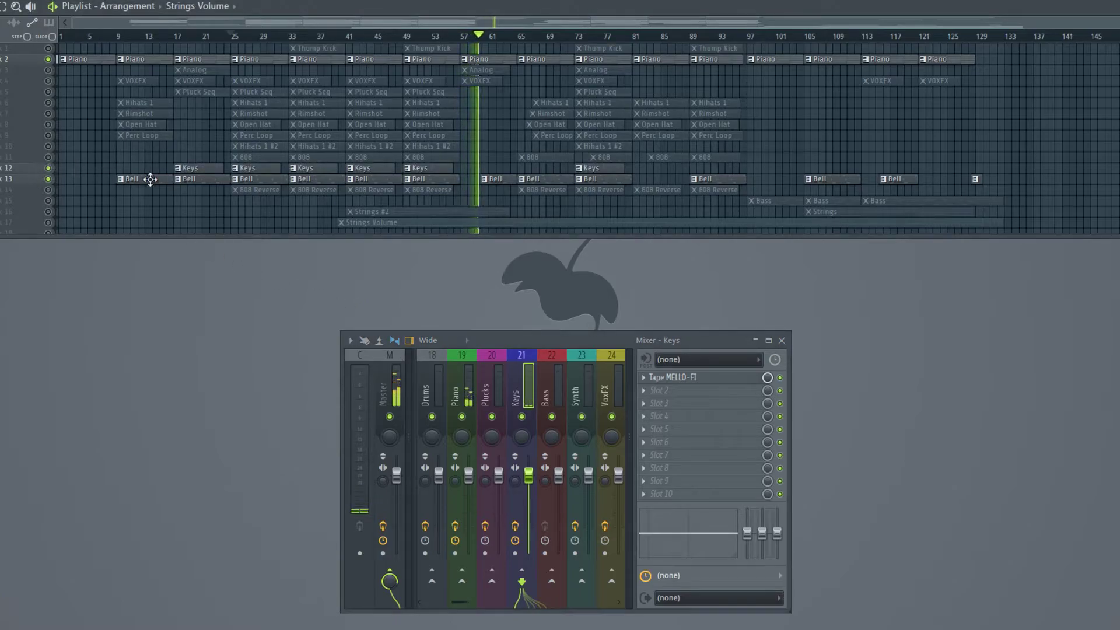
click(169, 36)
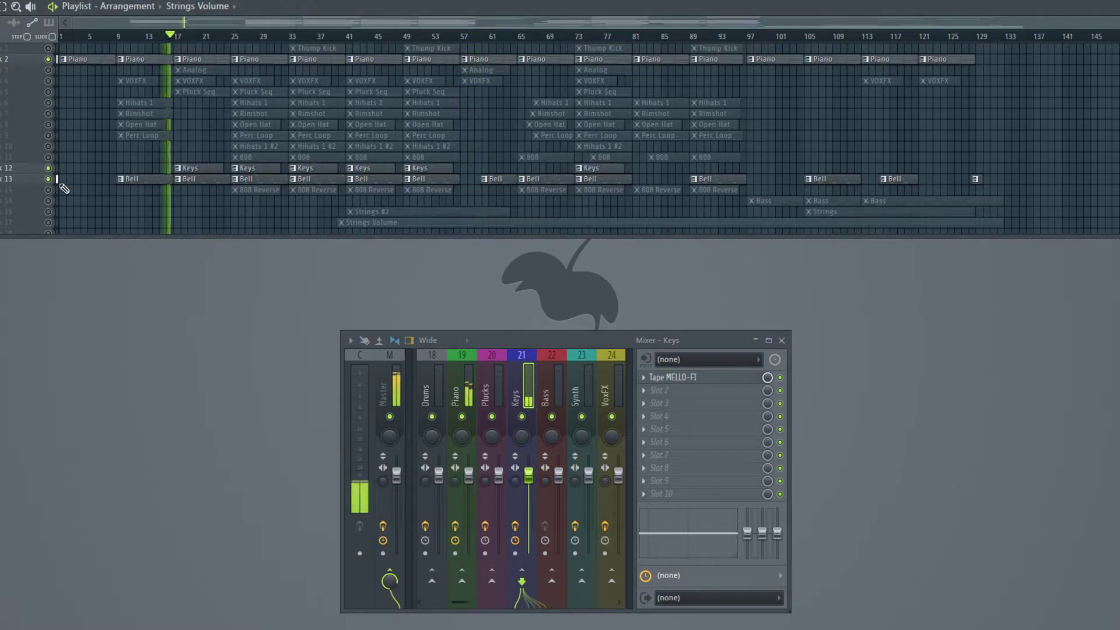
right_click(50, 168)
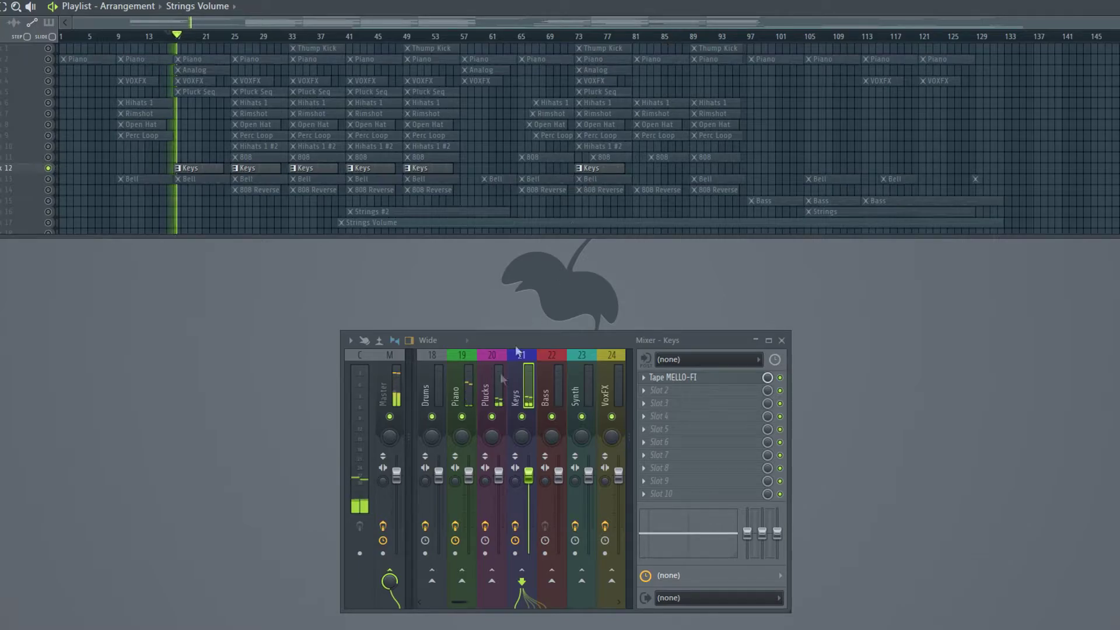
- Open the Plucks mixer track's Tape MELLO-FI and load the Warm Fuzz preset
click(495, 391)
click(728, 379)
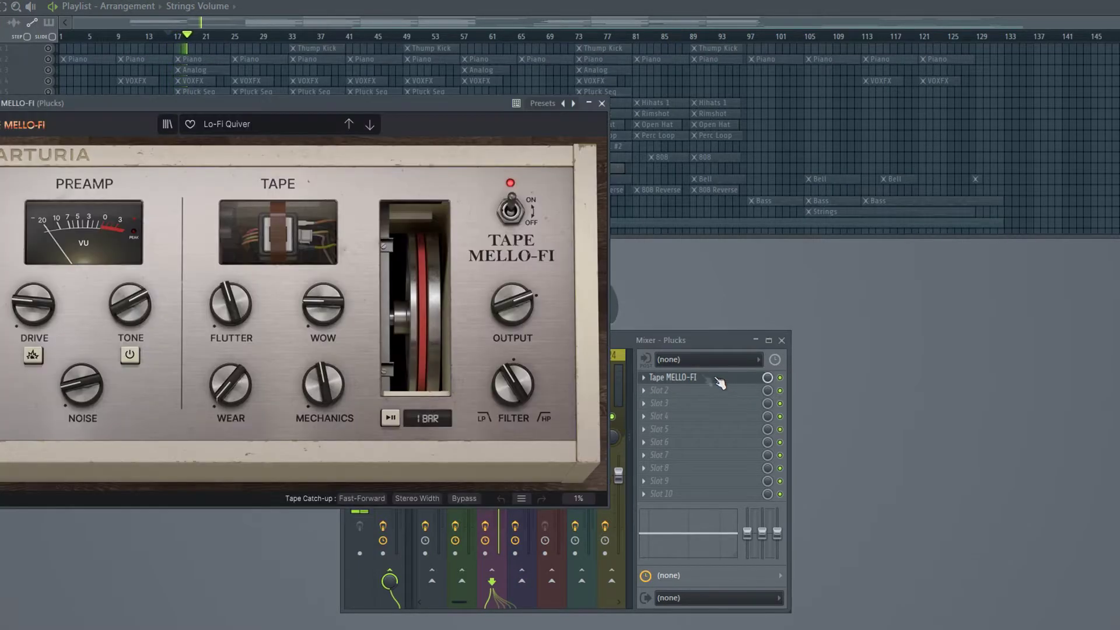
click(230, 123)
mouse_move(268, 141)
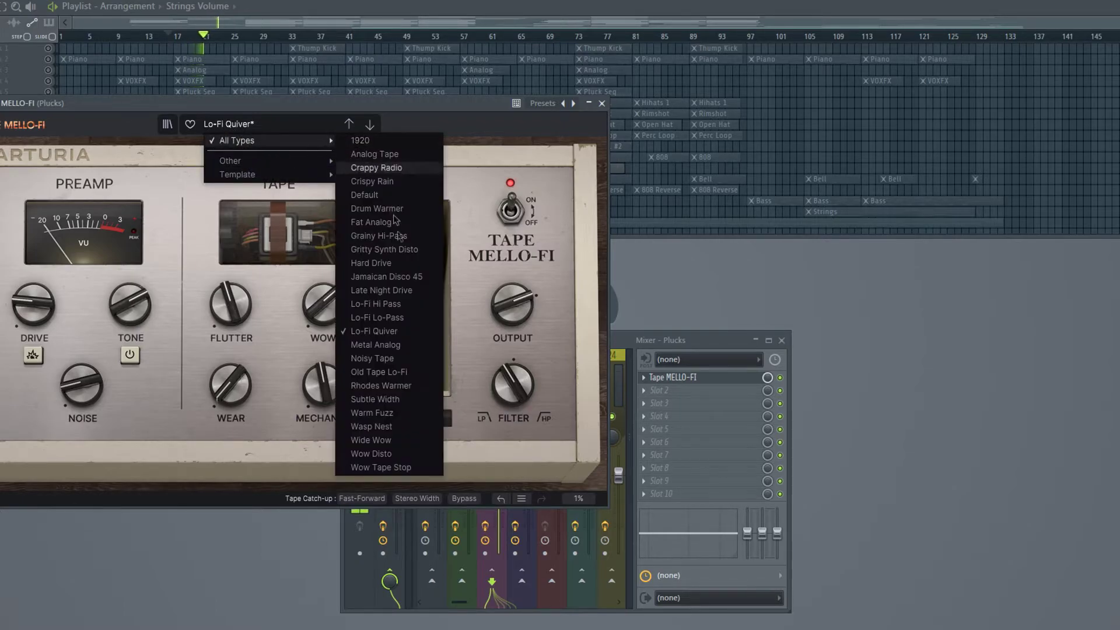
click(388, 414)
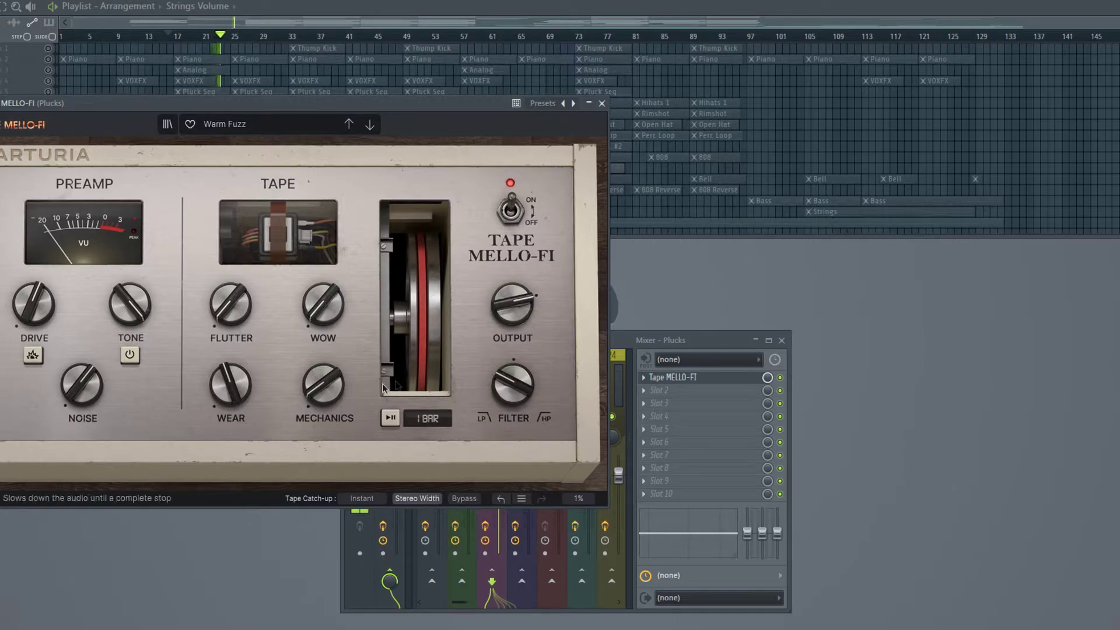
- Lower Wear, set Noise to -70.0 dB and raise Output in the Plucks track's Tape MELLO-FI
drag(231, 385, 231, 420)
drag(83, 386, 83, 409)
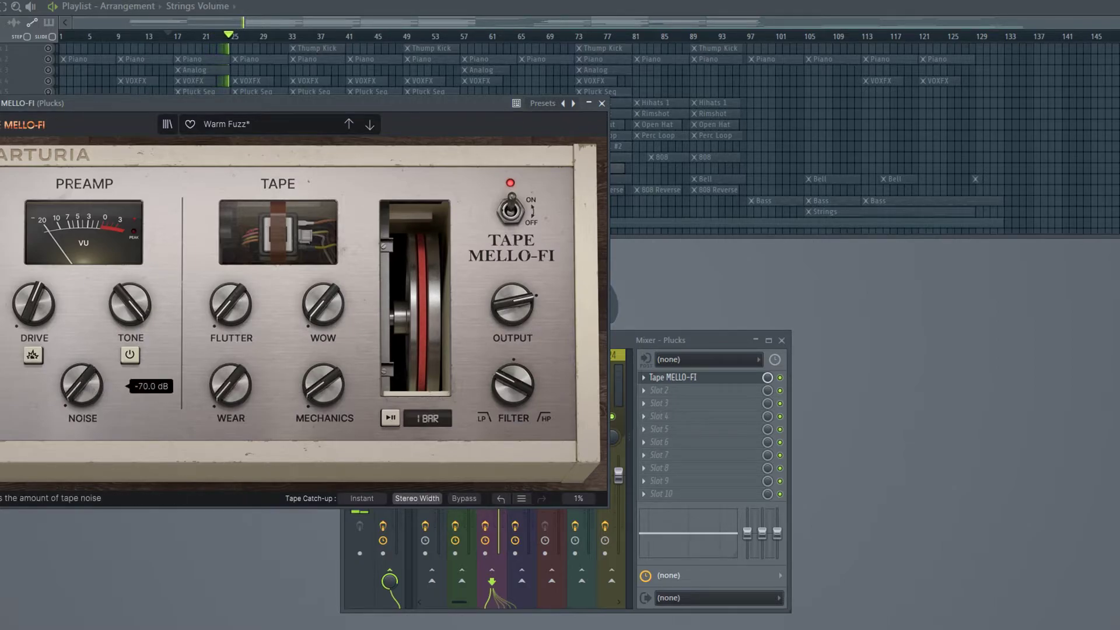
drag(512, 305, 512, 295)
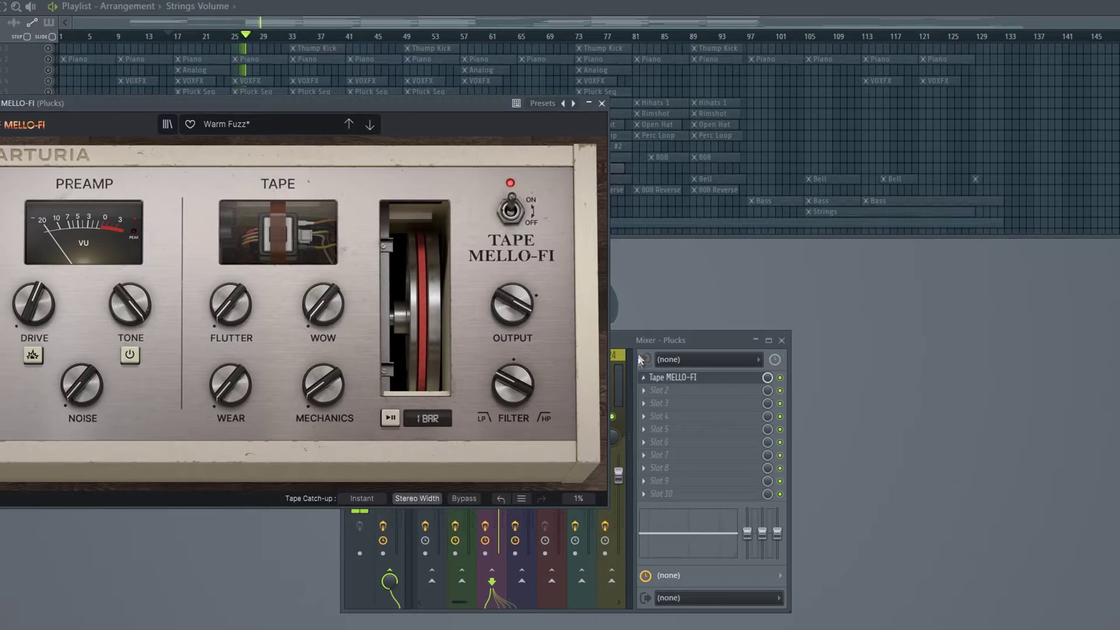
- Unmute the Piano and Bell tracks in the playlist and close the Plucks track's Tape MELLO-FI window
click(622, 342)
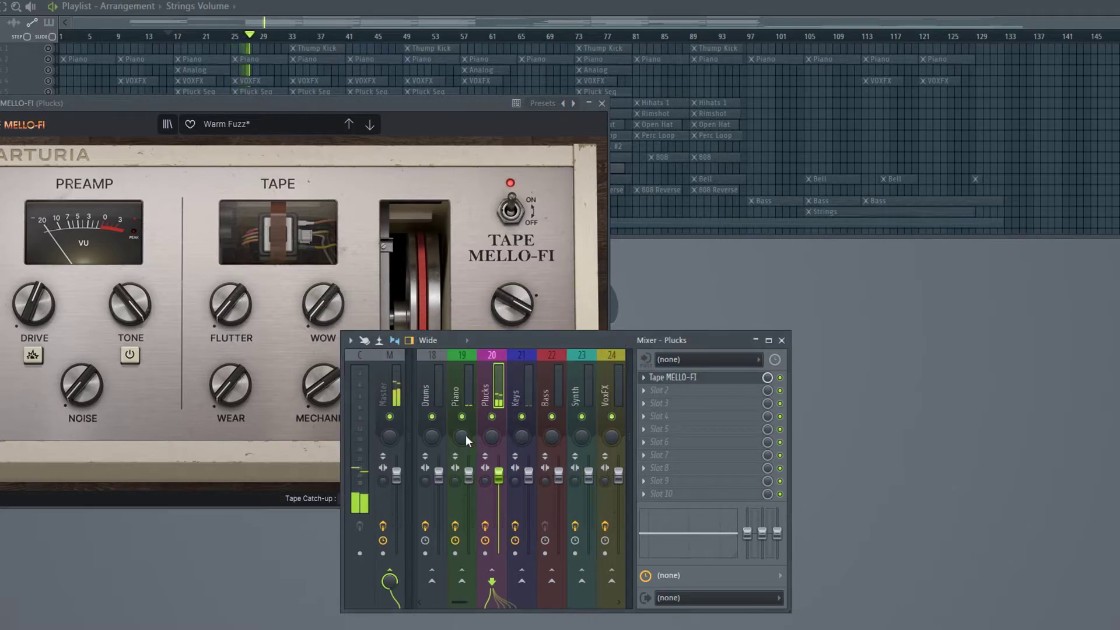
click(155, 54)
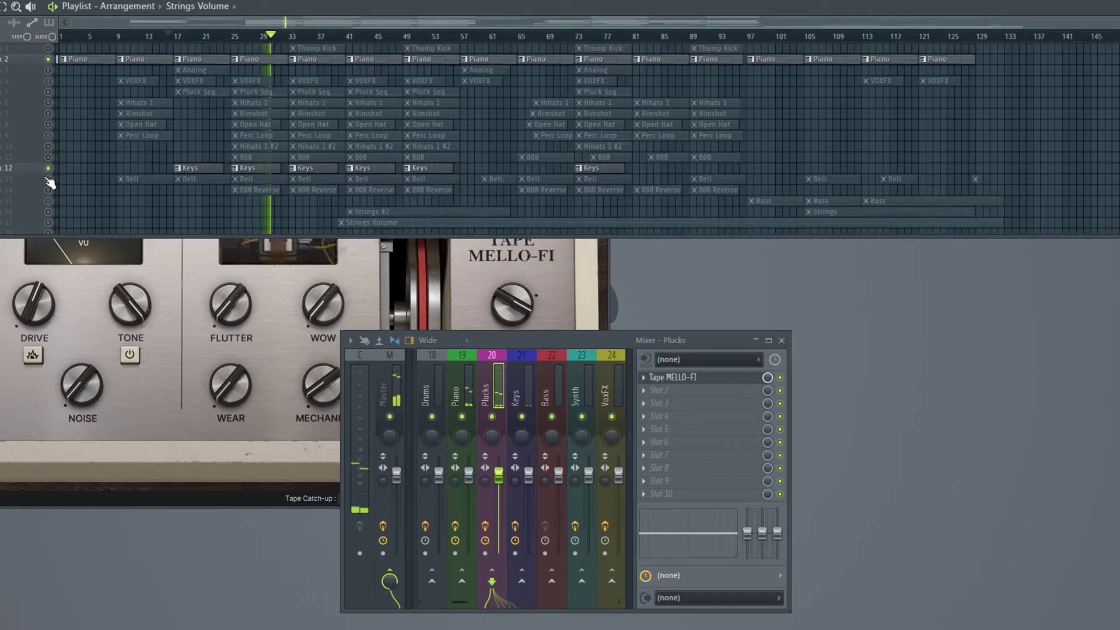
click(47, 179)
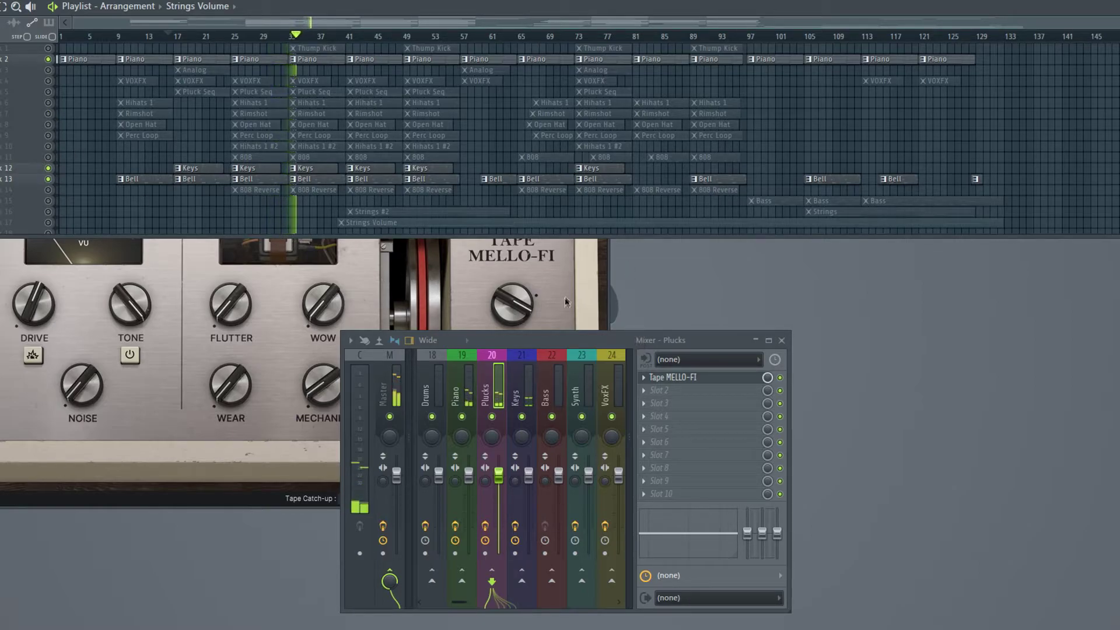
click(578, 248)
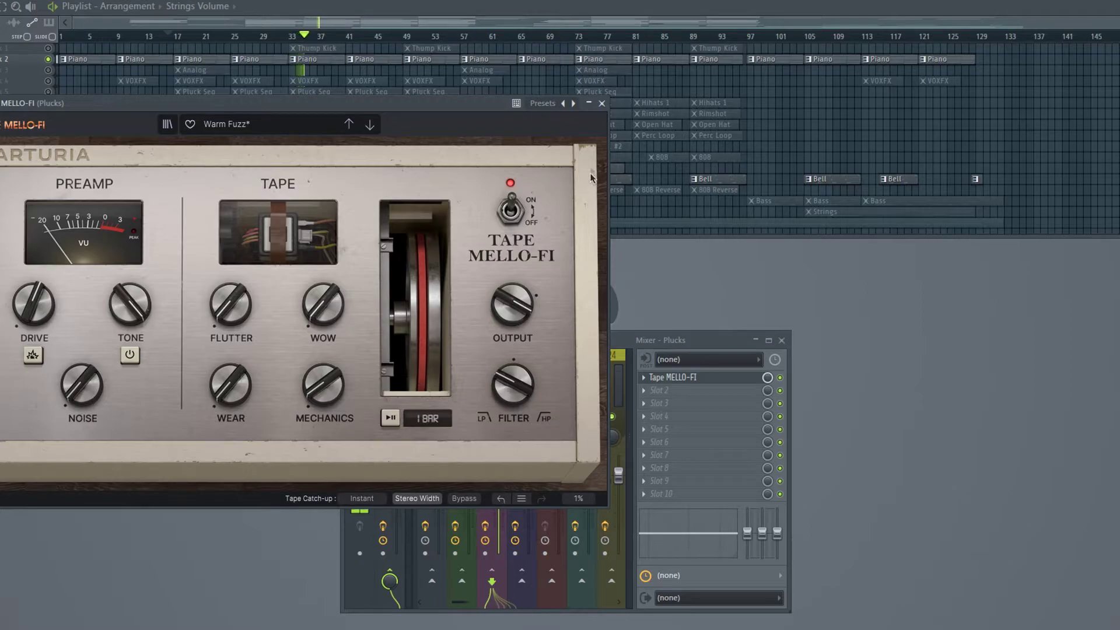
drag(408, 107, 740, 154)
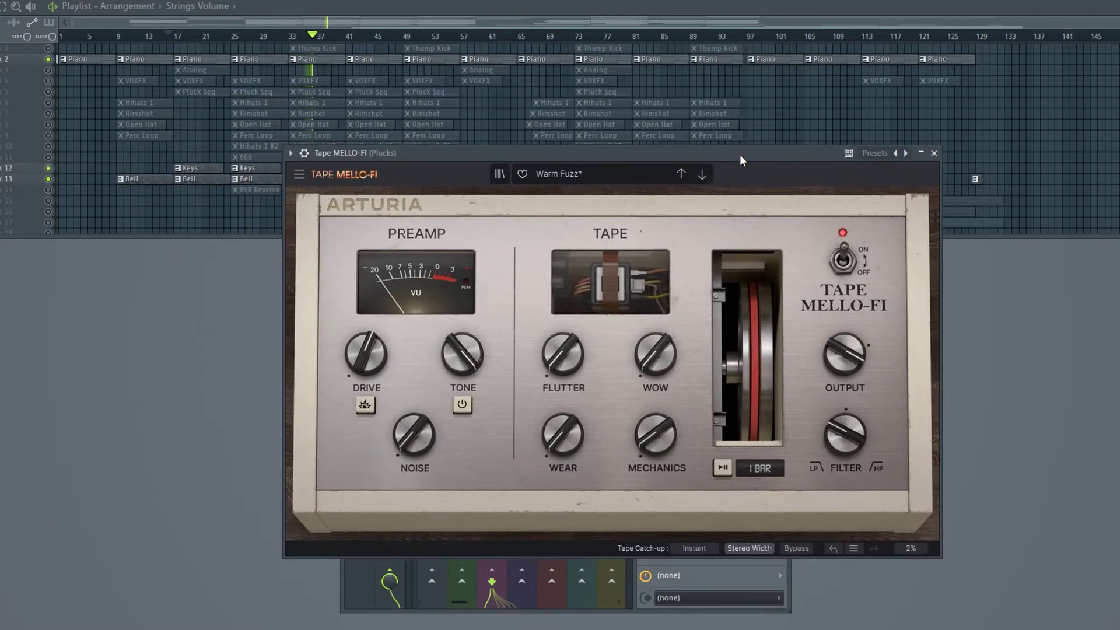
click(935, 153)
- Swap the left and right channels on the Keys and Plucks mixer tracks, and slightly rebalance the Plucks and Piano volumes
click(519, 391)
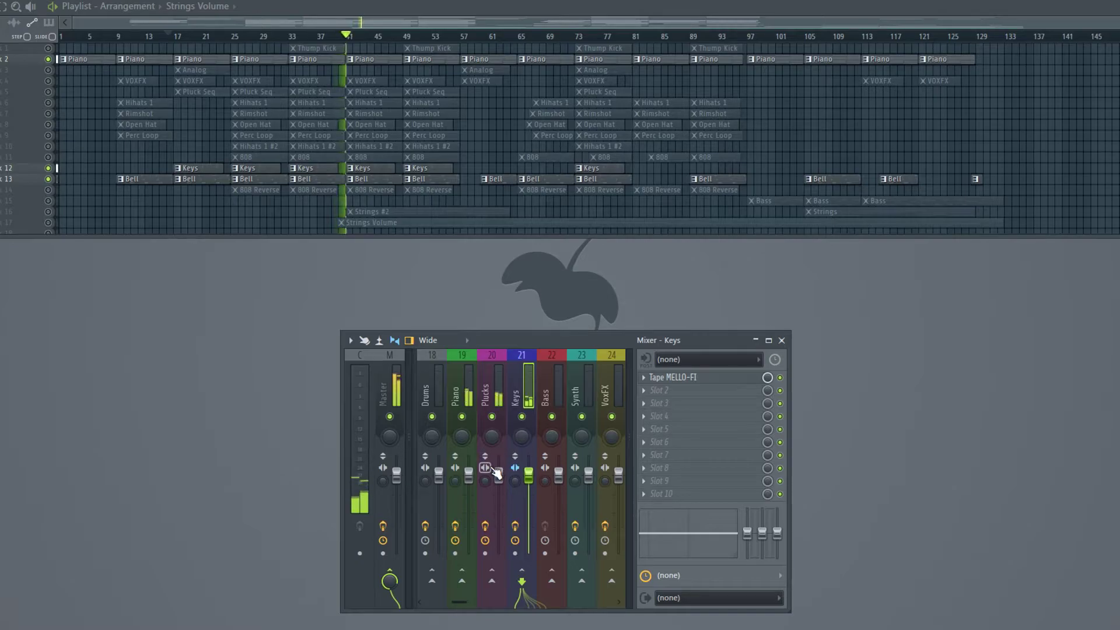
click(495, 471)
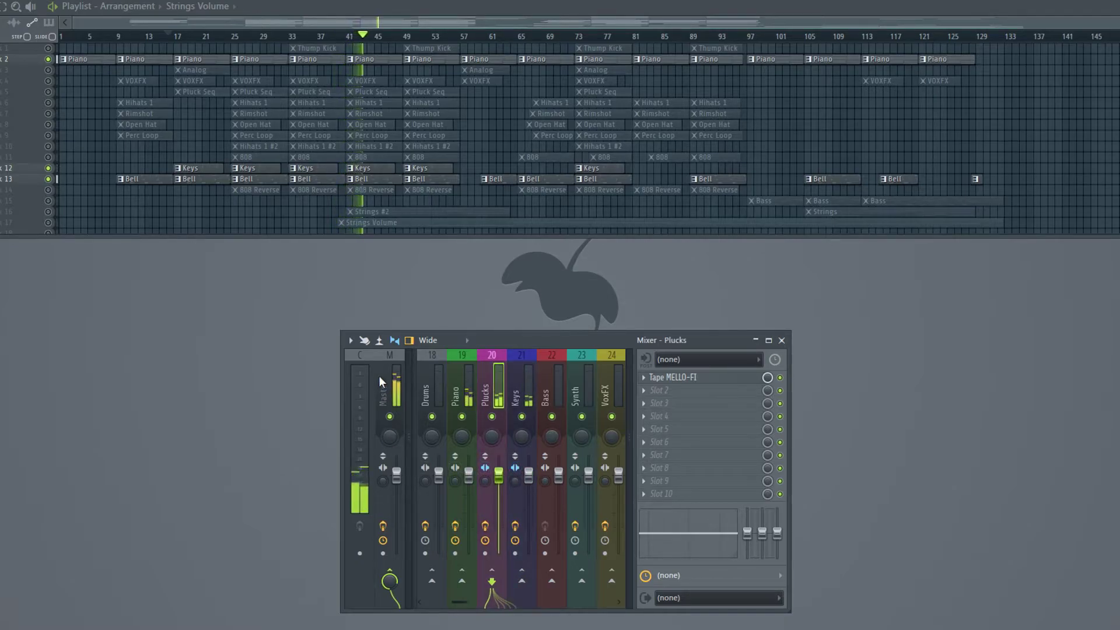
click(469, 476)
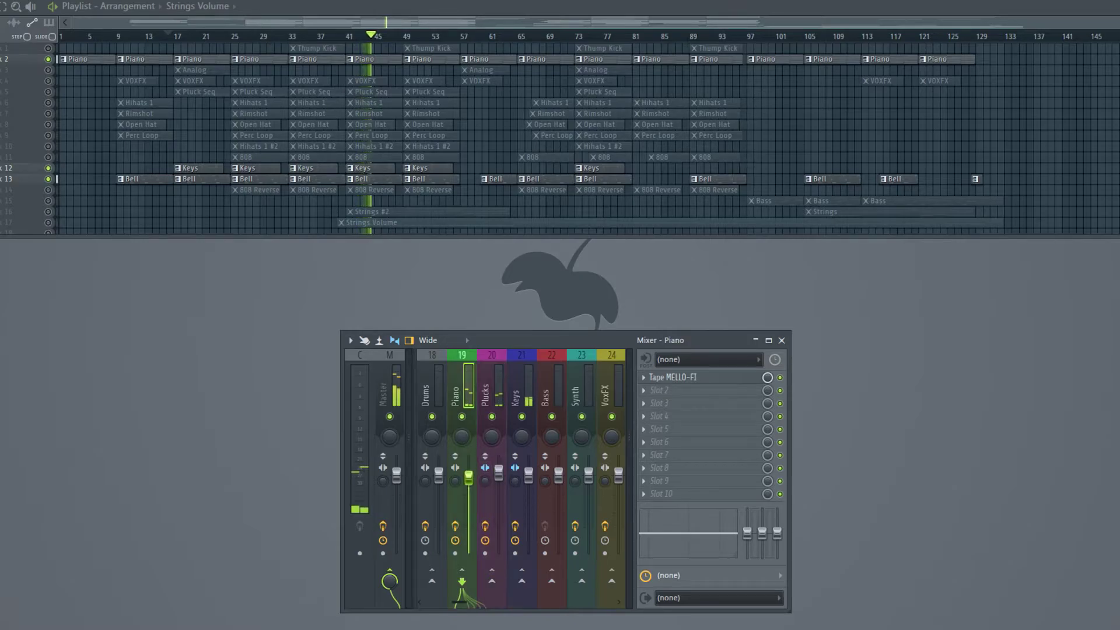
click(488, 436)
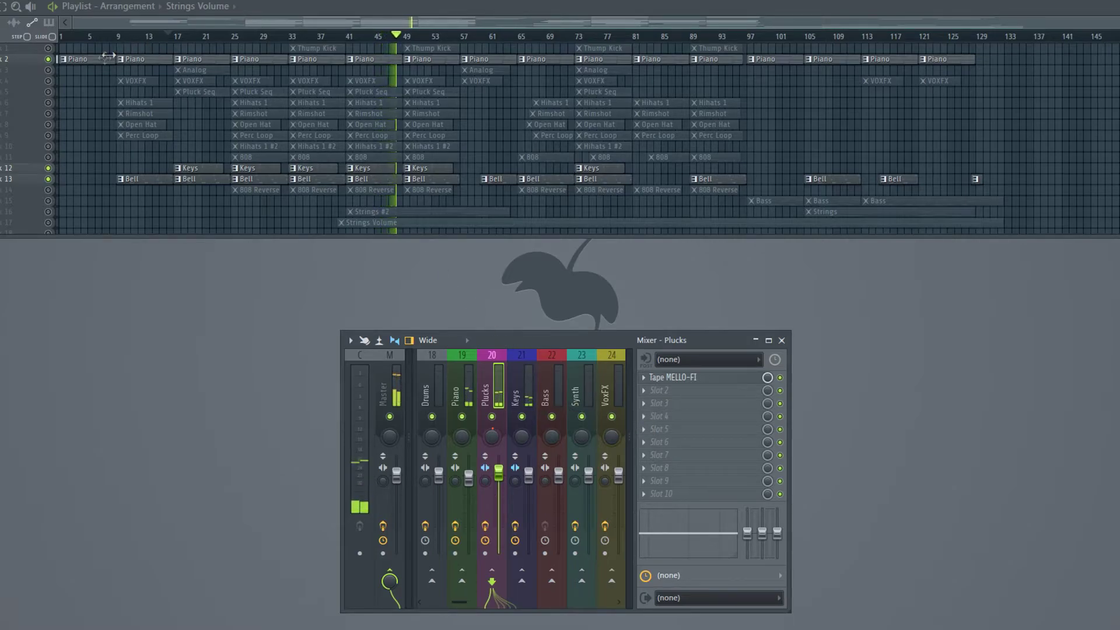
- Unmute the VOXFX track in the playlist and open the VoxFX mixer track's Tape MELLO-FI
click(49, 82)
click(609, 399)
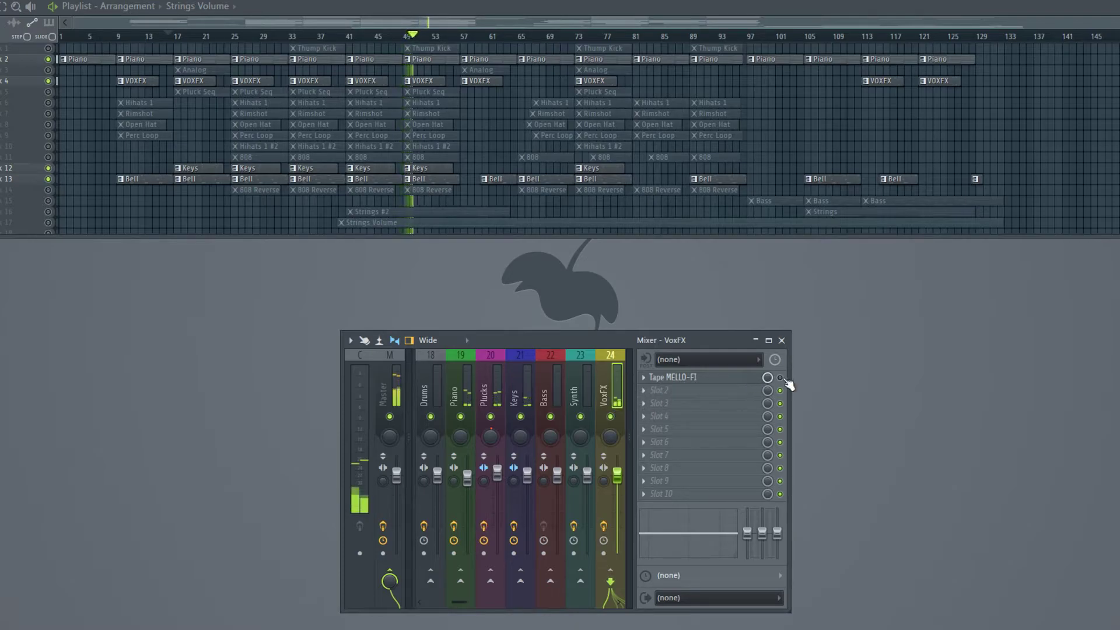
click(703, 378)
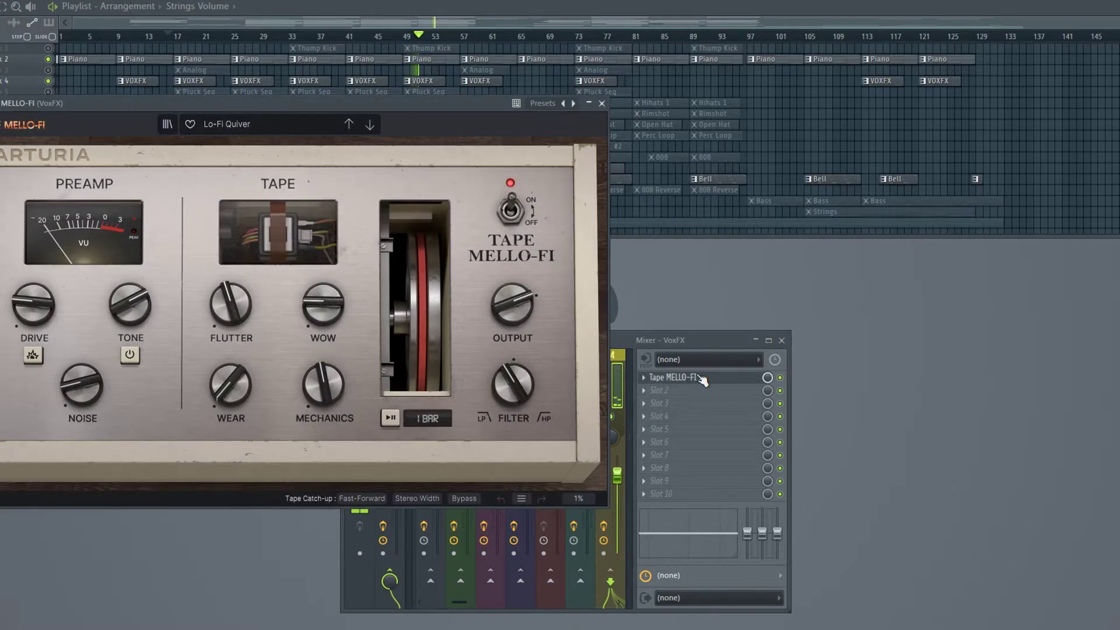
- Mute the Piano, Plucks and Keys mixer tracks to isolate VoxFX
click(629, 340)
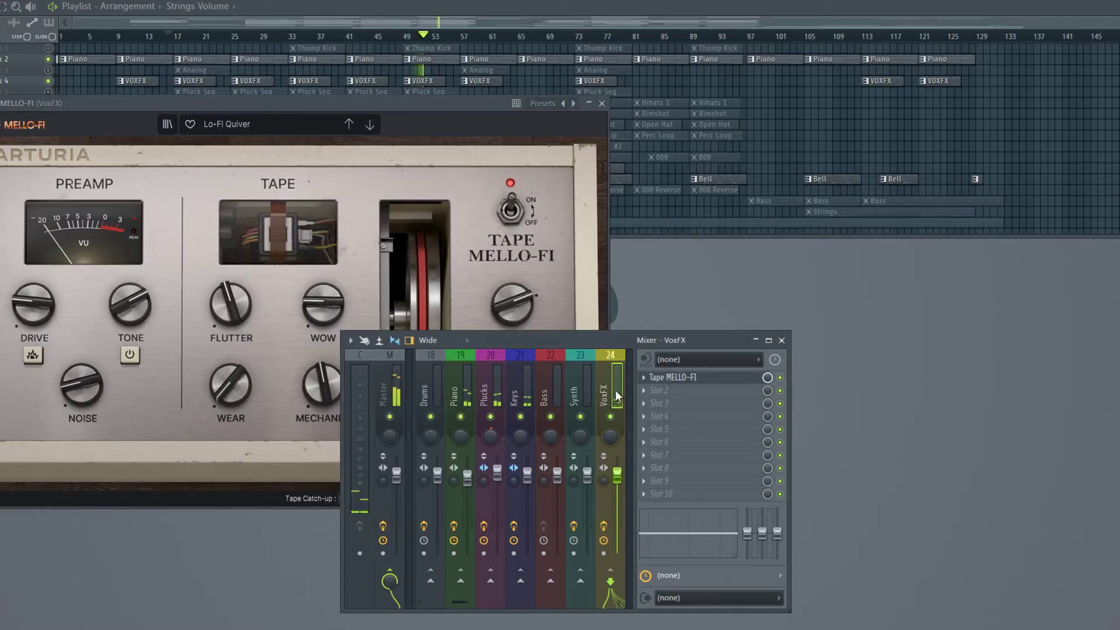
click(461, 416)
click(491, 417)
click(520, 417)
- Try the Jamaican Disco 45 preset in the VoxFX track's Tape MELLO-FI and switch to Lo-Fi Lo-Pass
drag(339, 108, 450, 122)
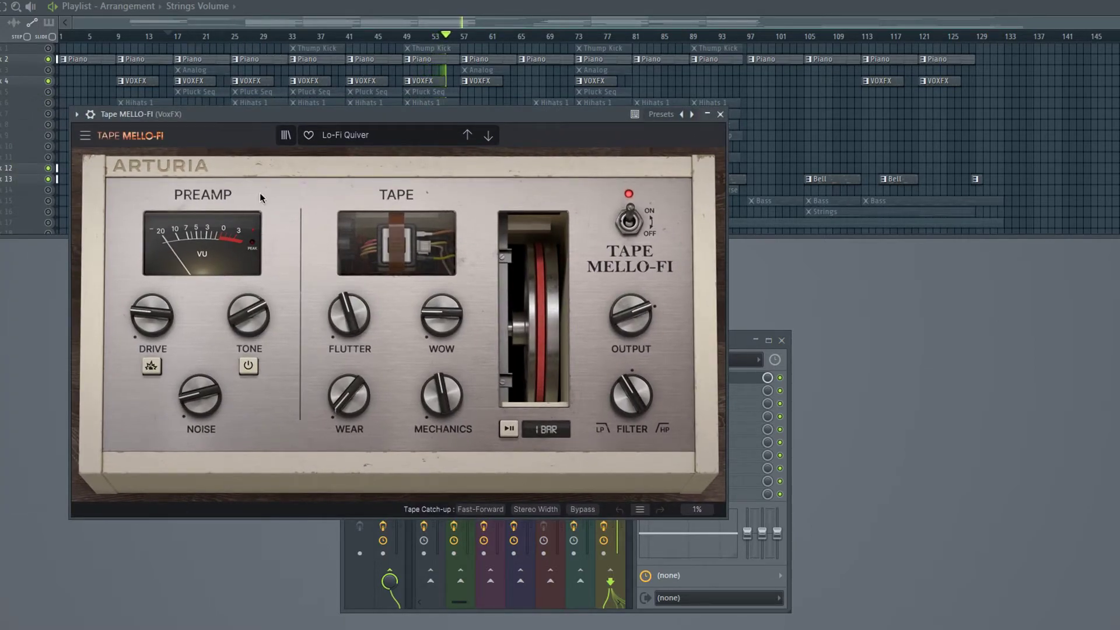
click(345, 134)
mouse_move(417, 157)
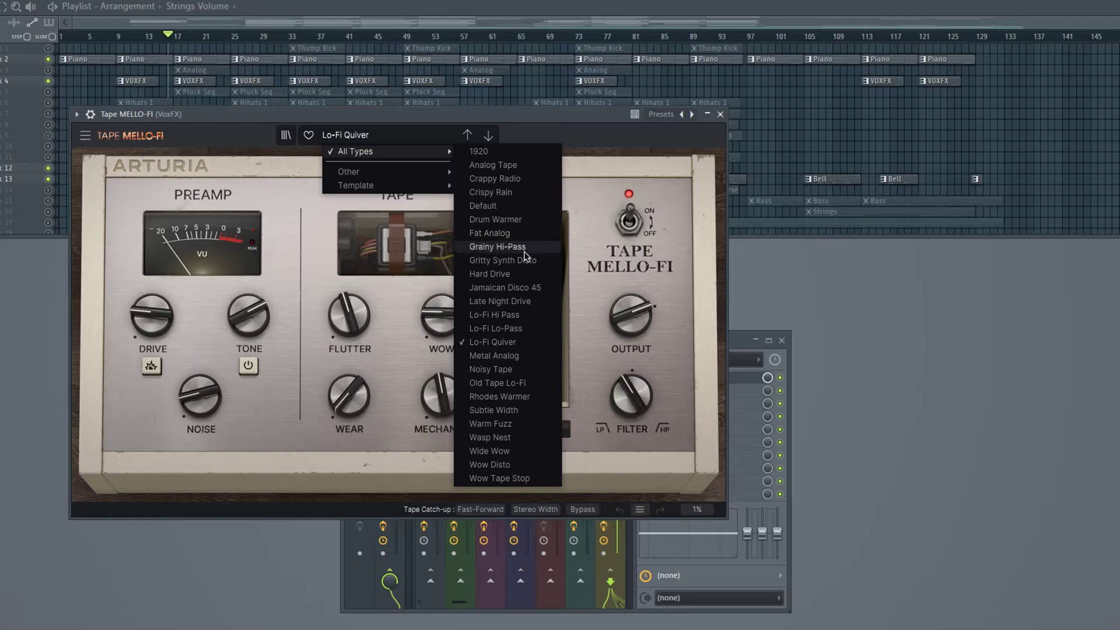
click(513, 288)
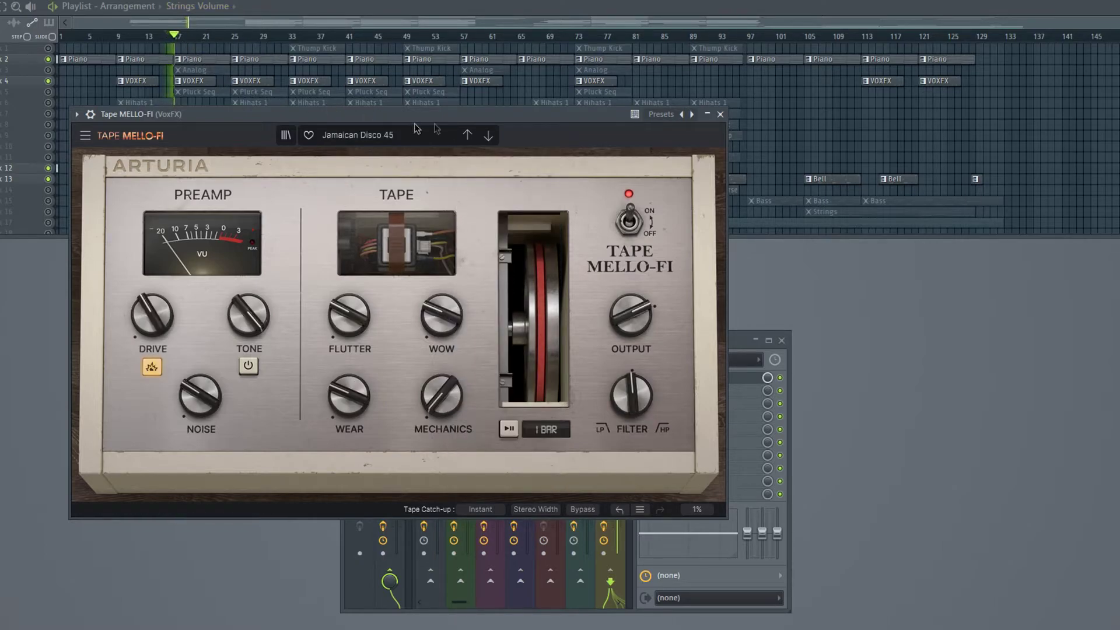
click(489, 136)
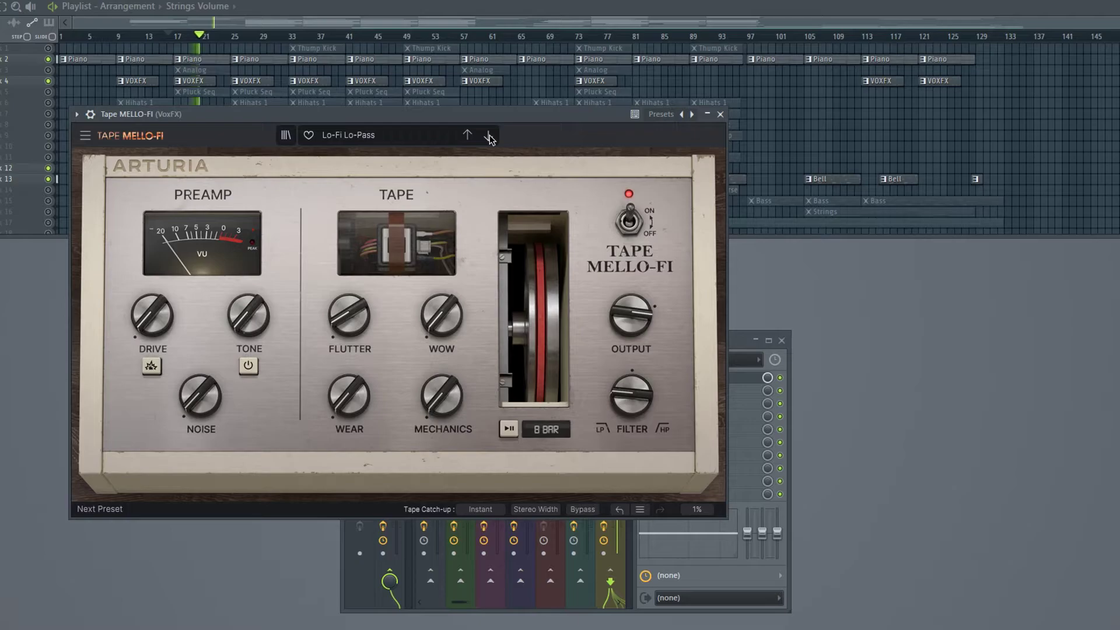
- Unmute the Piano mixer track, set Drive to 32.0 % and raise Filter, Flutter and Wear in the VoxFX track's Tape MELLO-FI
drag(494, 113, 916, 102)
click(470, 423)
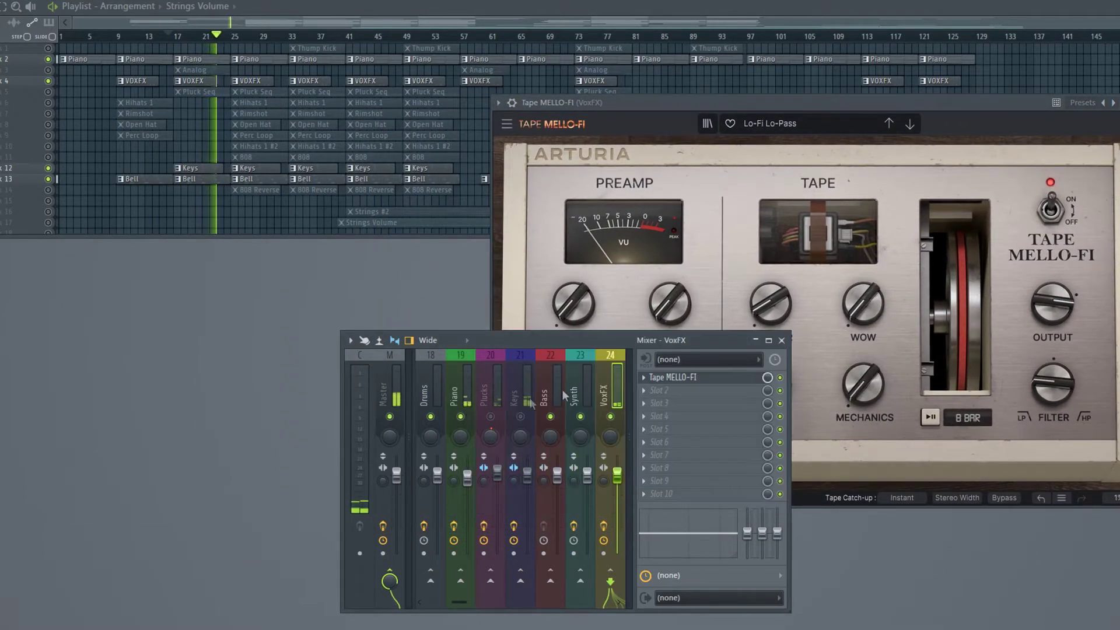
drag(1052, 384, 1053, 350)
drag(863, 384, 864, 379)
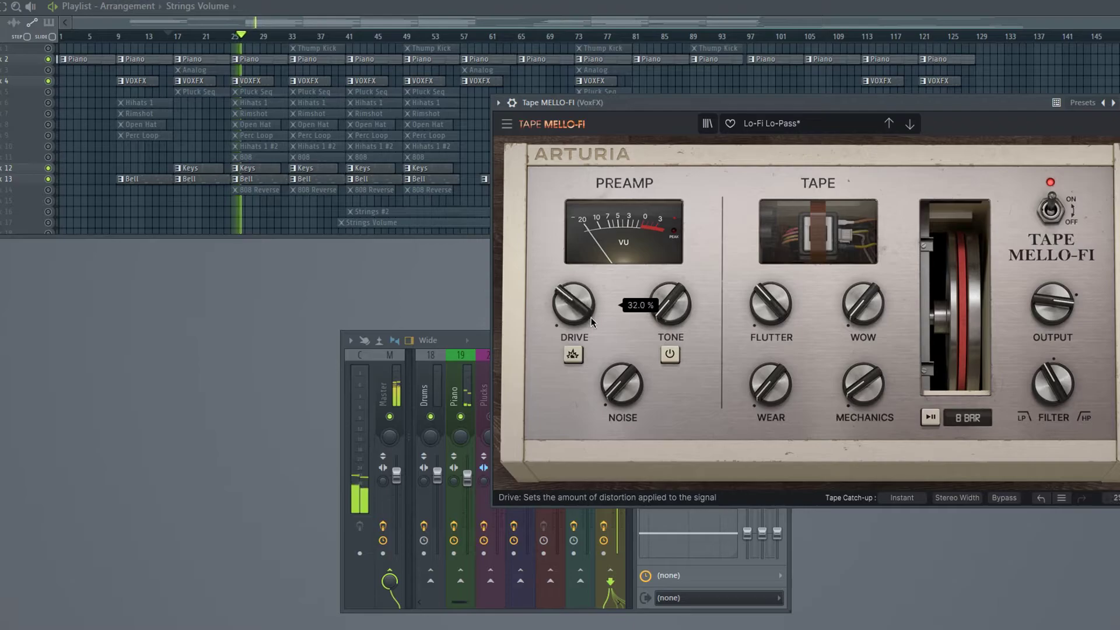
drag(771, 396, 771, 356)
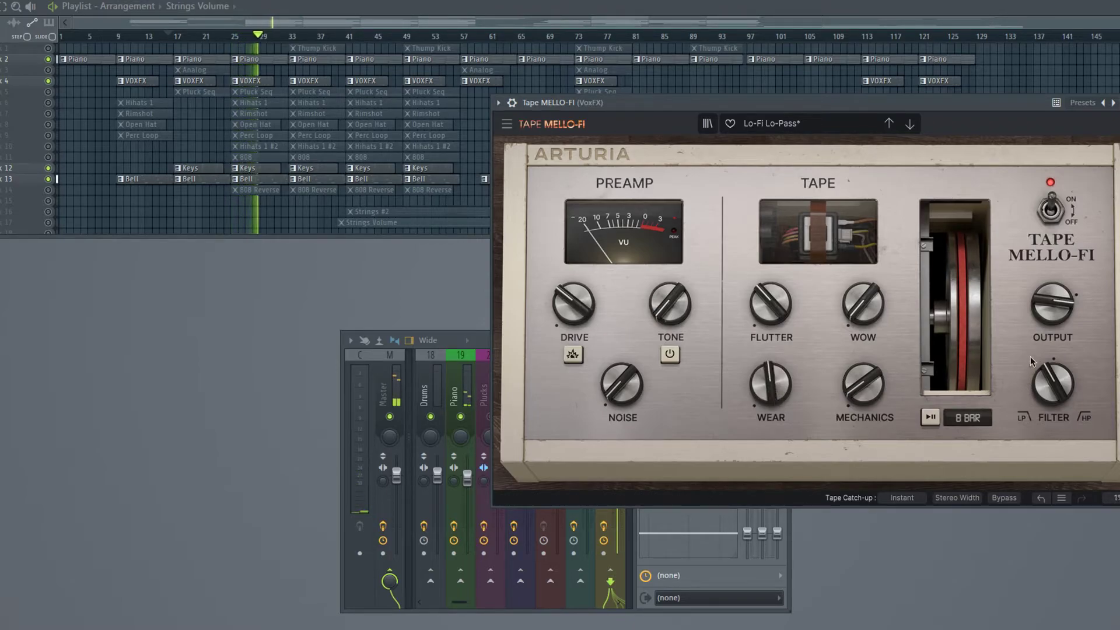
- Centre the Filter, lower Wear and set Drive to 16.8 % in the VoxFX track's Tape MELLO-FI, and close it
drag(1053, 382, 1054, 372)
drag(783, 392, 785, 407)
drag(589, 309, 588, 330)
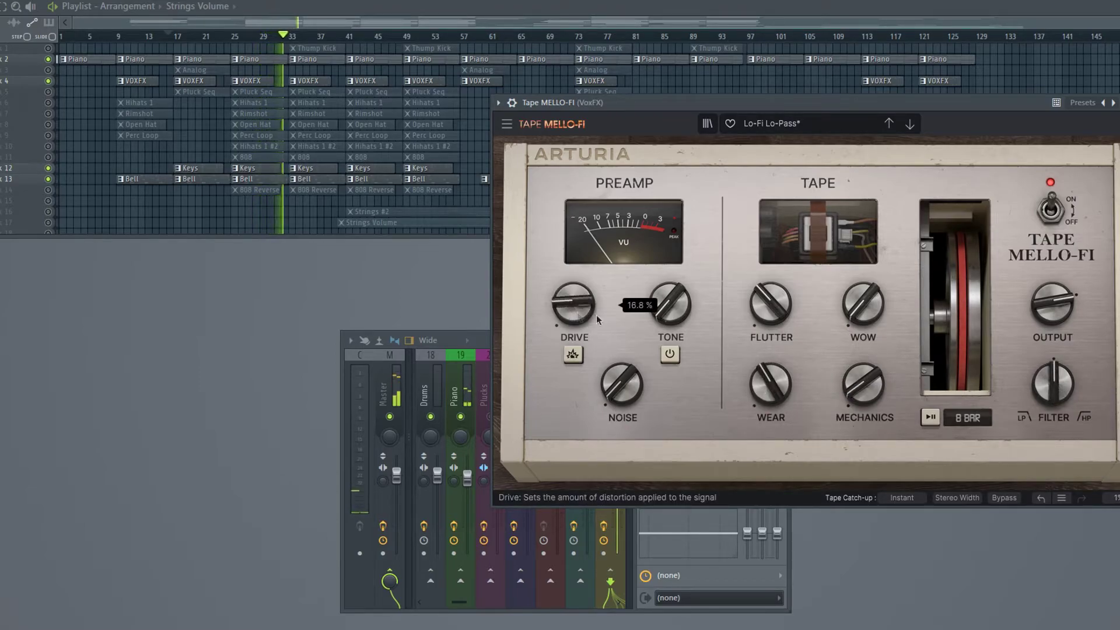
drag(771, 384, 771, 387)
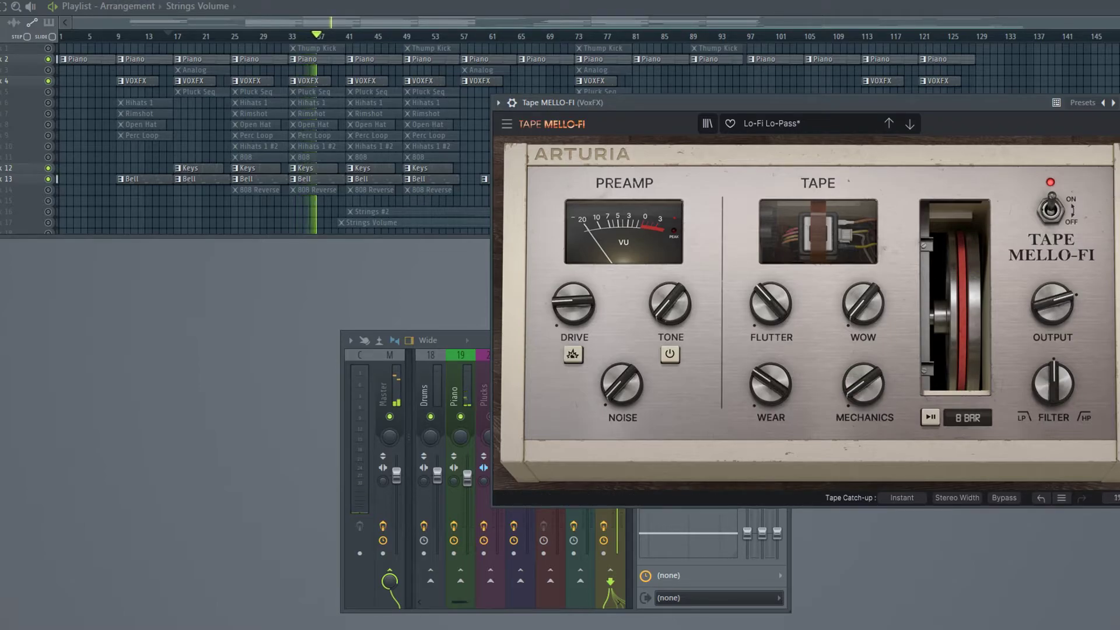
key(Escape)
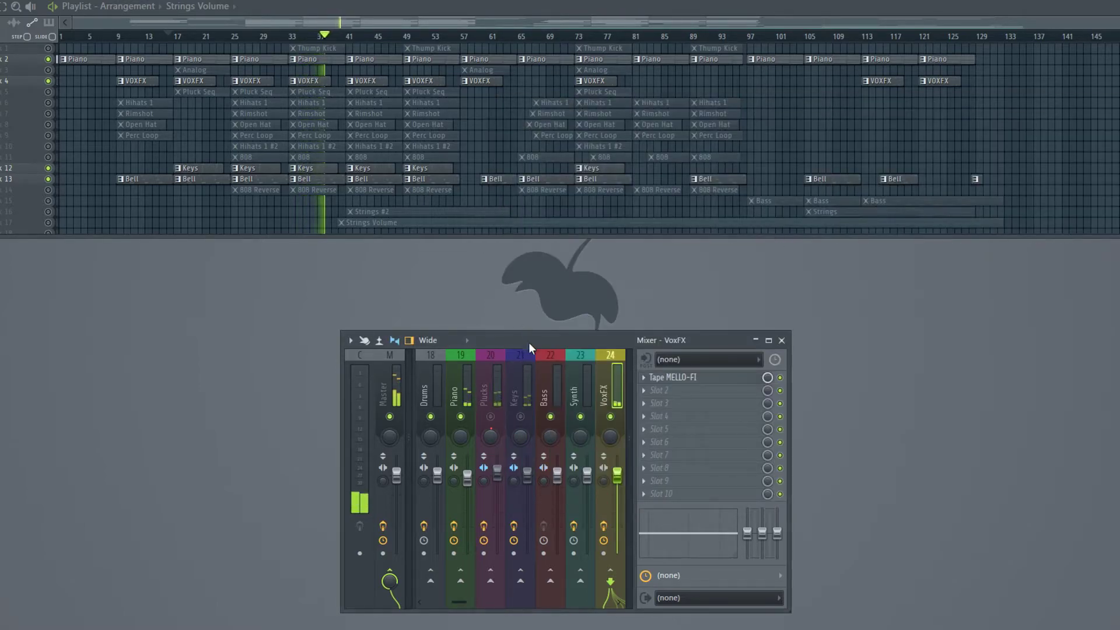
- Select the Drums mixer track and restart playback of the arrangement from the selection at bar 33
click(430, 390)
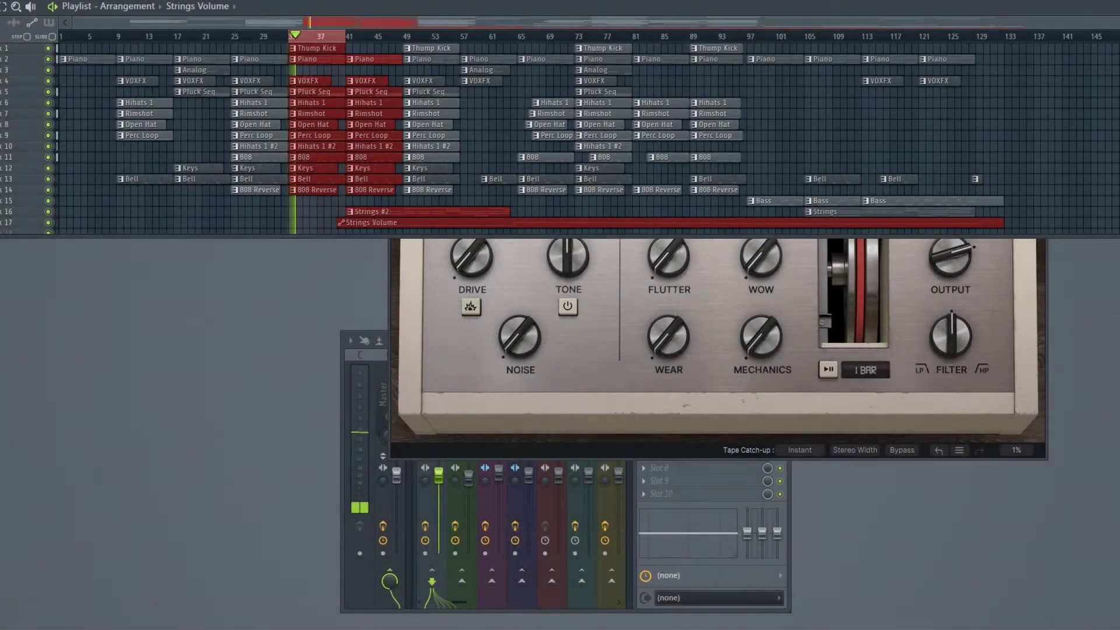
drag(1115, 22, 433, 23)
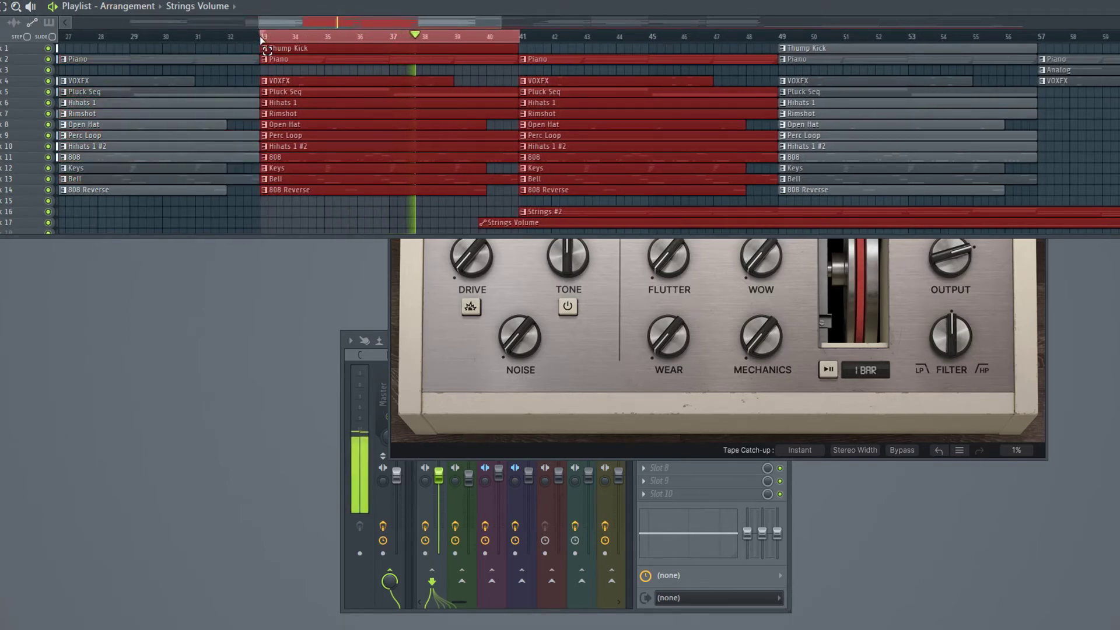
key(space)
key(space)
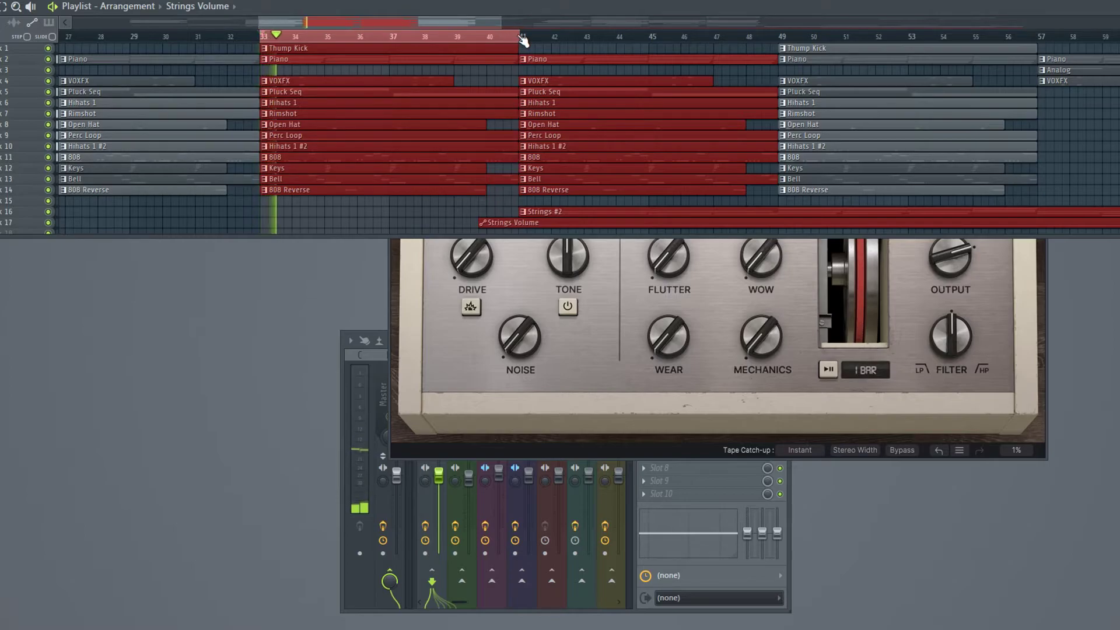
- Bring the Drums track's Tape MELLO-FI fully into view and load the Drum Warmer preset
click(517, 278)
drag(715, 56, 441, 101)
click(436, 117)
mouse_move(450, 136)
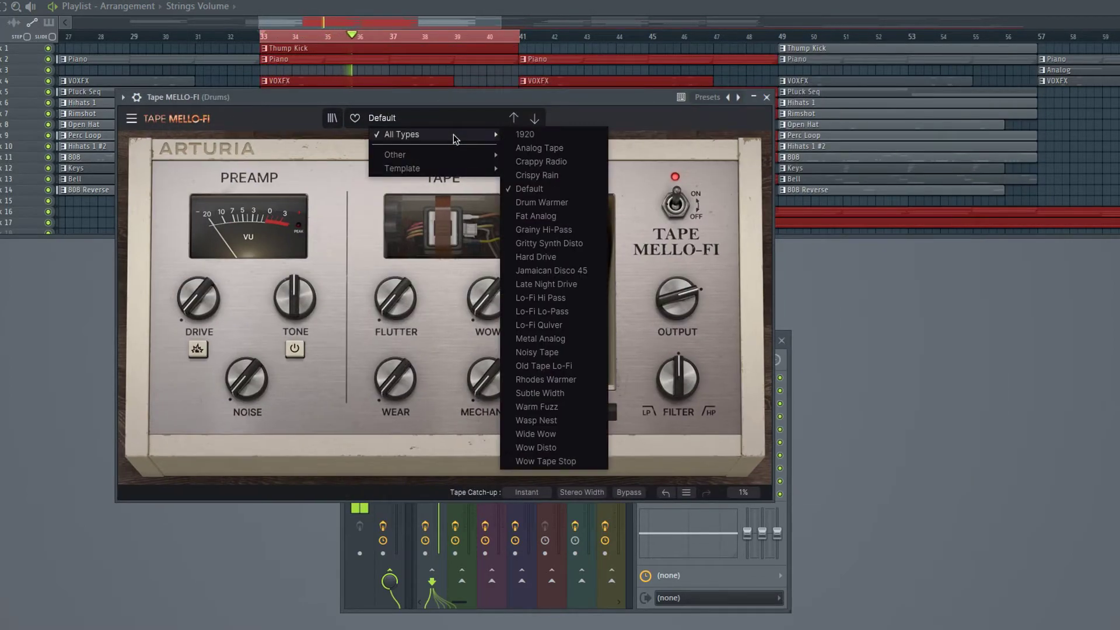
click(551, 201)
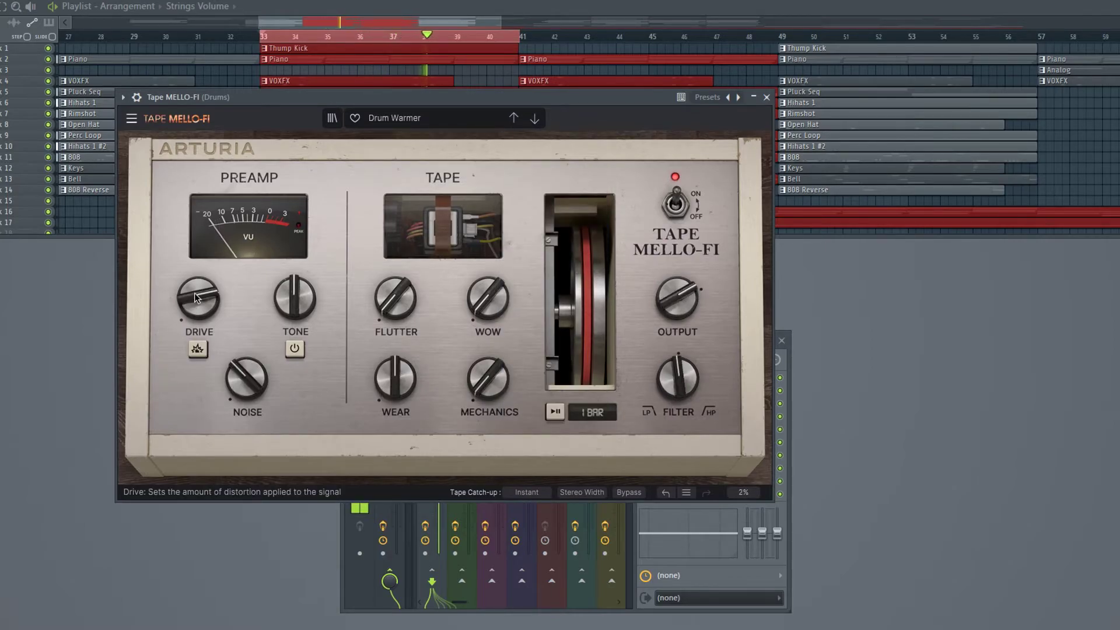
- Raise Drive, nudge Filter slightly toward high-pass and lower Wear a little in the Drums track's Tape MELLO-FI
drag(199, 295, 199, 286)
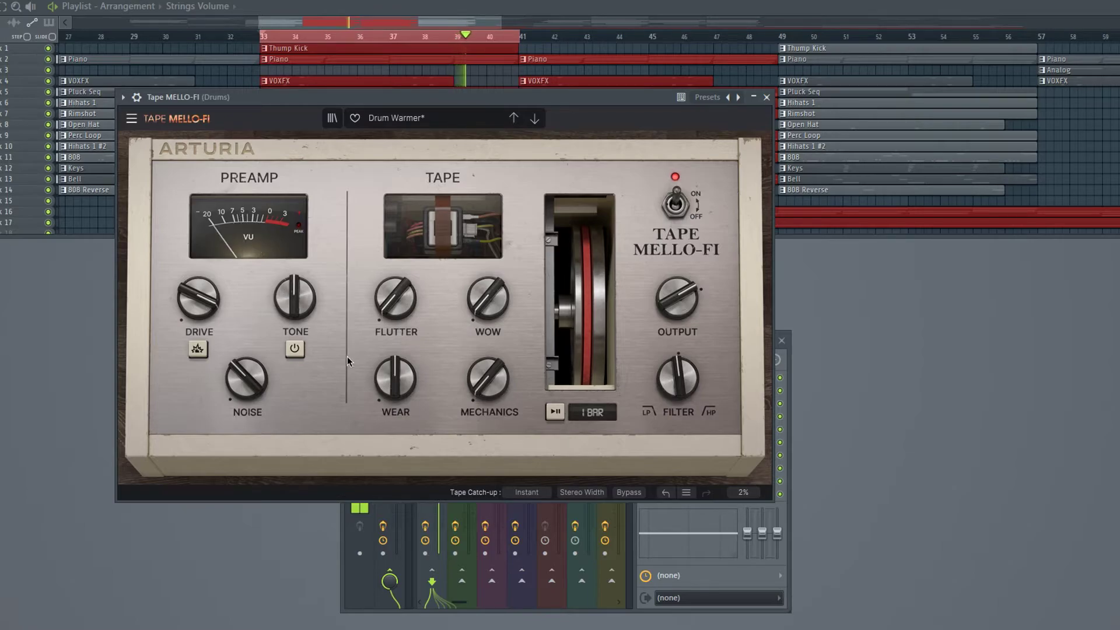
mouse_move(678, 378)
mouse_down()
mouse_move(678, 357)
mouse_move(678, 371)
mouse_up()
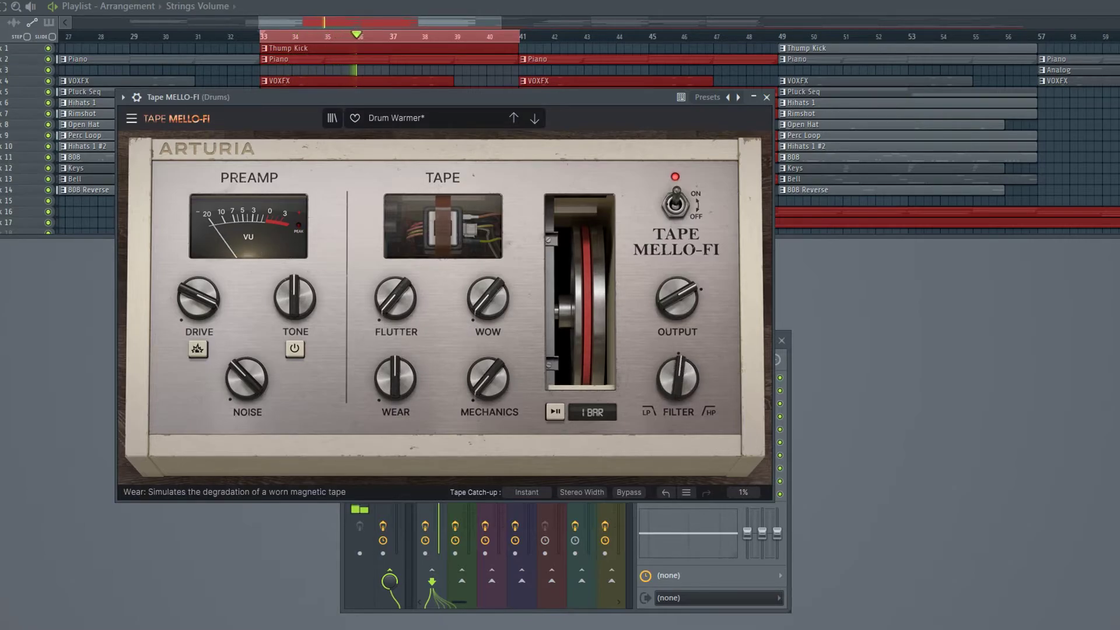
mouse_move(396, 378)
mouse_down()
mouse_move(395, 351)
mouse_move(395, 381)
mouse_up()
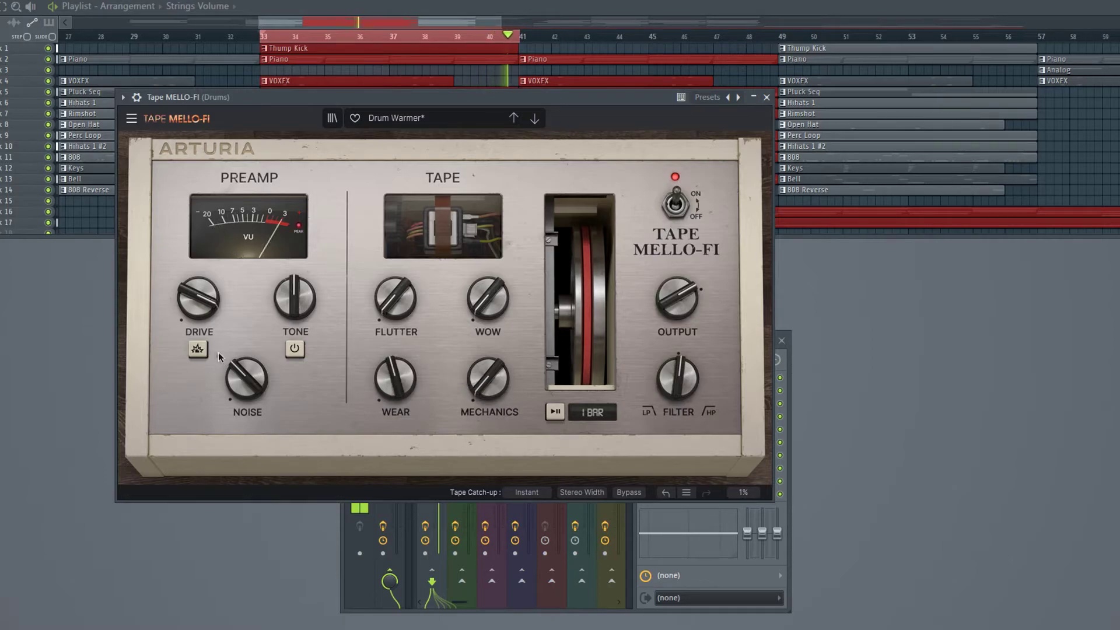
- Enable the switch beneath Drive and set Drive to 83.6 in the Drums track's Tape MELLO-FI, and close it
click(198, 349)
drag(199, 298, 199, 303)
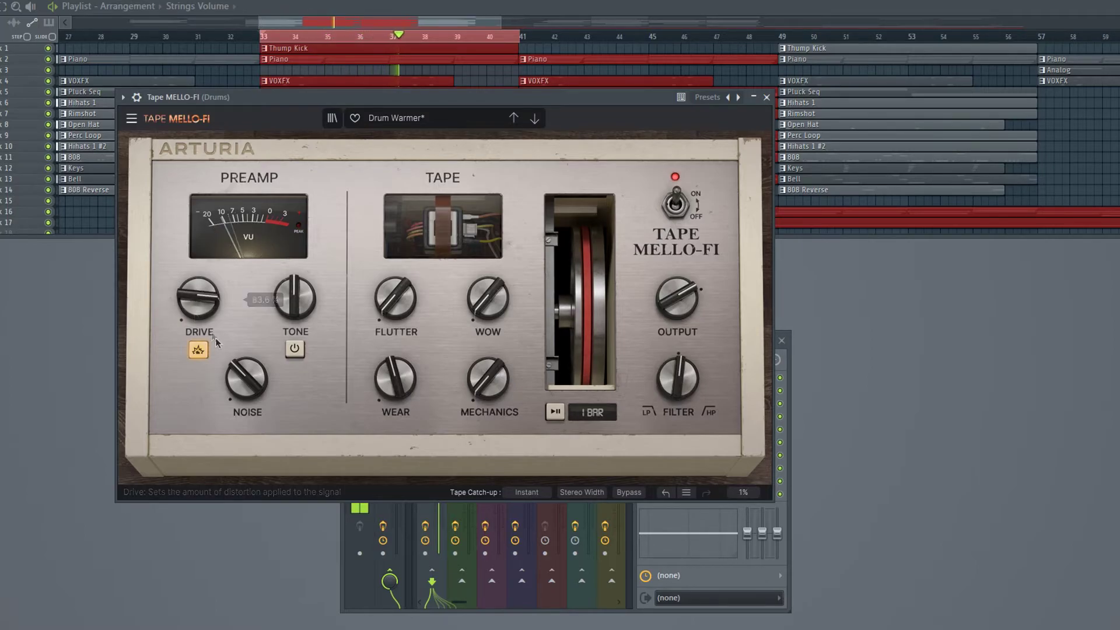
click(767, 97)
- Lower the Drums track's volume slightly, unmute the Piano mixer track and reopen the Drums track's Tape MELLO-FI
drag(439, 475, 439, 485)
click(462, 417)
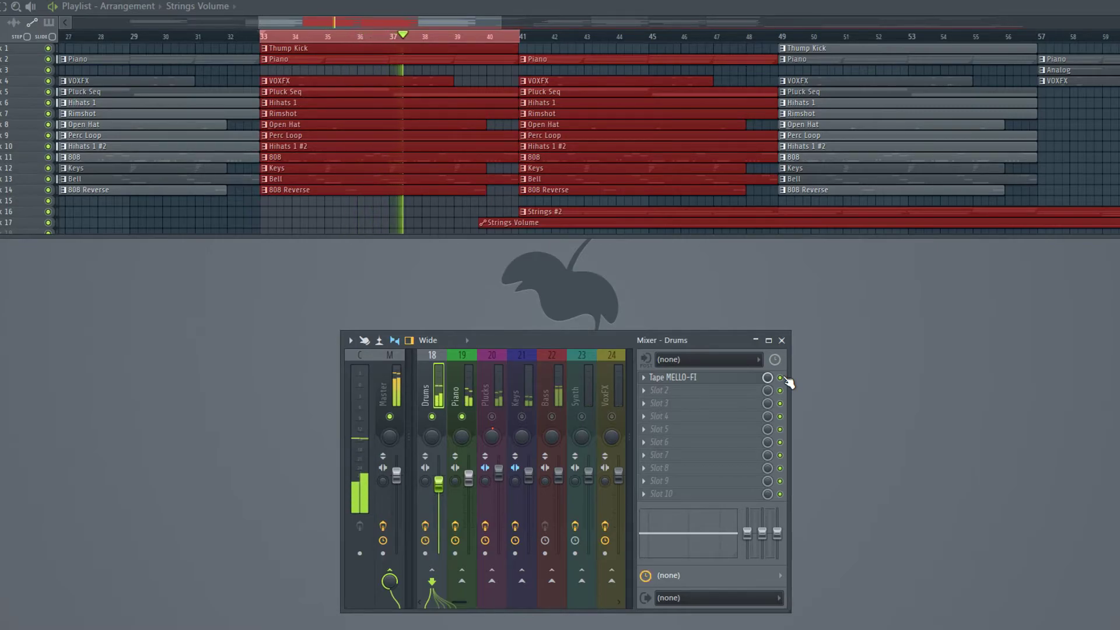
click(723, 378)
drag(674, 374, 675, 373)
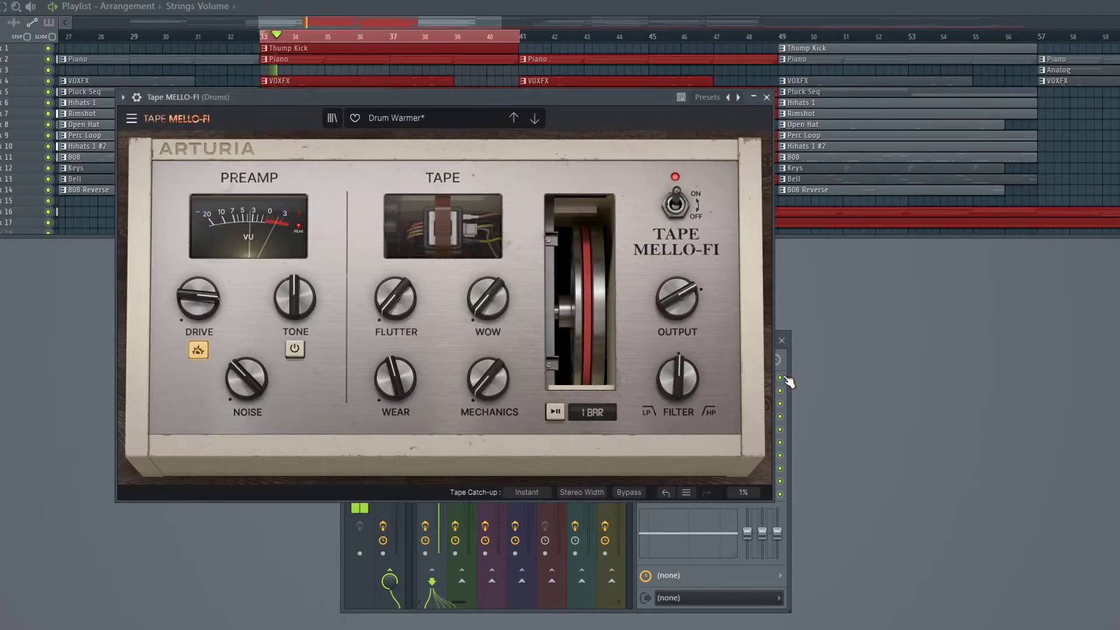
- Close the Drums track's Tape MELLO-FI and unmute the Plucks, Keys, Bass, Synth and VoxFX mixer tracks
click(767, 96)
click(522, 416)
click(552, 416)
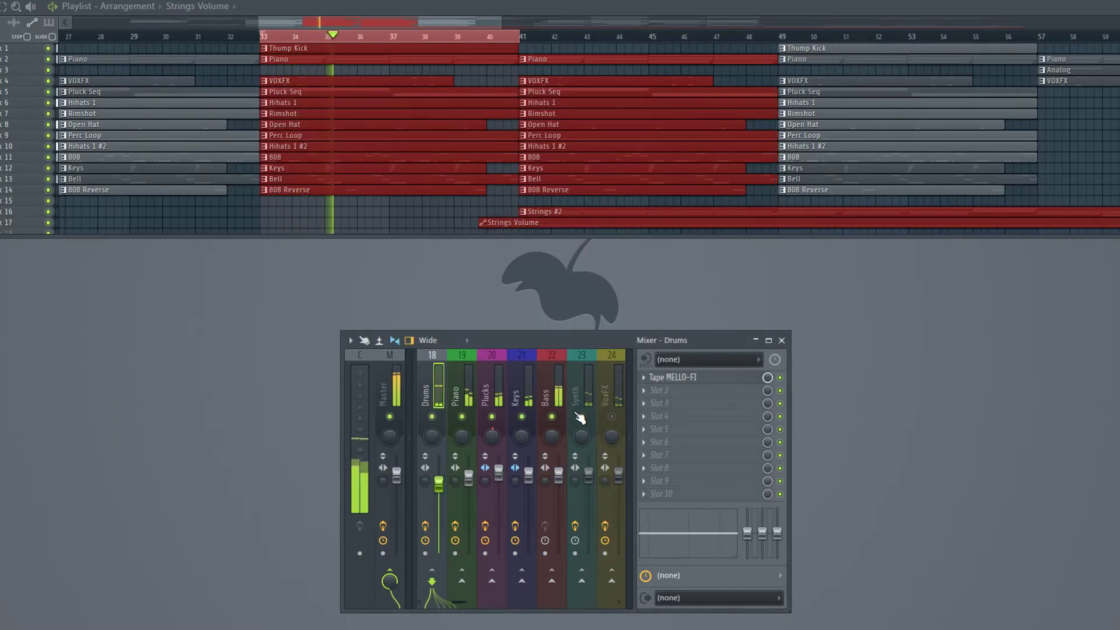
click(582, 416)
click(611, 416)
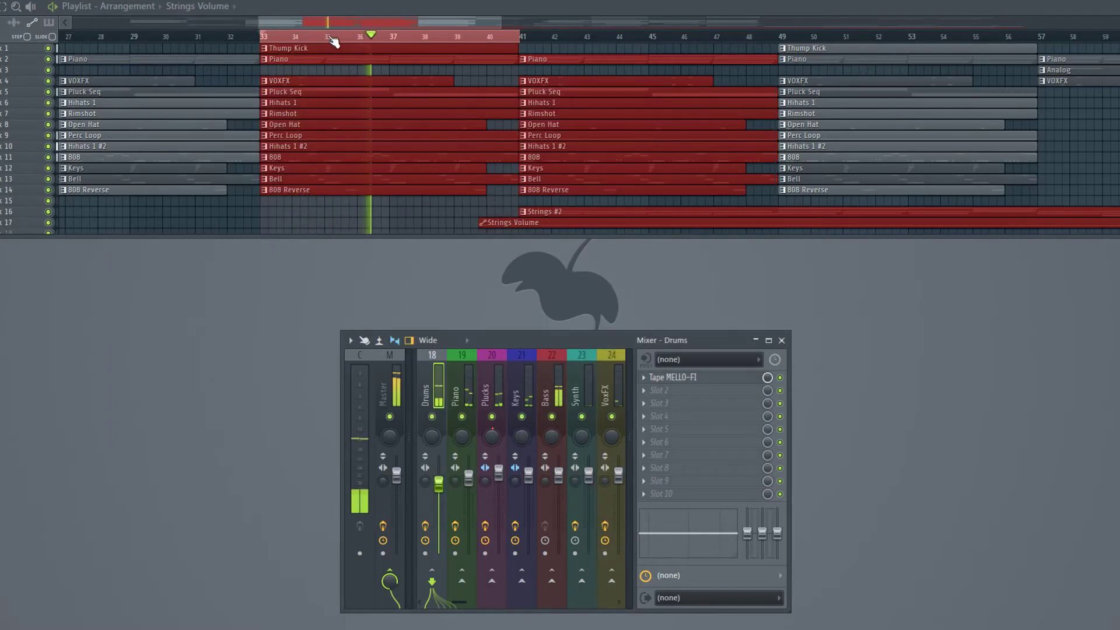
- Zoom the playlist out to the whole arrangement and open the Piano mixer track's Tape MELLO-FI
click(330, 37)
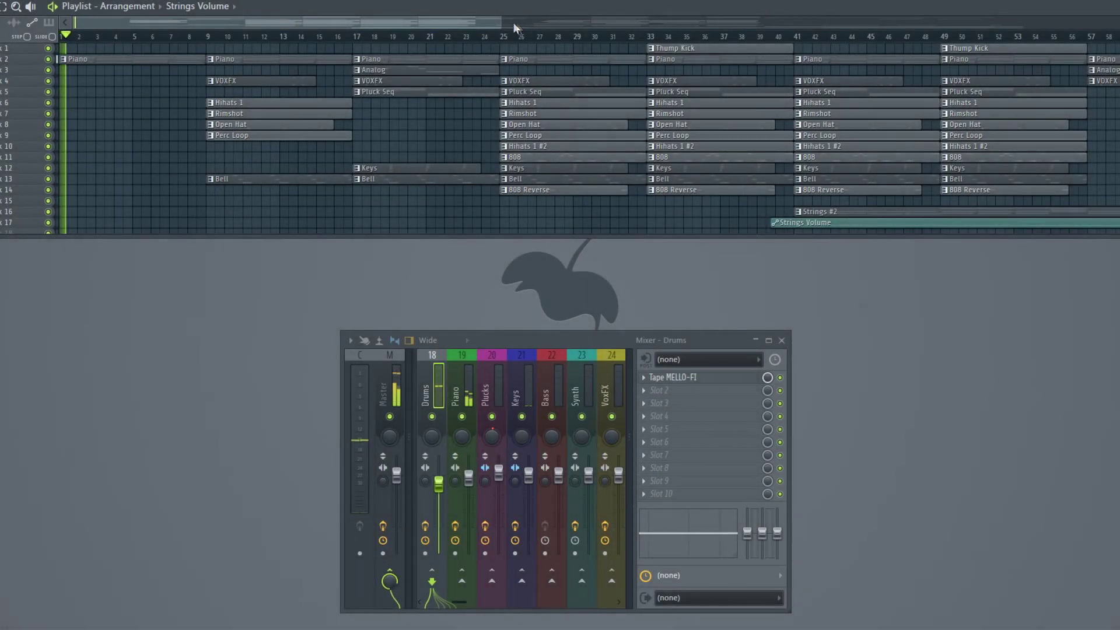
drag(513, 22, 1110, 35)
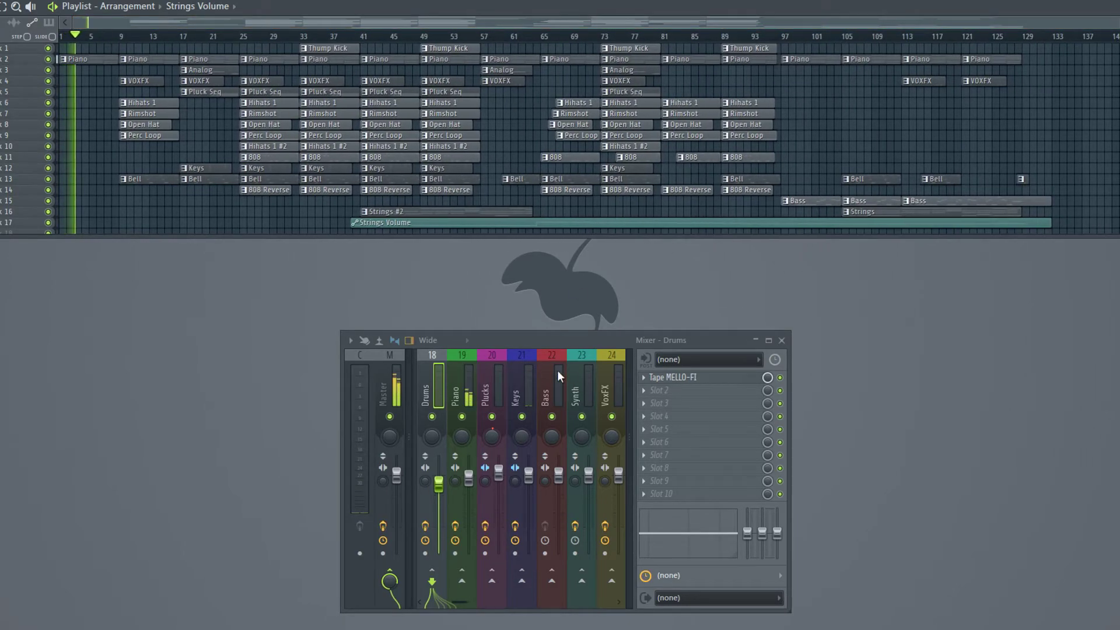
click(464, 391)
click(717, 377)
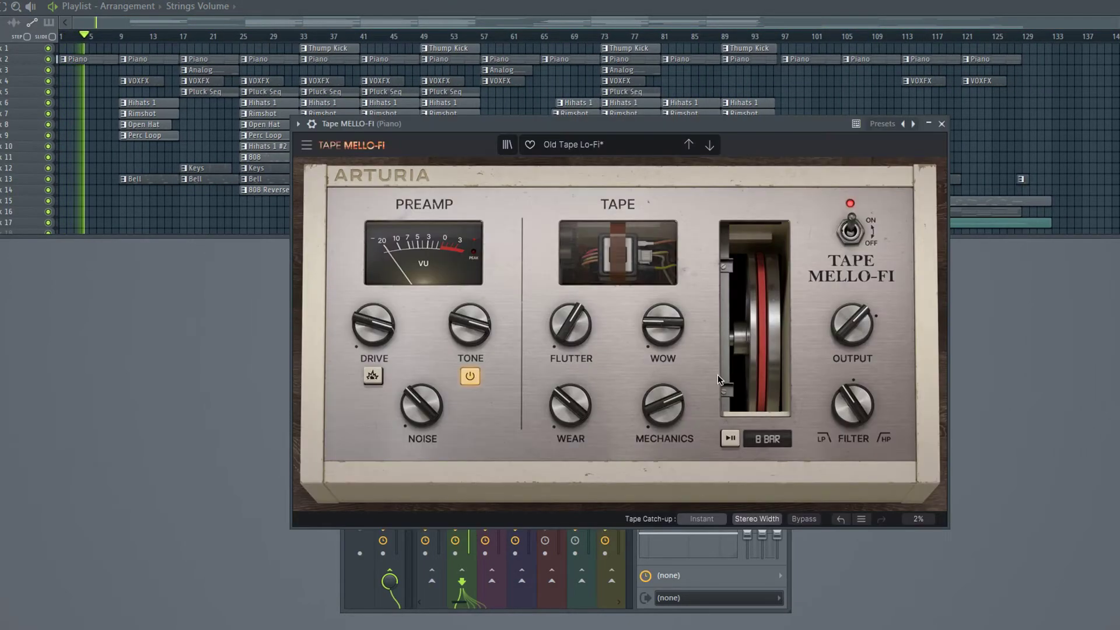
- Raise Flutter in the Piano track's Tape MELLO-FI and turn Stereo Width back on
drag(657, 320, 657, 312)
drag(571, 323, 571, 305)
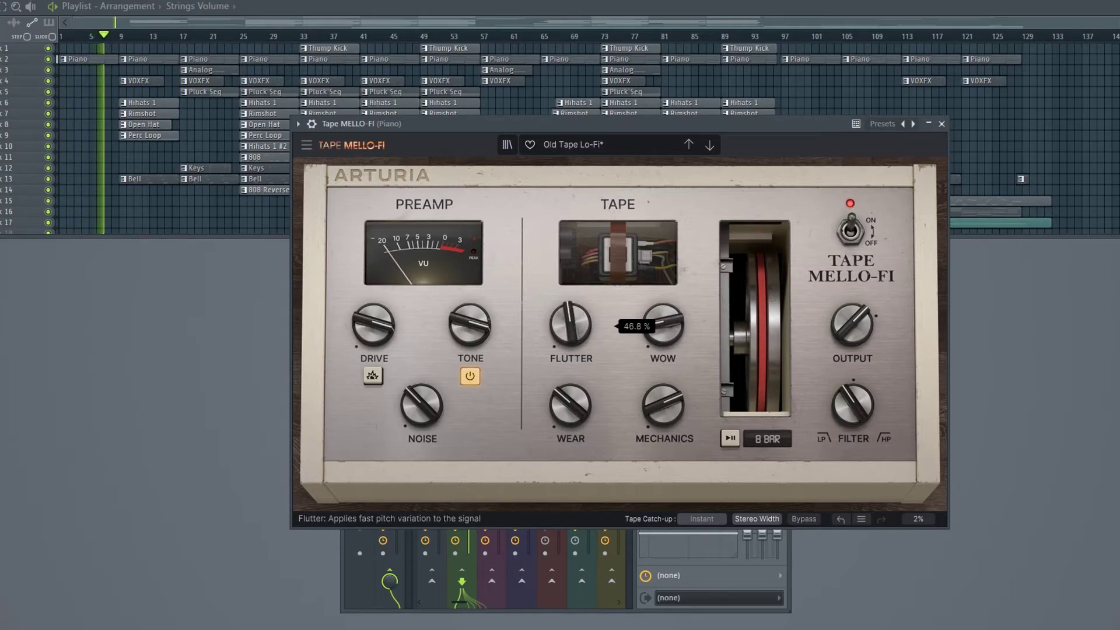
click(762, 520)
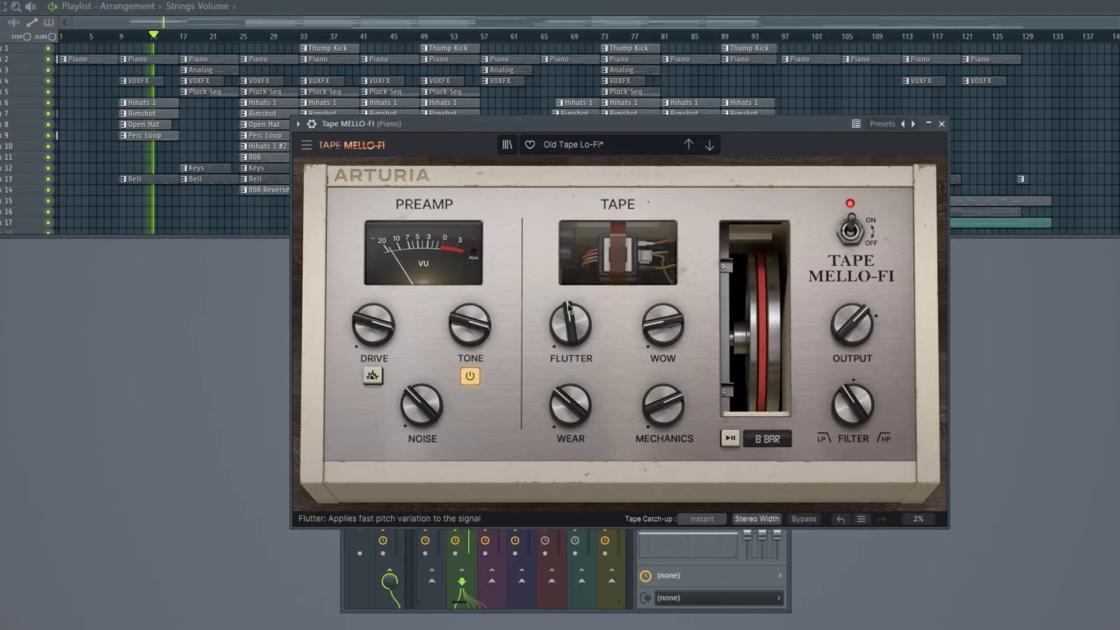
mouse_move(571, 324)
mouse_move(570, 324)
mouse_down()
mouse_move(571, 277)
mouse_move(570, 323)
mouse_up()
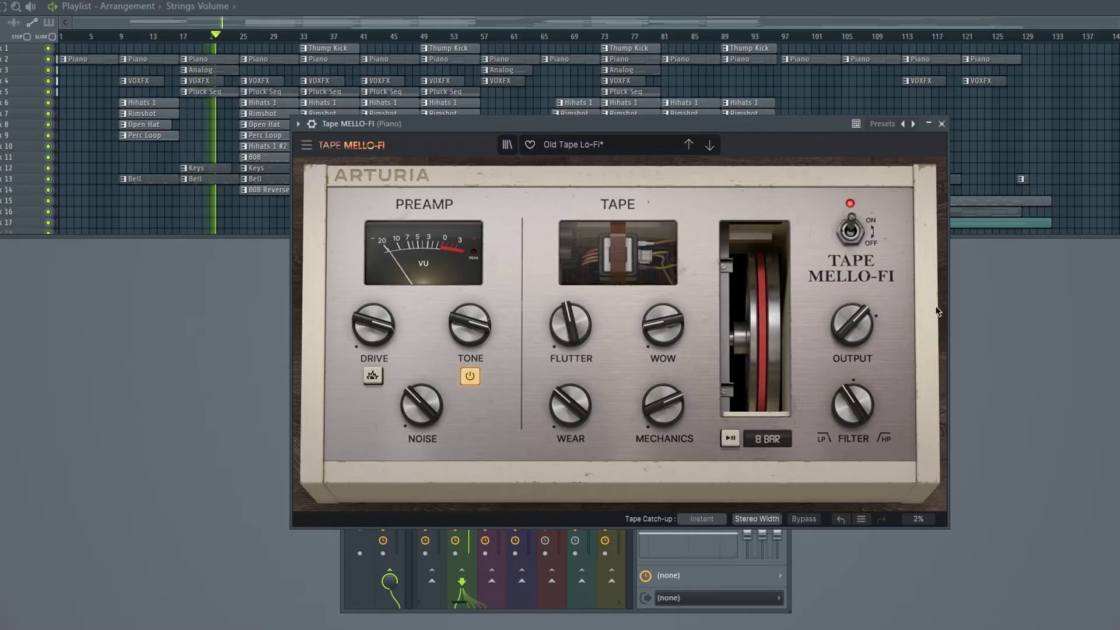
- Bypass and re-enable the Piano track's Tape MELLO-FI to compare the sound, and close it
click(853, 233)
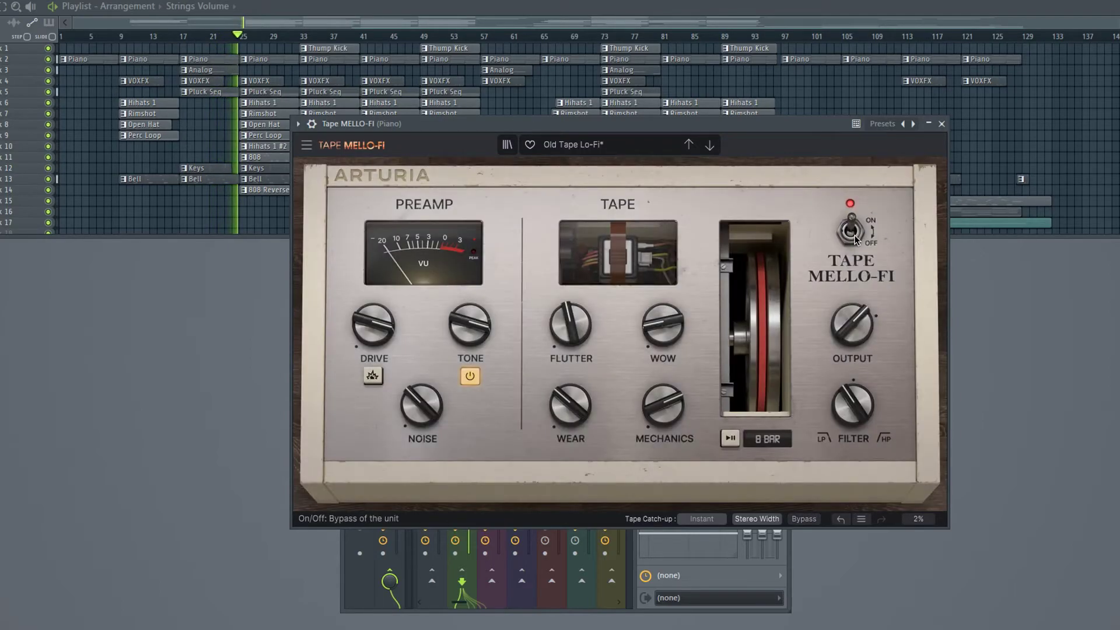
click(855, 235)
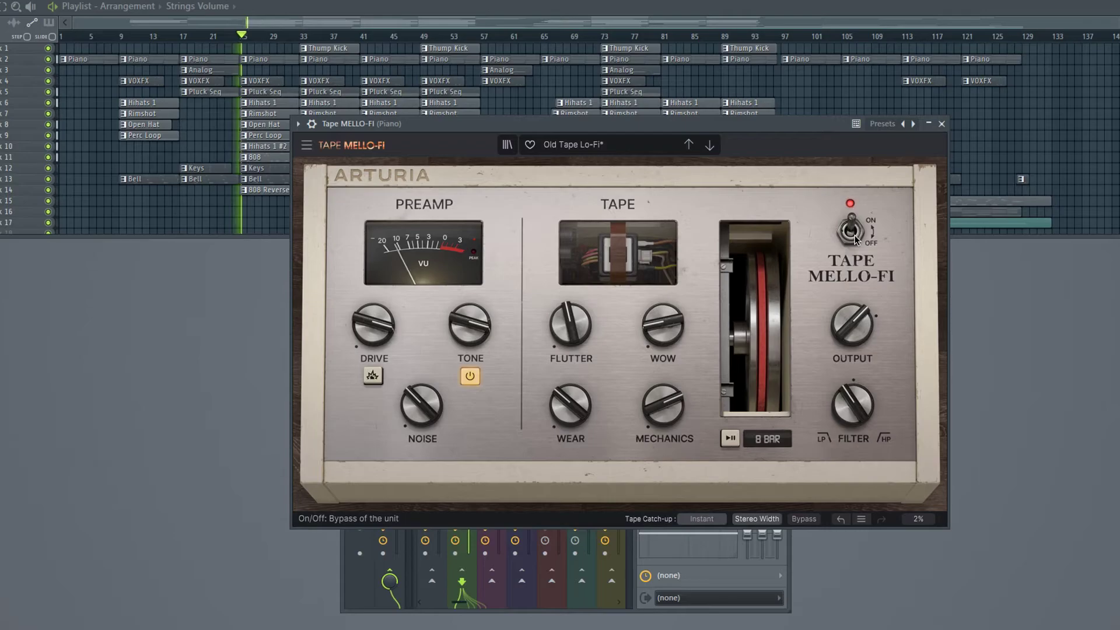
click(943, 125)
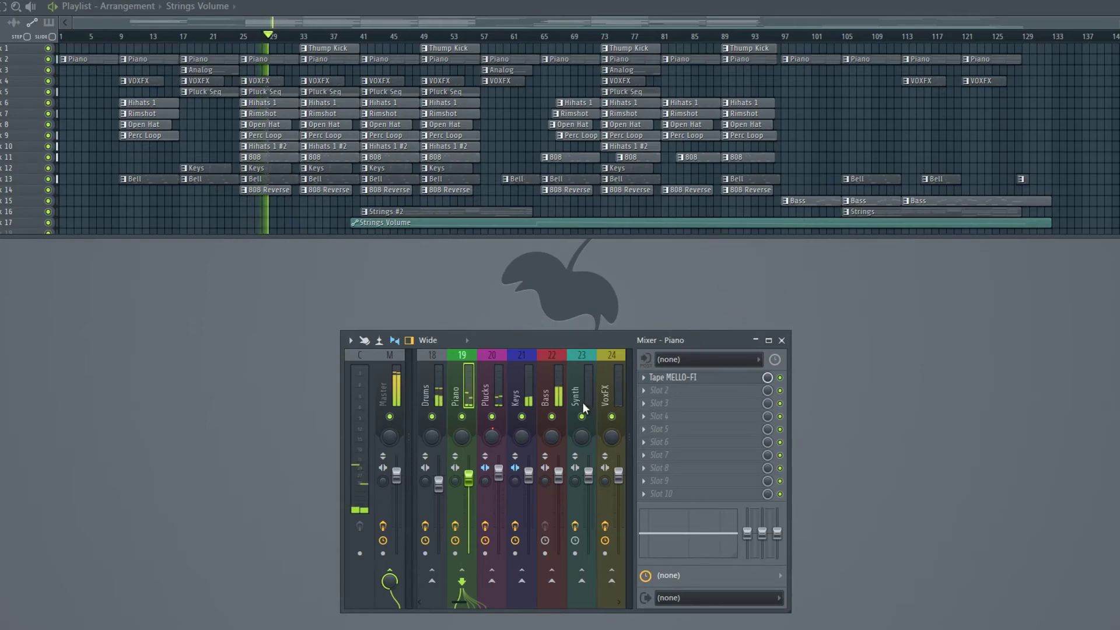
- Raise the Drums track's volume slightly and go through the Plucks, Bass and Keys mixer tracks
click(499, 398)
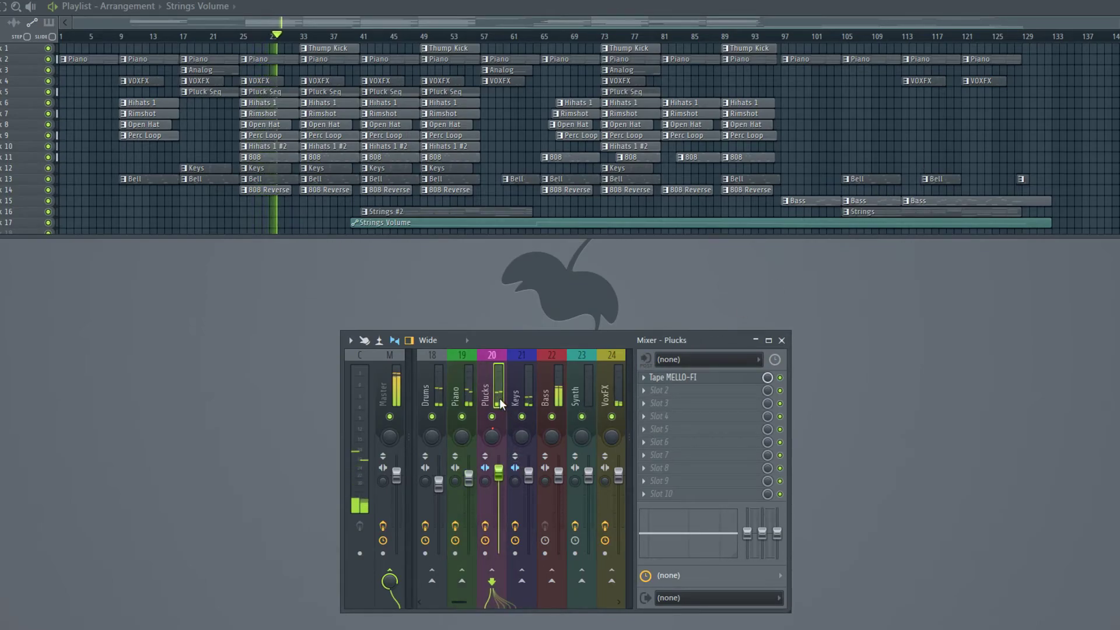
click(437, 470)
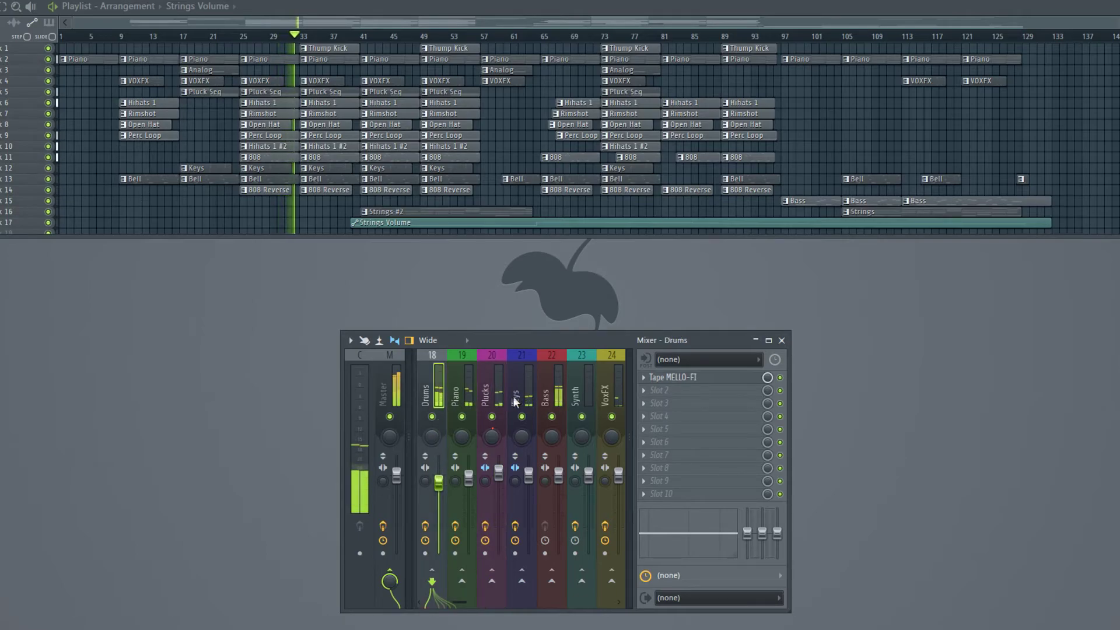
click(551, 395)
click(528, 399)
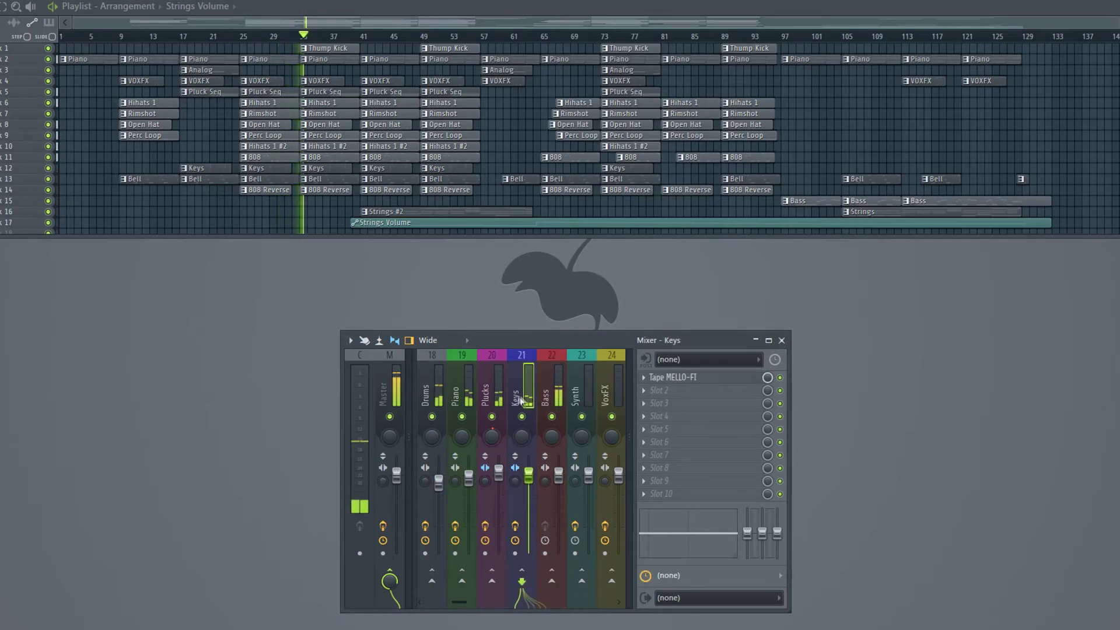
- Open the Drums track's Tape MELLO-FI, compare it bypassed and active, and close it
click(442, 395)
click(694, 378)
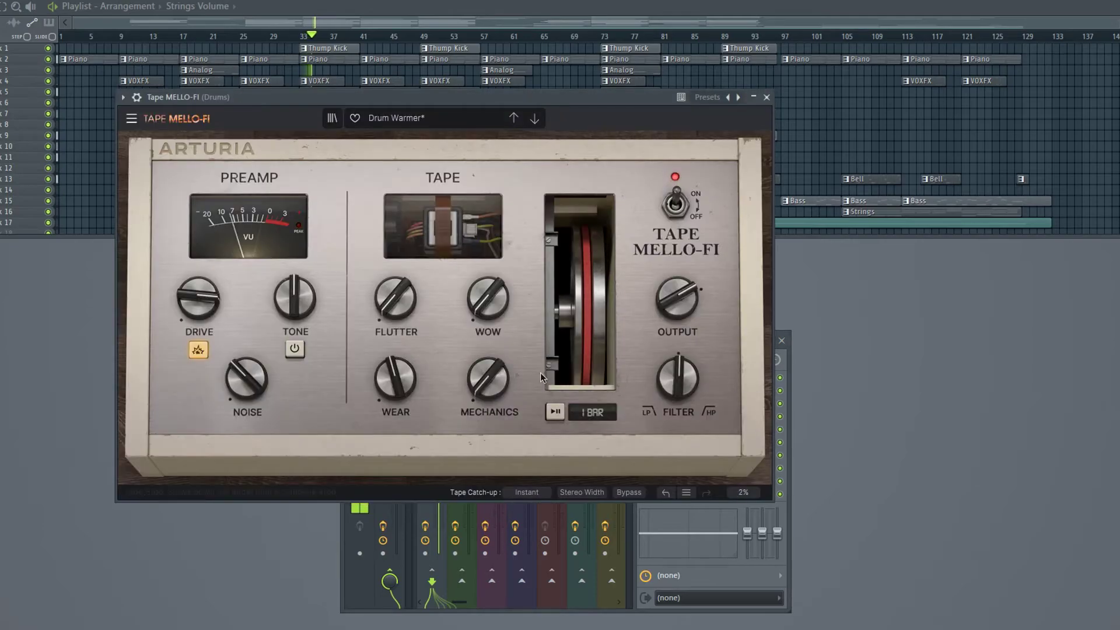
click(677, 204)
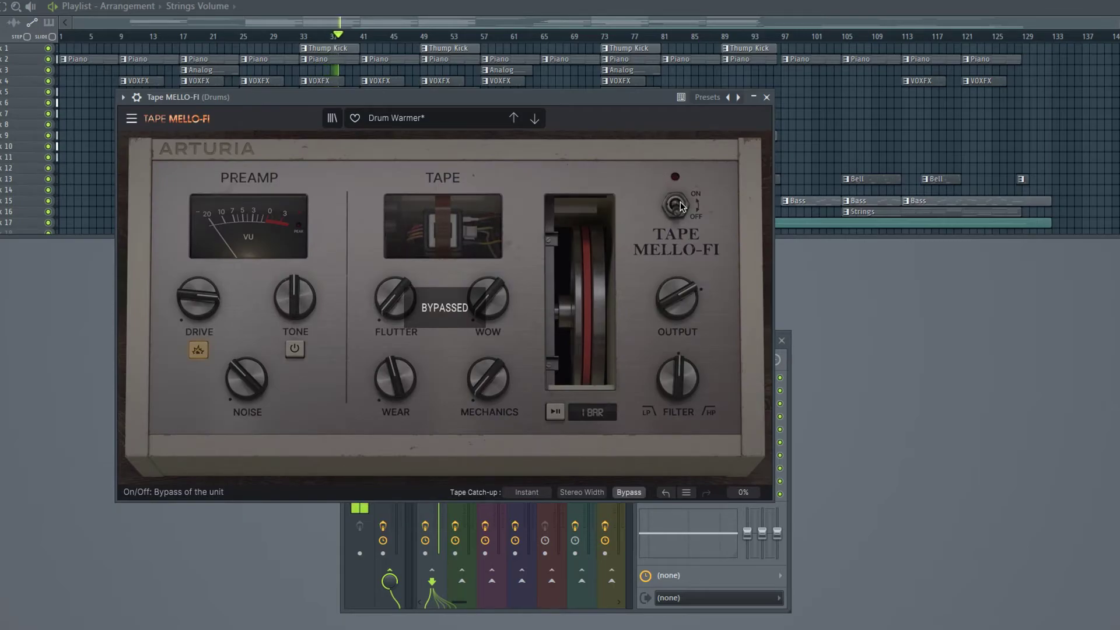
click(677, 205)
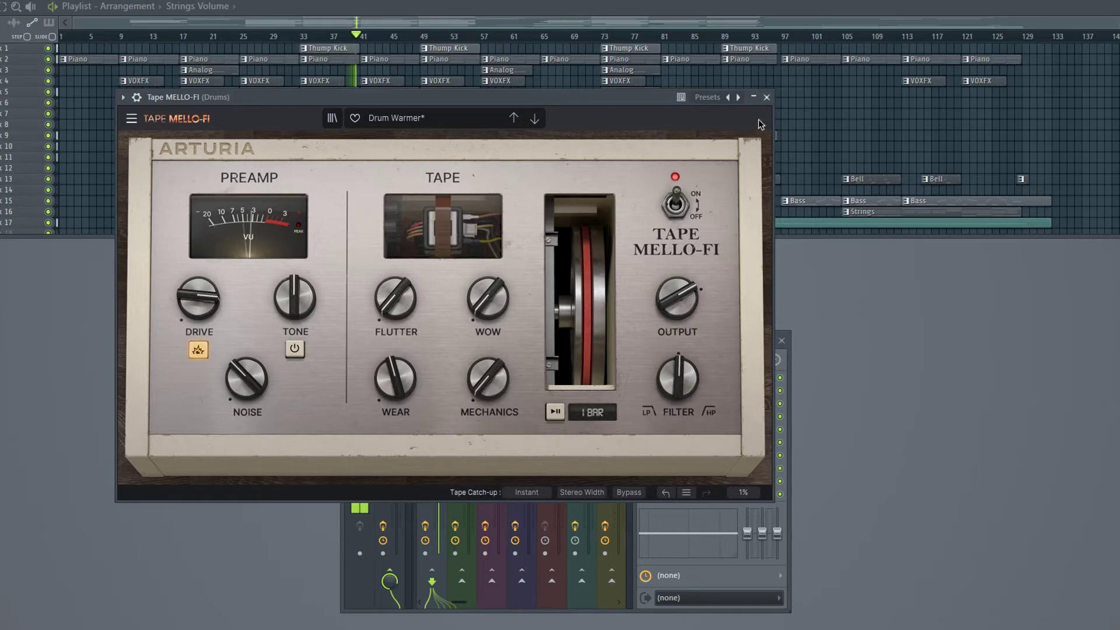
click(767, 97)
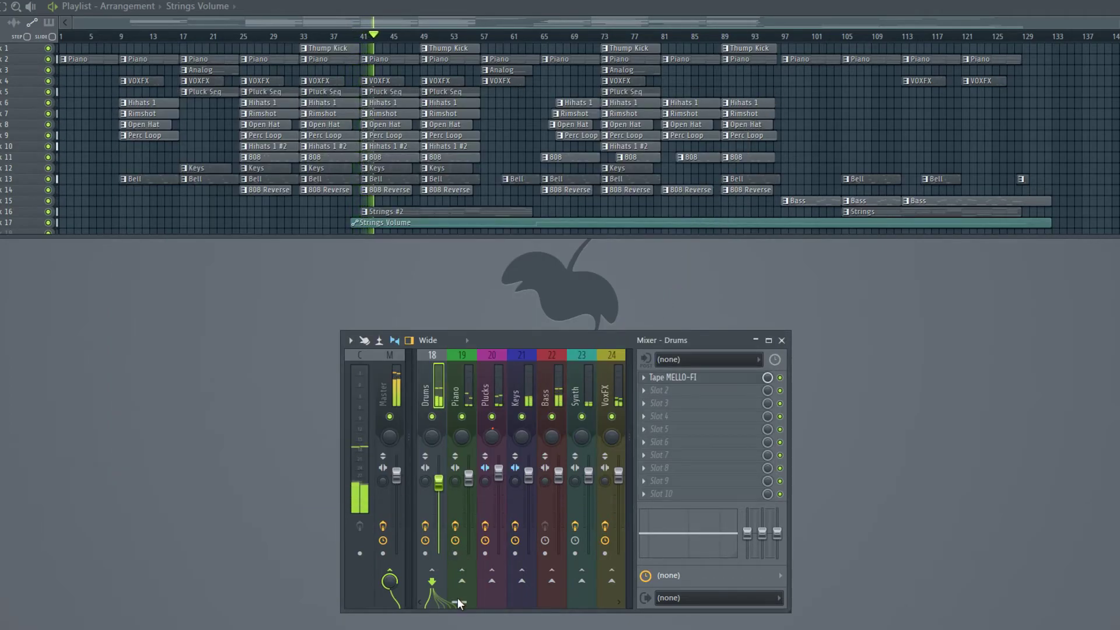
- Open the VoxFX mixer track's Tape MELLO-FI and raise its Wow amount
click(606, 389)
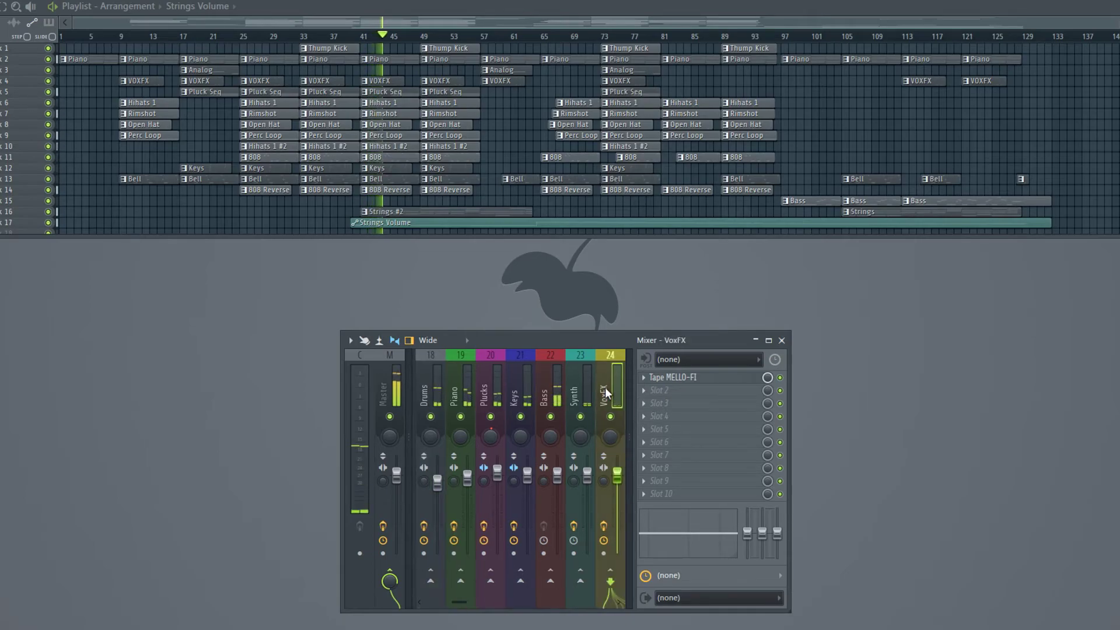
click(675, 378)
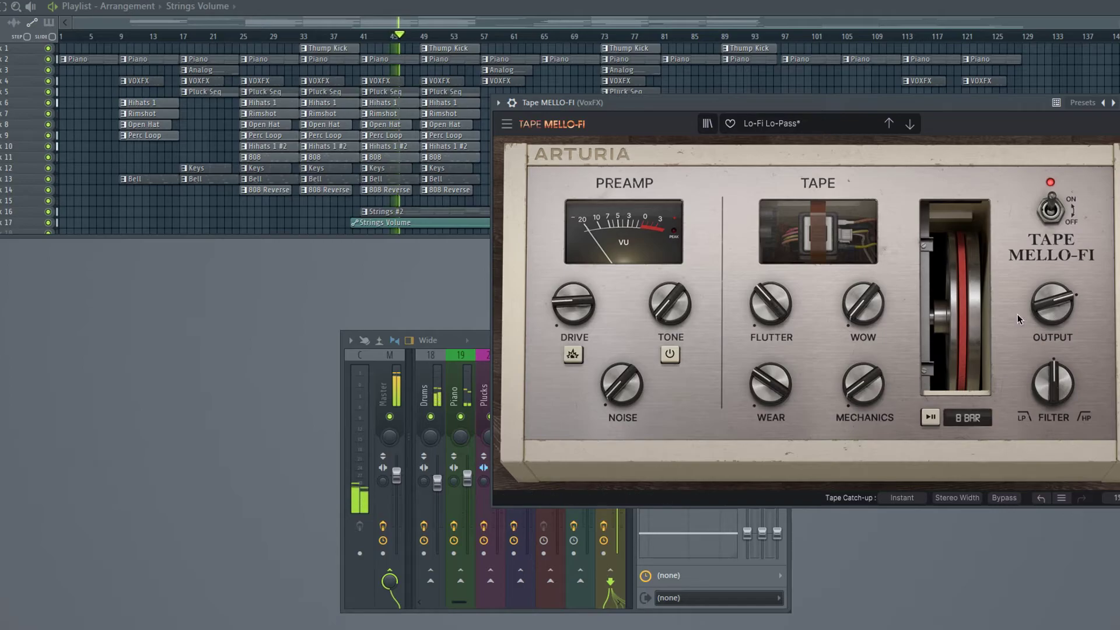
mouse_move(864, 304)
mouse_down()
mouse_move(864, 320)
mouse_move(876, 322)
mouse_up()
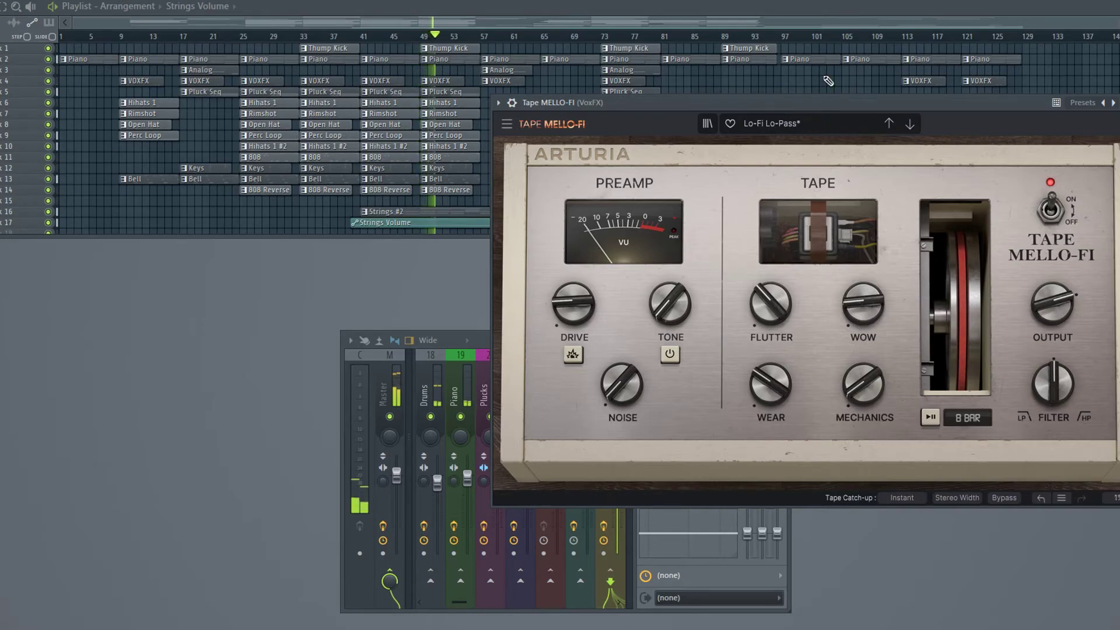
- Close the VoxFX track's Tape MELLO-FI, and open the Keys track's instance to check its settings
drag(848, 100, 527, 184)
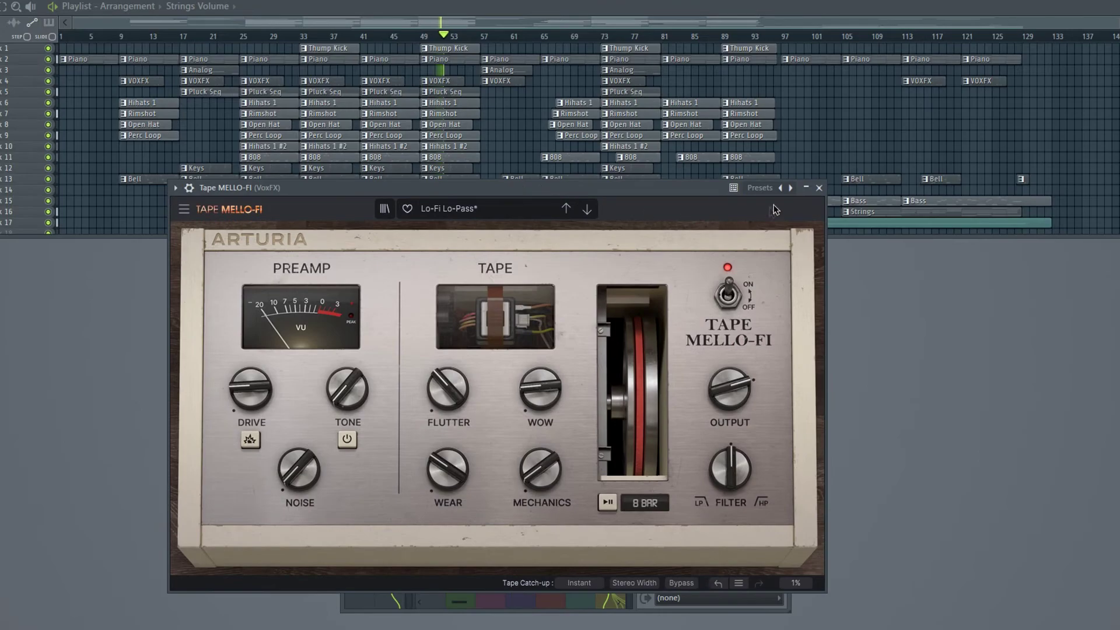
click(820, 189)
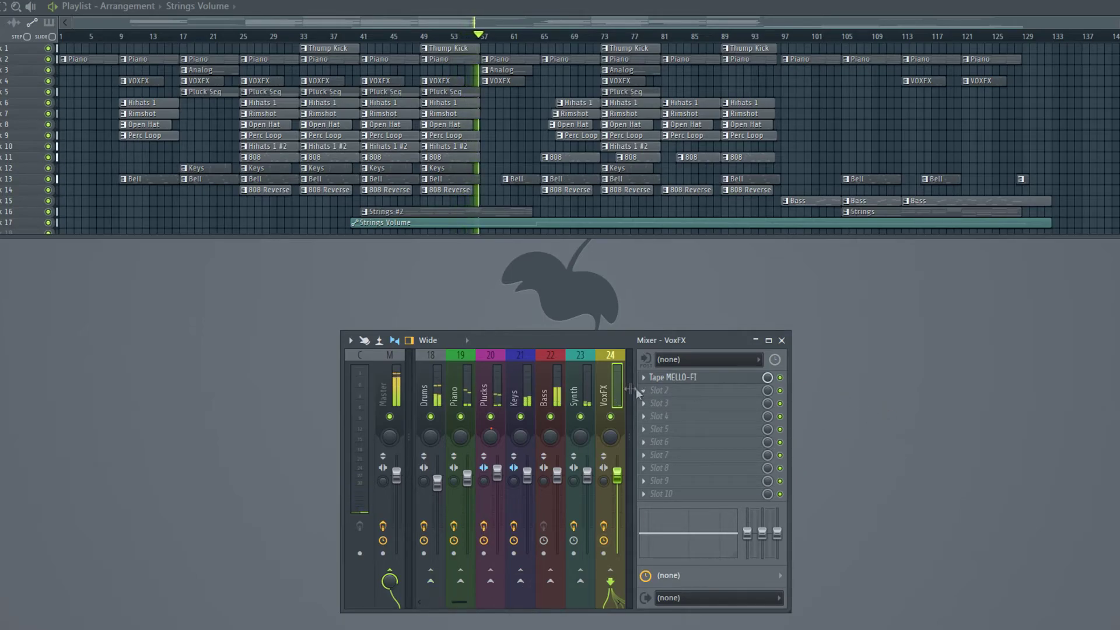
click(528, 384)
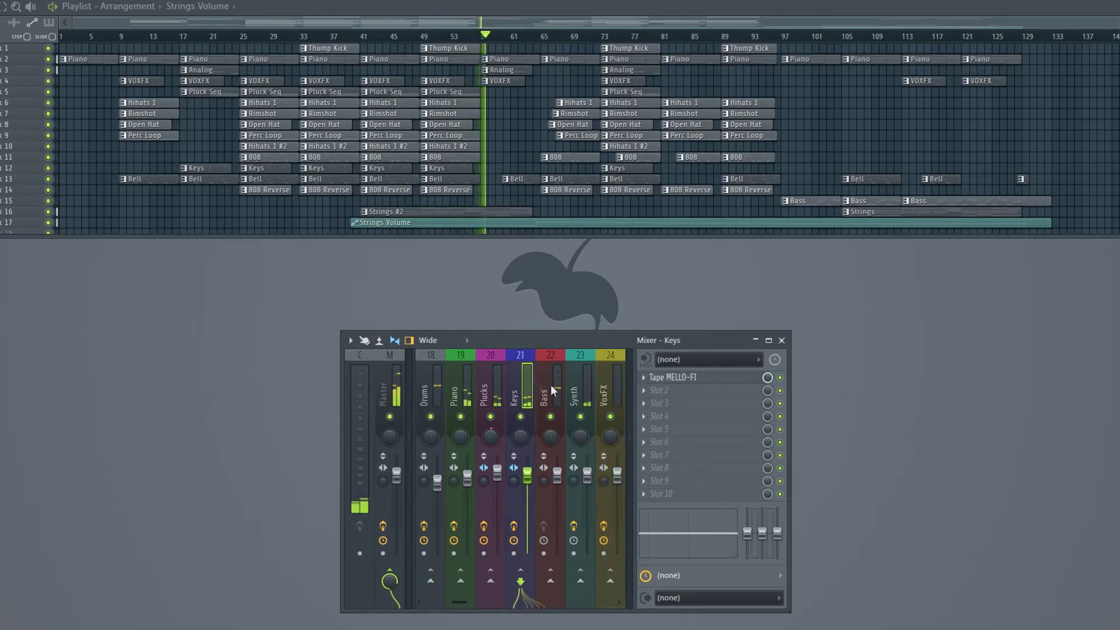
click(710, 380)
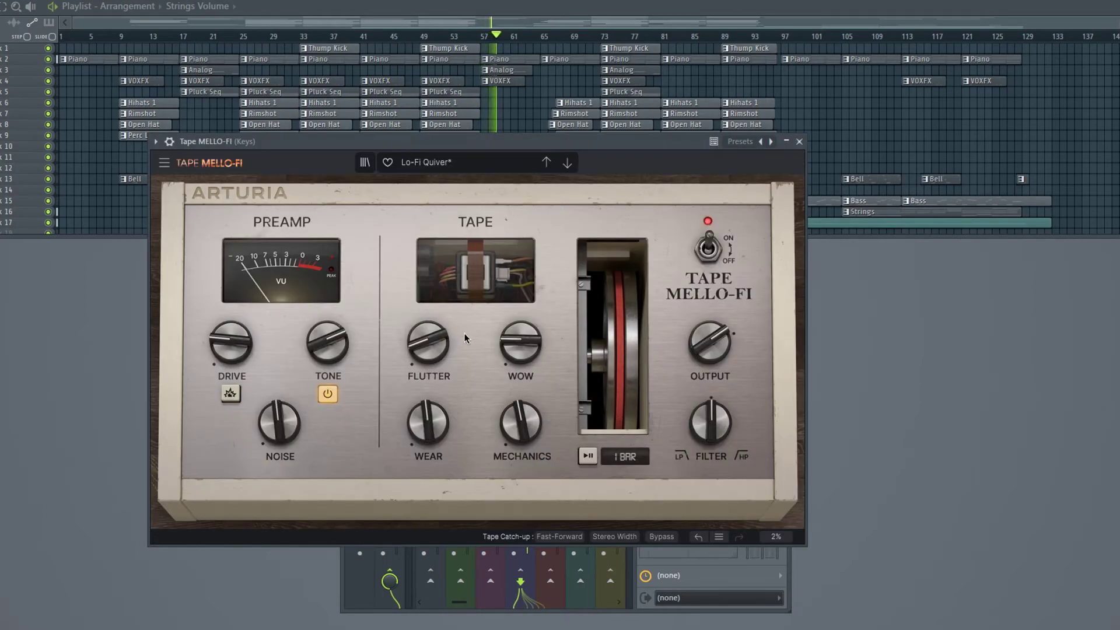
drag(488, 142, 453, 206)
click(764, 207)
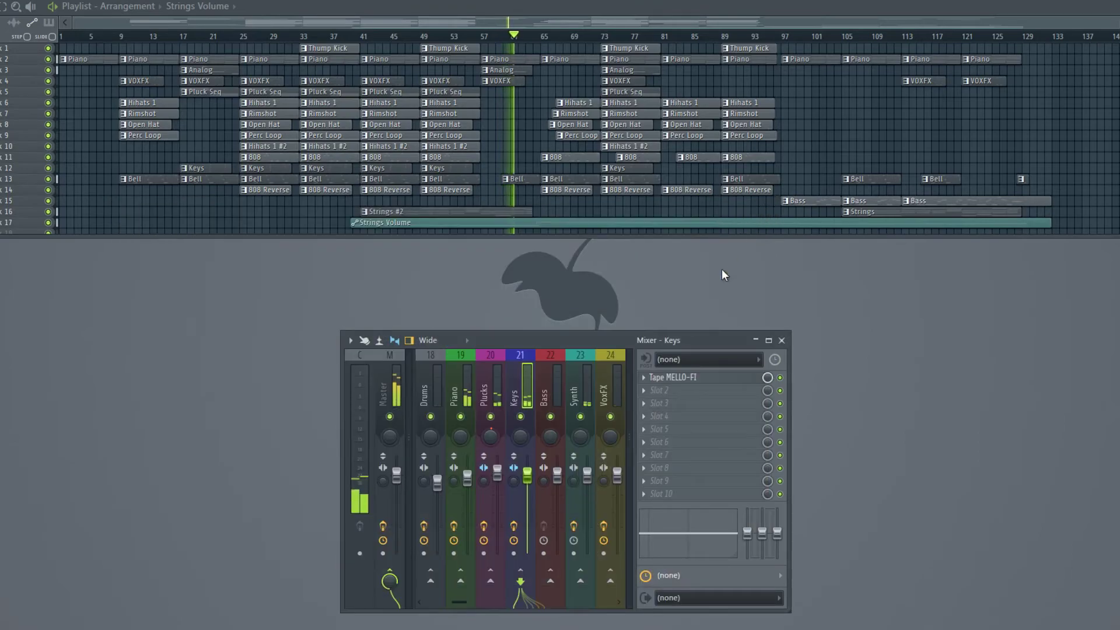
- Enable the Tape MELLO-FI on the Synth mixer track with its Output at 0.00 dB, and close it
click(692, 382)
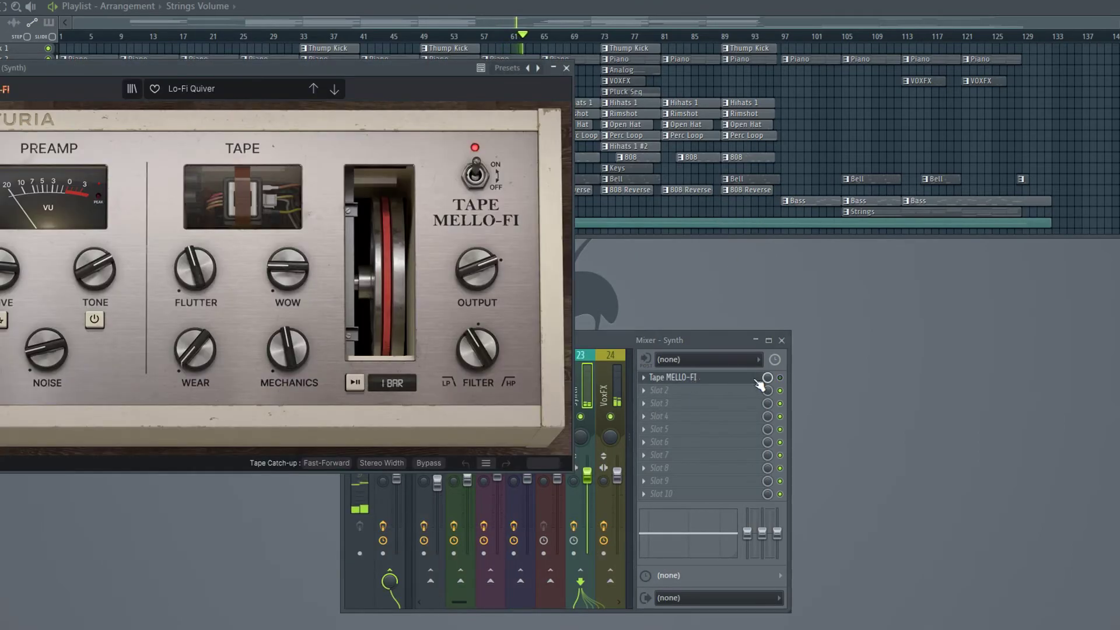
click(785, 382)
mouse_move(477, 269)
mouse_down()
mouse_move(477, 257)
mouse_move(477, 273)
mouse_up()
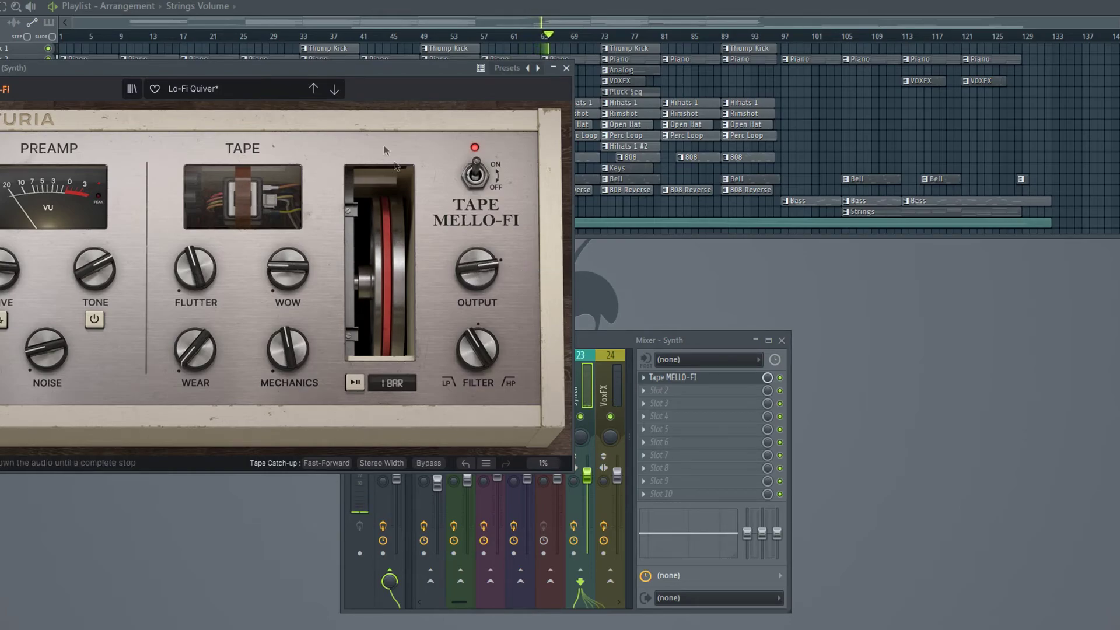
drag(369, 87, 591, 161)
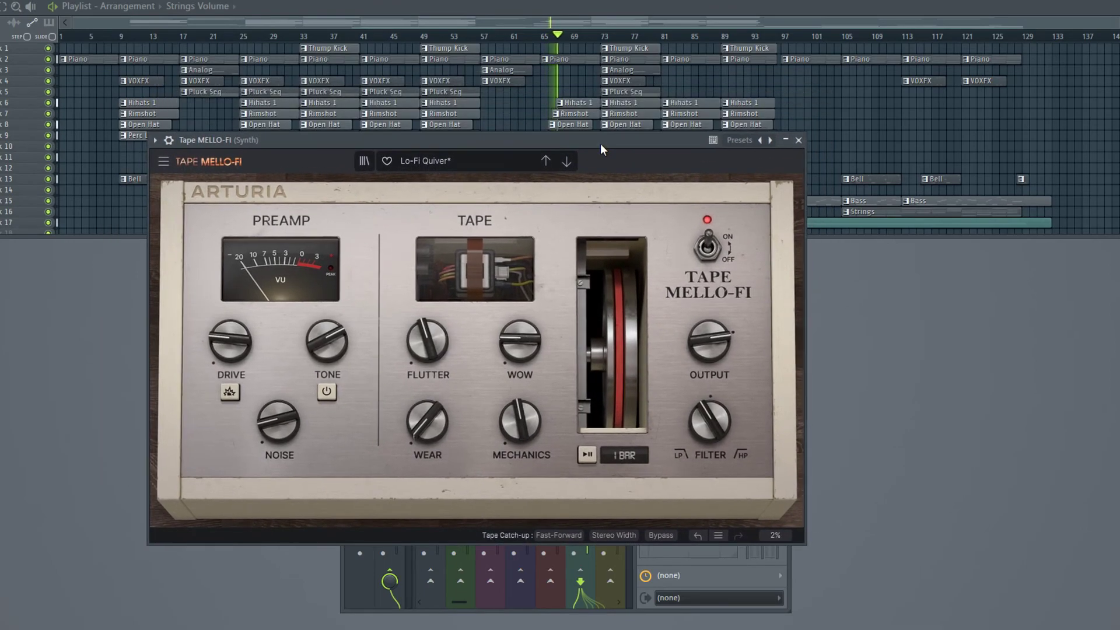
mouse_move(709, 341)
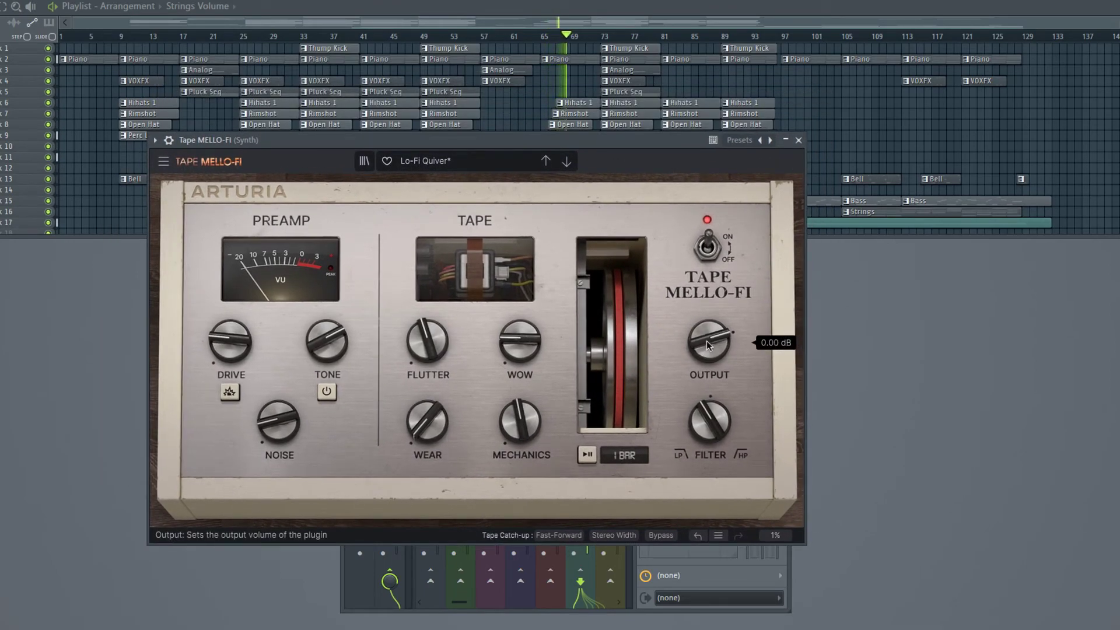
click(800, 140)
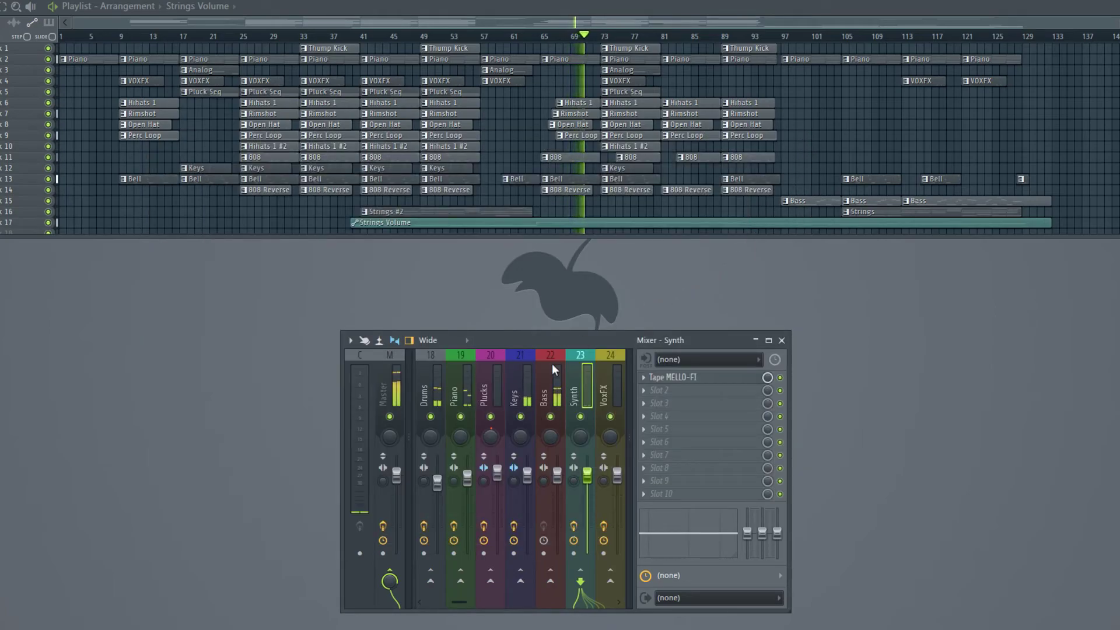
- Raise the Wow amount in the Keys track's Tape MELLO-FI, and close it
click(522, 385)
click(682, 377)
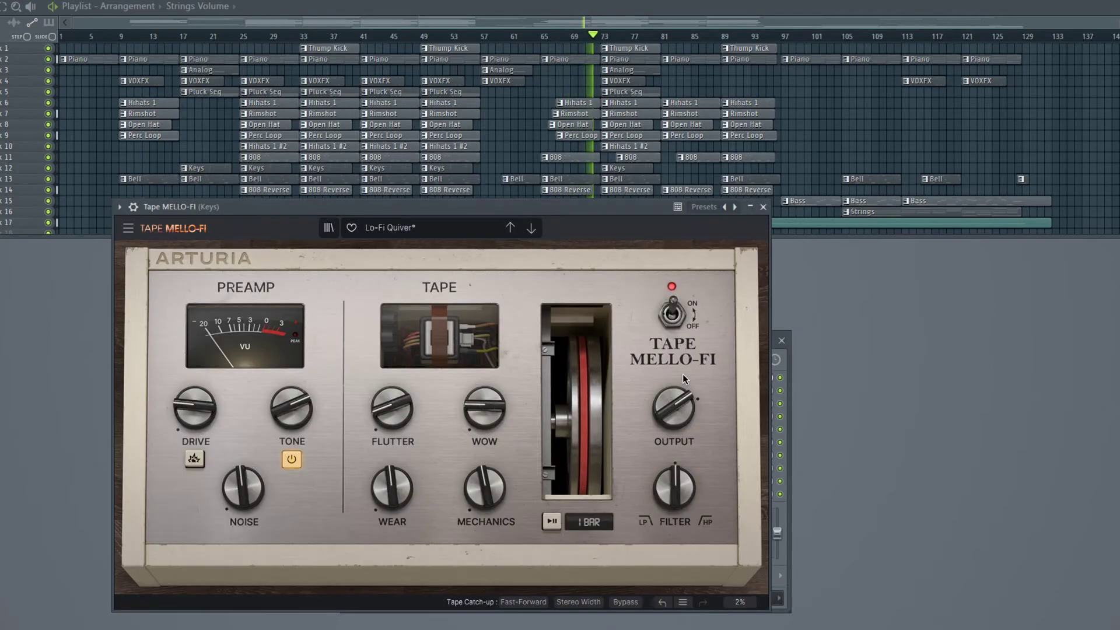
drag(484, 409, 484, 390)
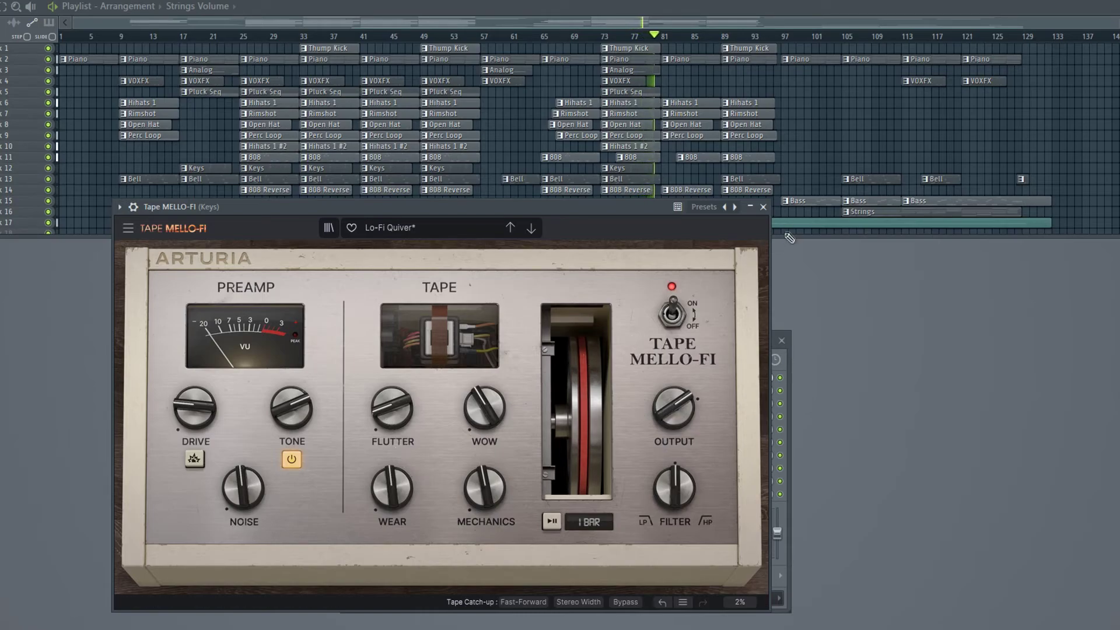
click(765, 207)
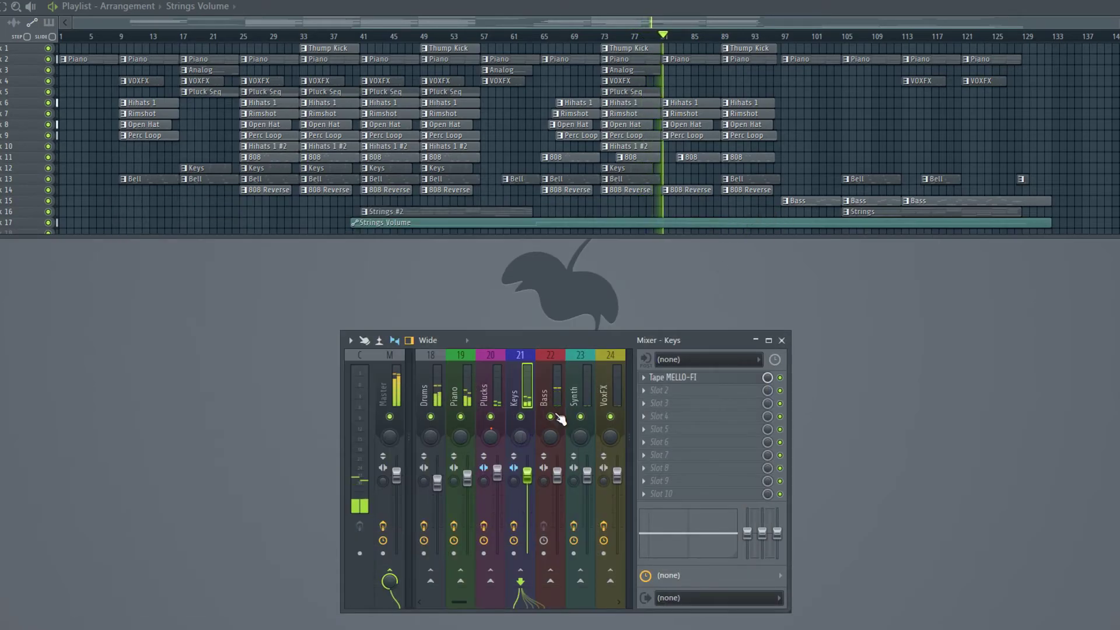
- Open the Synth track's Tape MELLO-FI and reset its Flutter, Wow, Mechanics, Noise and Drive knobs
drag(456, 24, 567, 36)
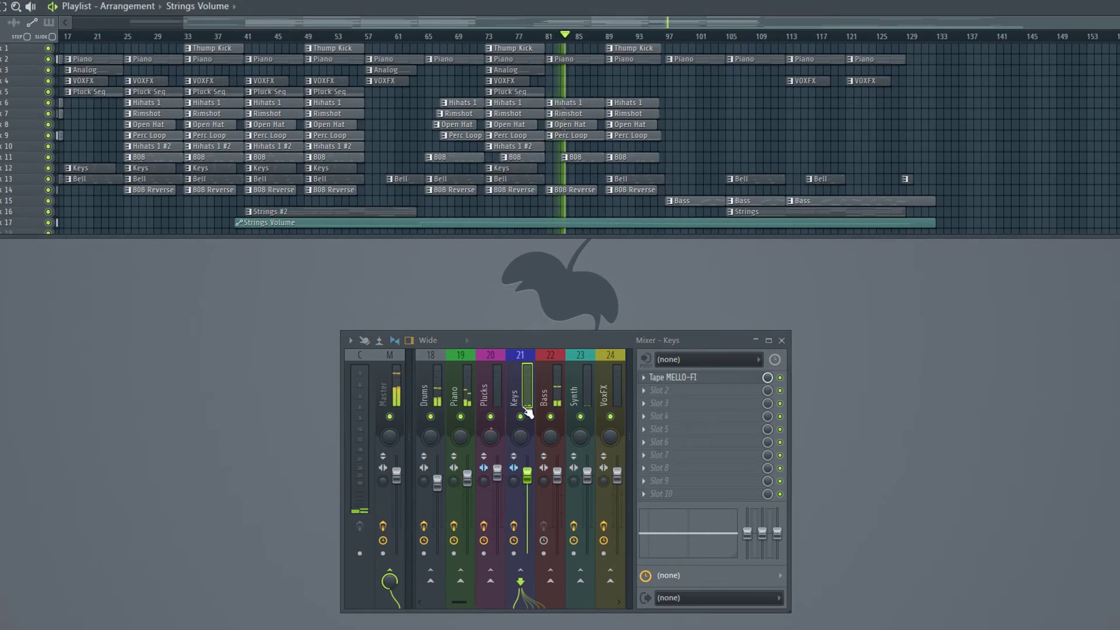
click(460, 474)
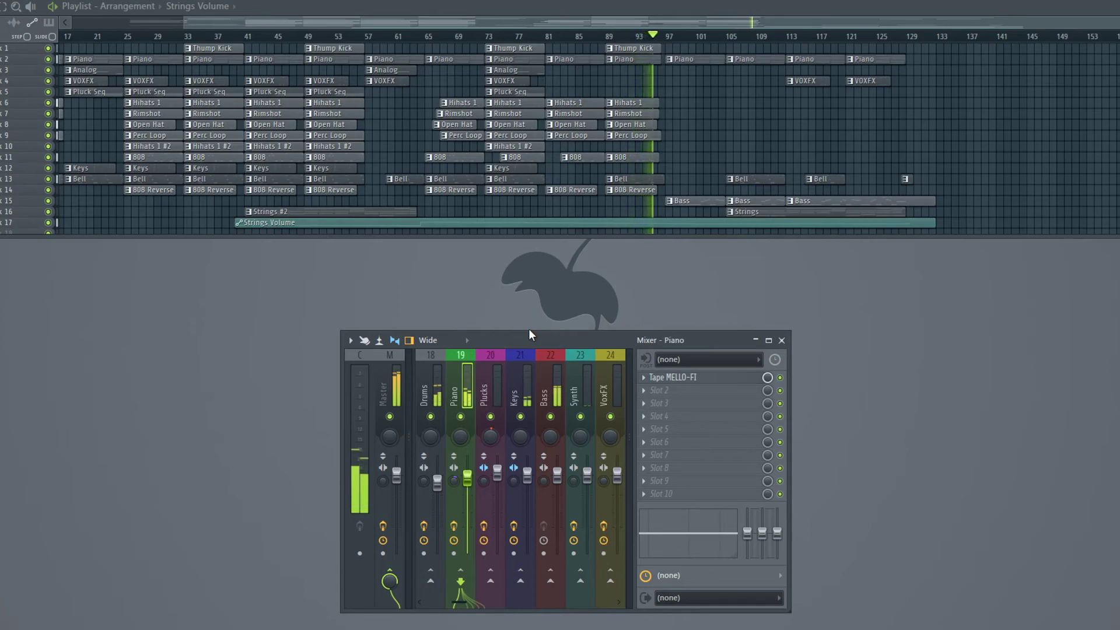
click(584, 372)
click(693, 378)
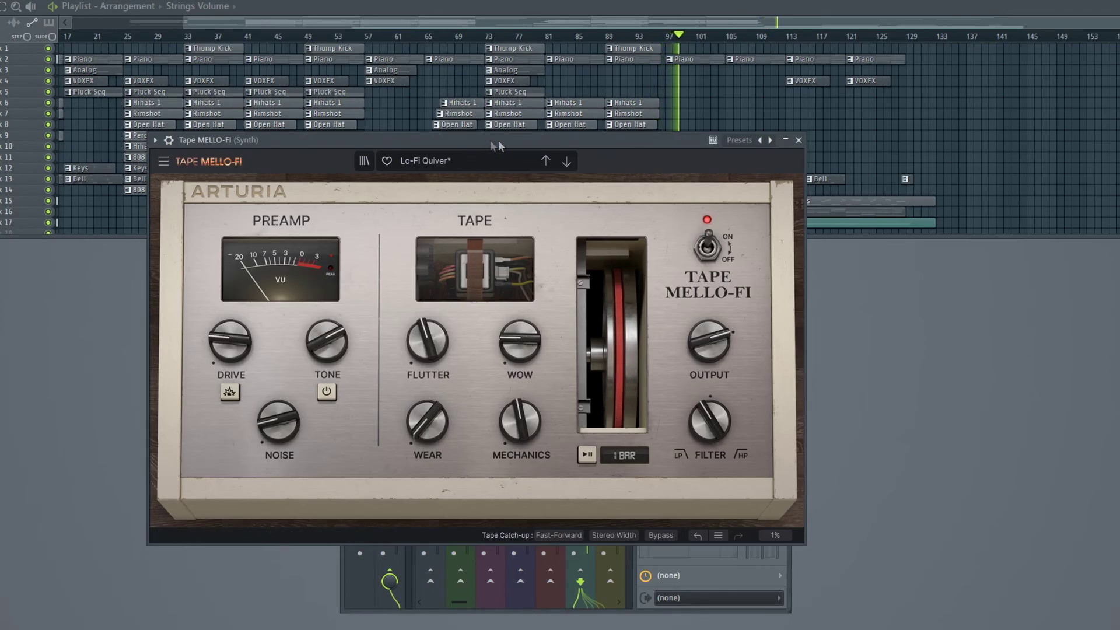
drag(490, 140, 630, 140)
double_click(567, 340)
double_click(660, 340)
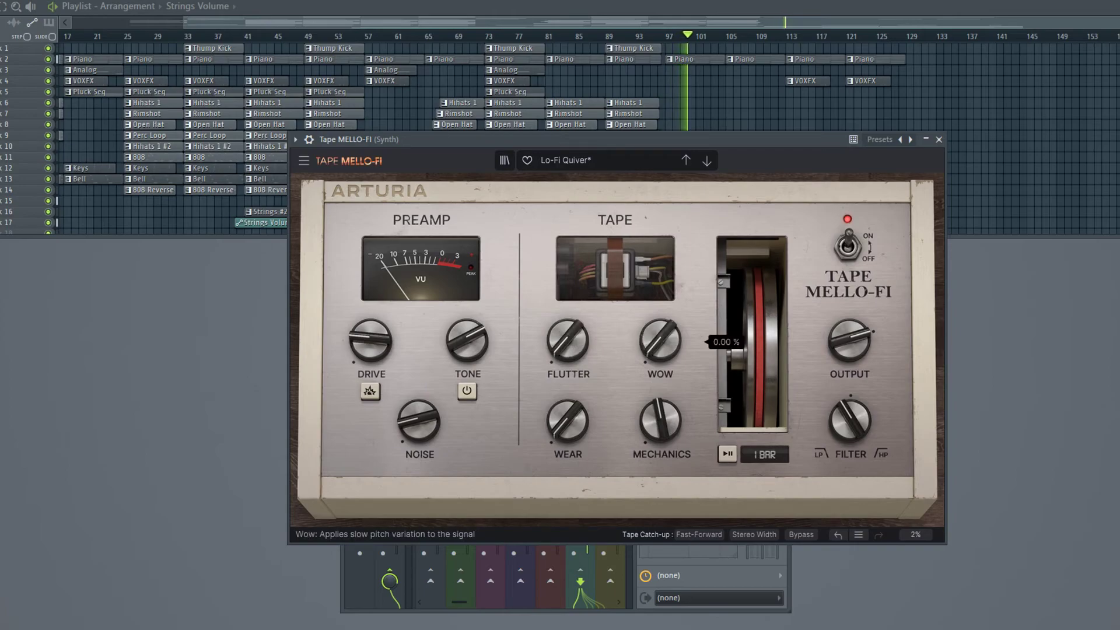
double_click(658, 418)
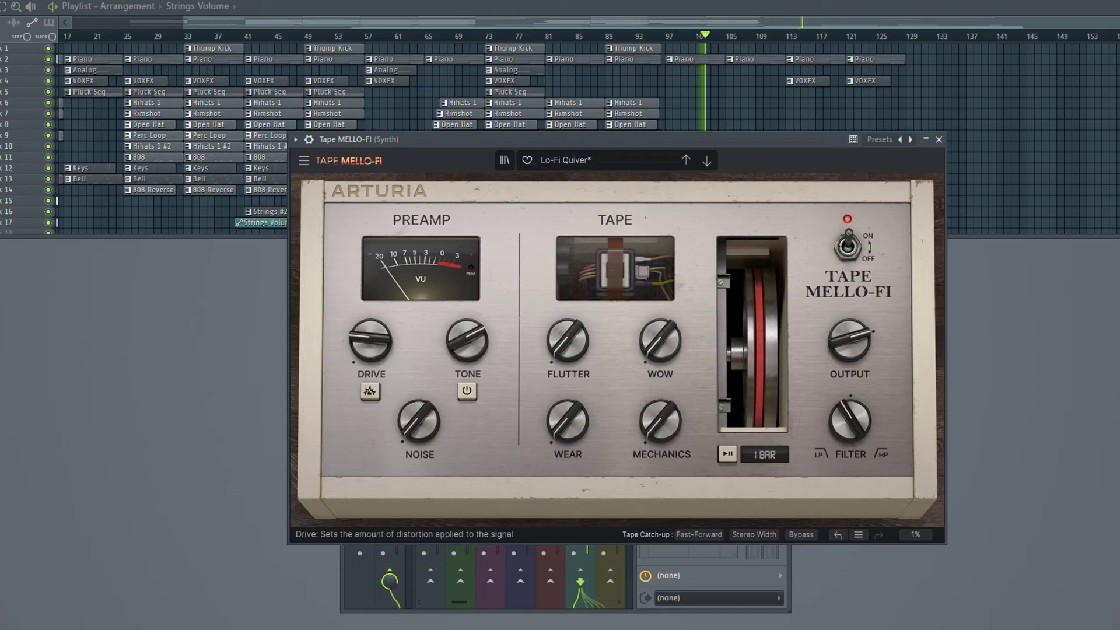
drag(587, 139, 254, 146)
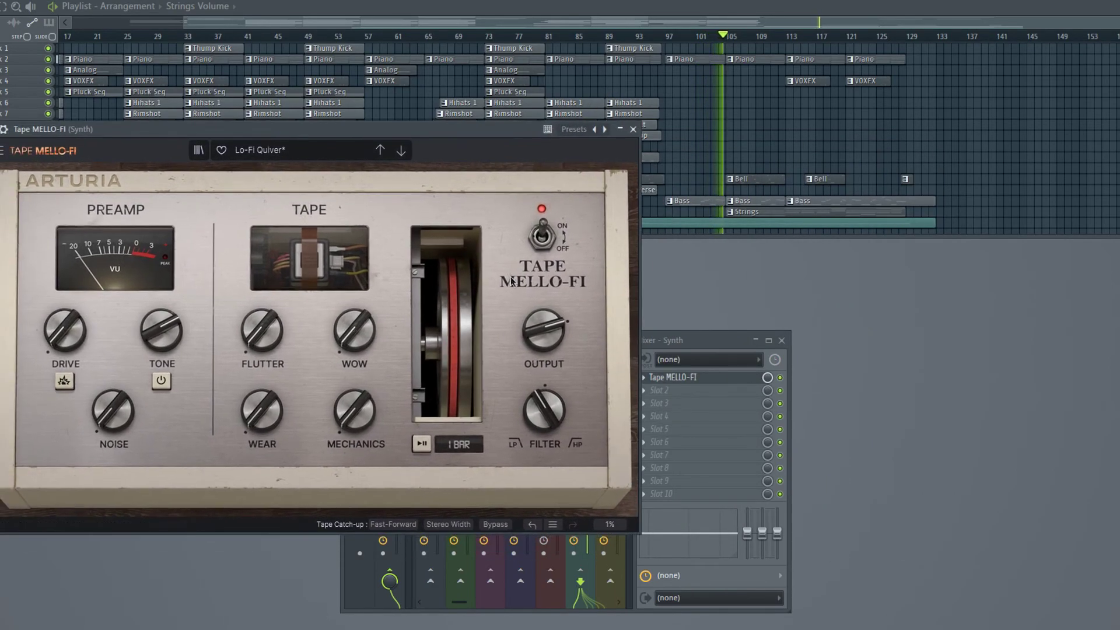
- Raise Flutter, Wear, Mechanics and Drive in the Synth track's Tape MELLO-FI, and fine-tune its Output
drag(534, 345, 534, 337)
drag(280, 349, 280, 362)
drag(262, 408, 262, 405)
drag(355, 412, 355, 390)
mouse_move(544, 332)
mouse_down()
mouse_move(543, 318)
mouse_move(544, 328)
mouse_up()
drag(263, 334, 262, 331)
drag(263, 411, 263, 407)
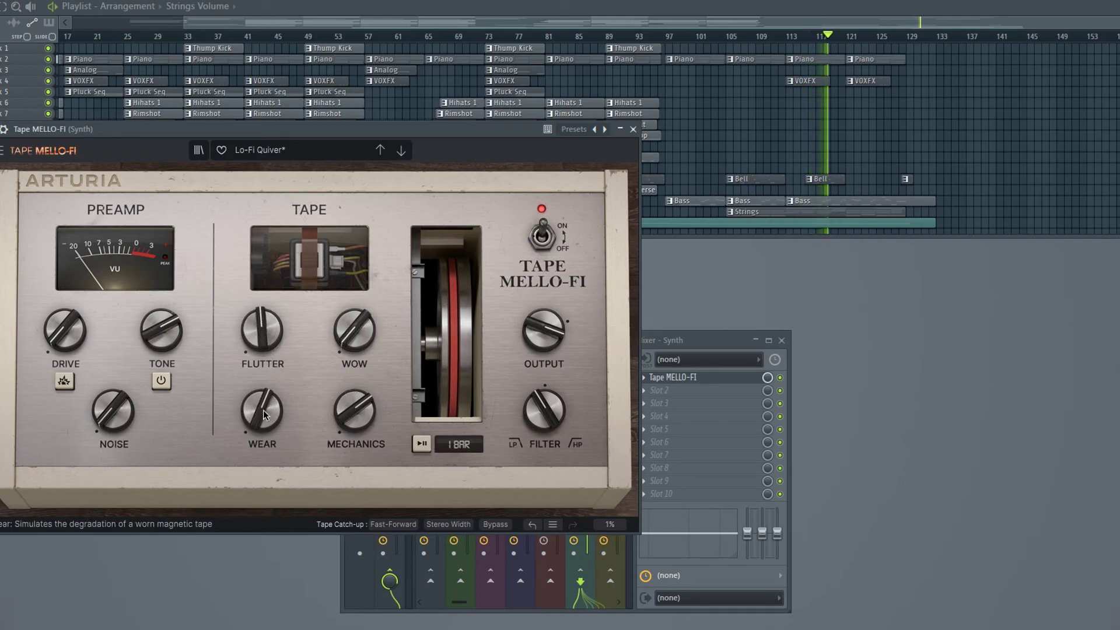
drag(70, 341, 70, 340)
drag(544, 330, 541, 338)
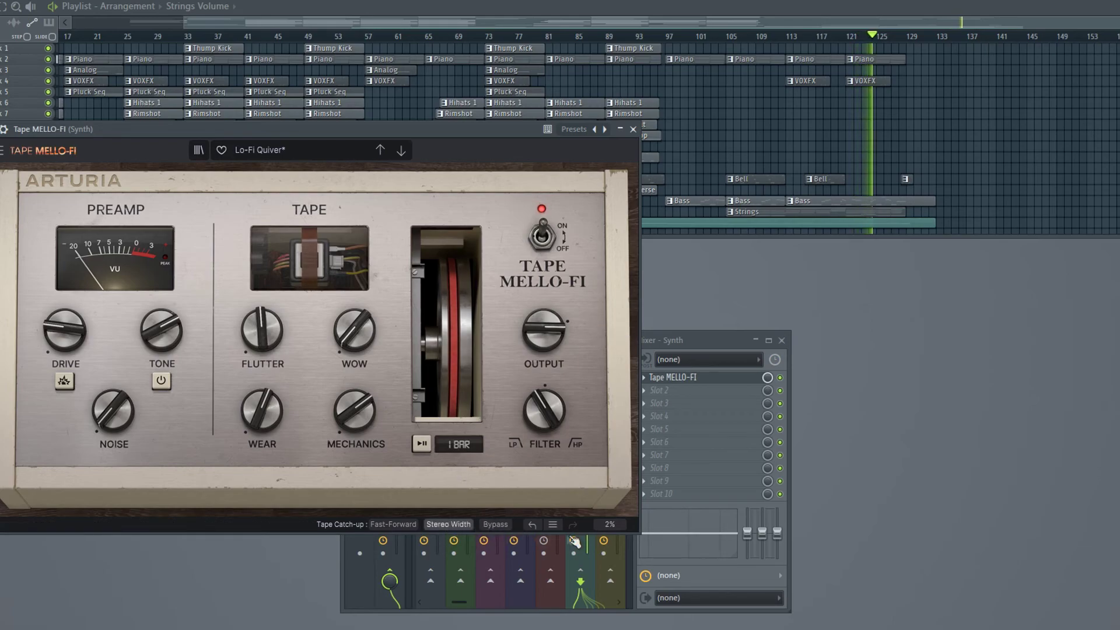
- Turn on Stereo Width and set the Filter to its centre position in the Synth track's Tape MELLO-FI
click(449, 524)
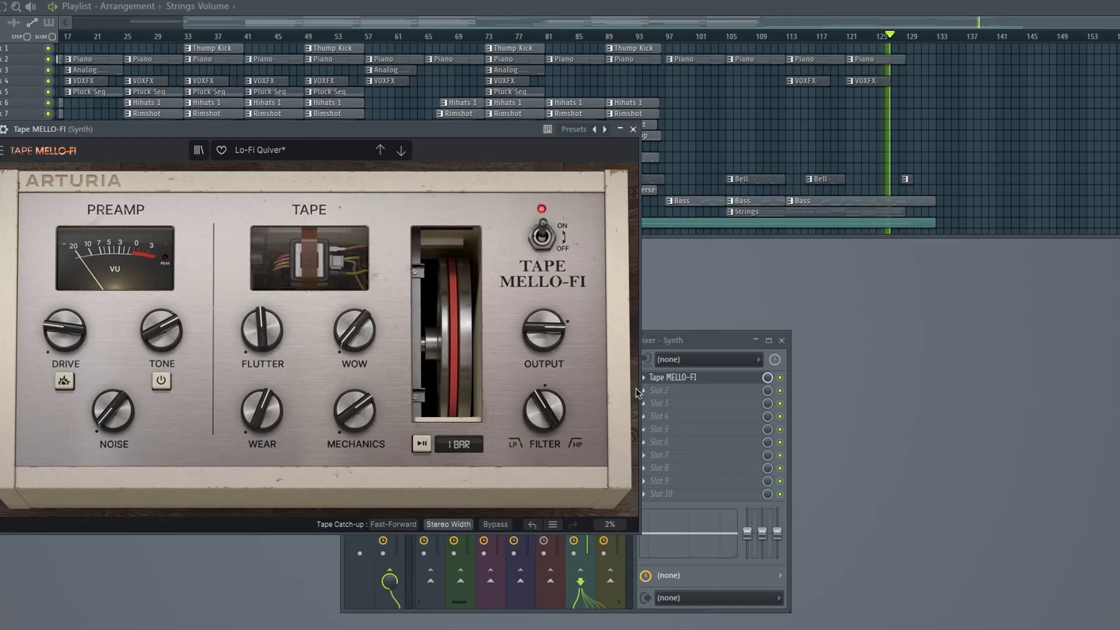
drag(452, 131, 598, 135)
drag(689, 414, 688, 395)
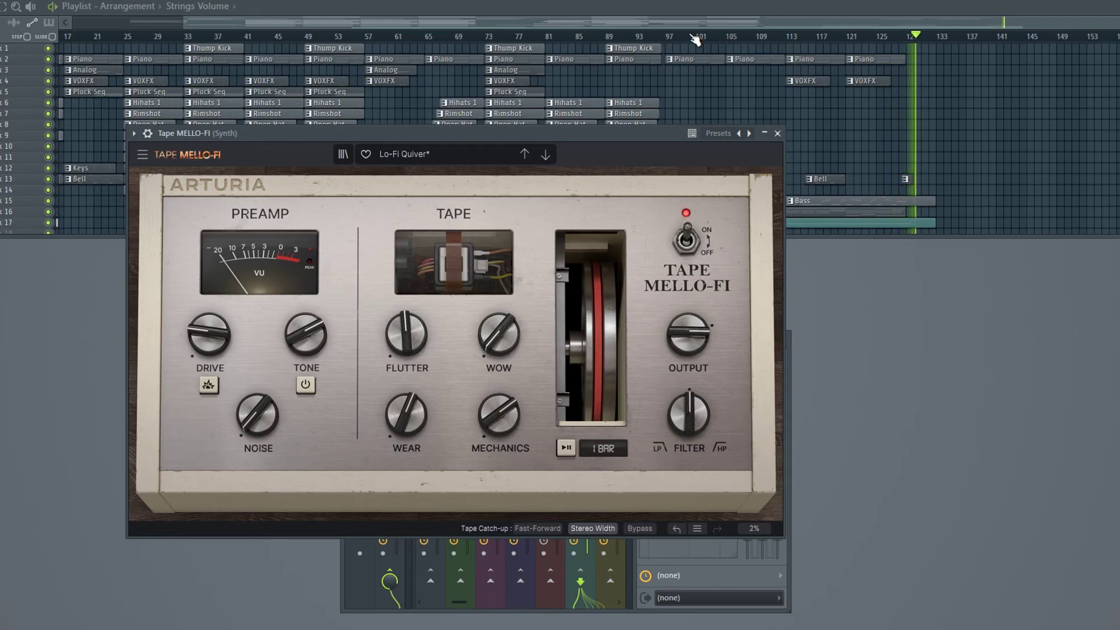
- Replay the song's ending while raising the Synth effect's Mechanics to -31.8 dB and fine-tuning Wear, Filter and Output, and close the effect
click(669, 37)
click(718, 38)
mouse_move(499, 415)
mouse_down()
mouse_move(499, 461)
mouse_move(499, 395)
mouse_up()
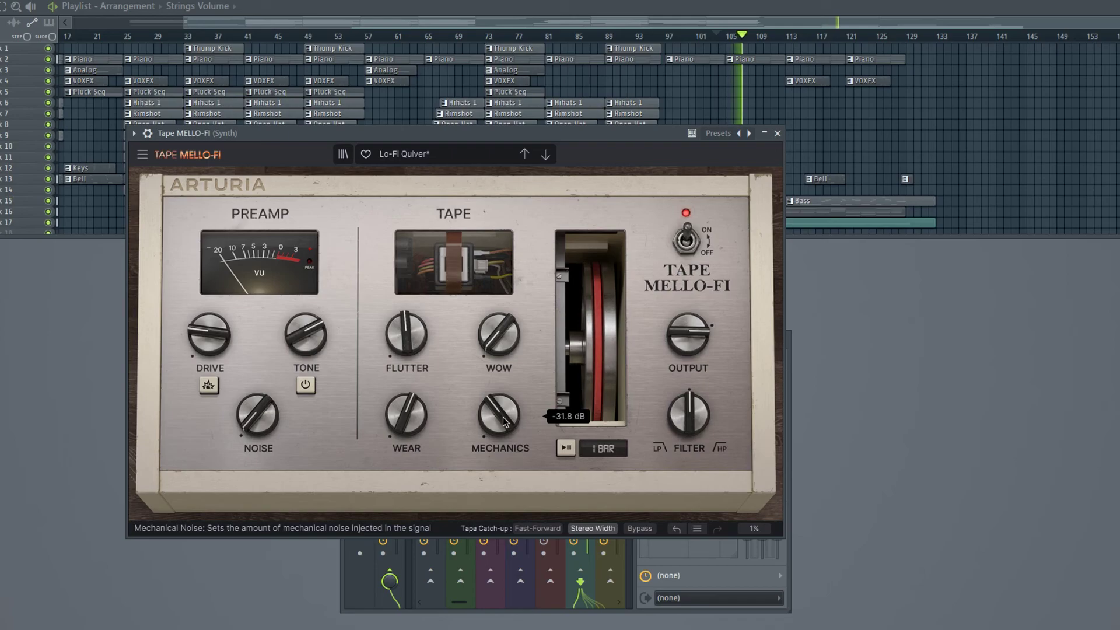
drag(407, 415, 407, 443)
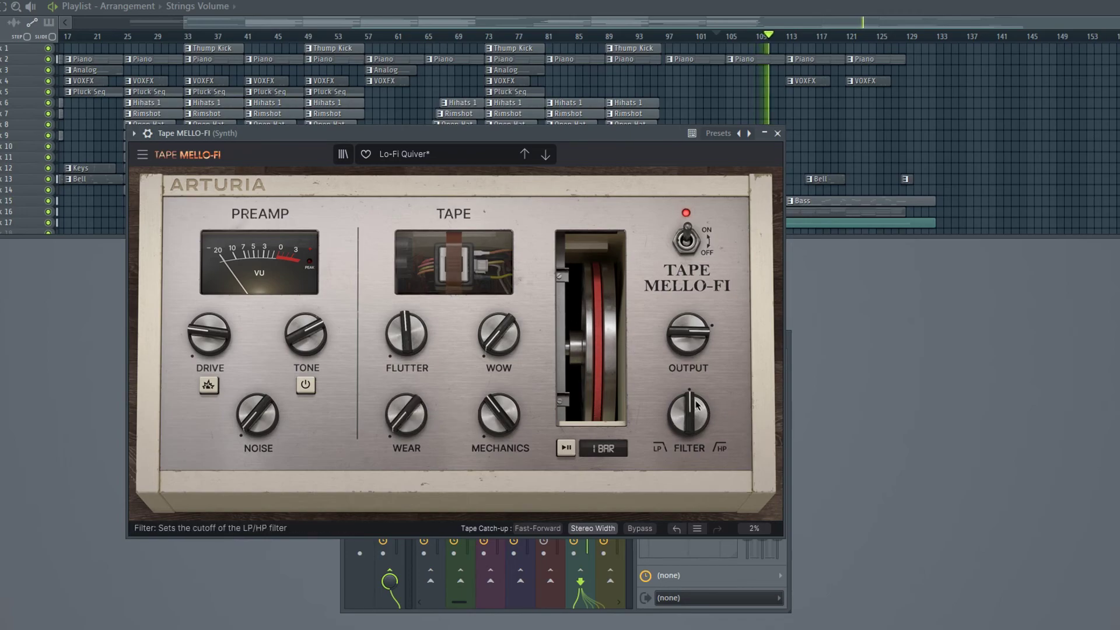
drag(688, 414, 688, 412)
mouse_move(407, 414)
mouse_down()
mouse_move(407, 428)
mouse_move(406, 410)
mouse_up()
drag(688, 334, 688, 332)
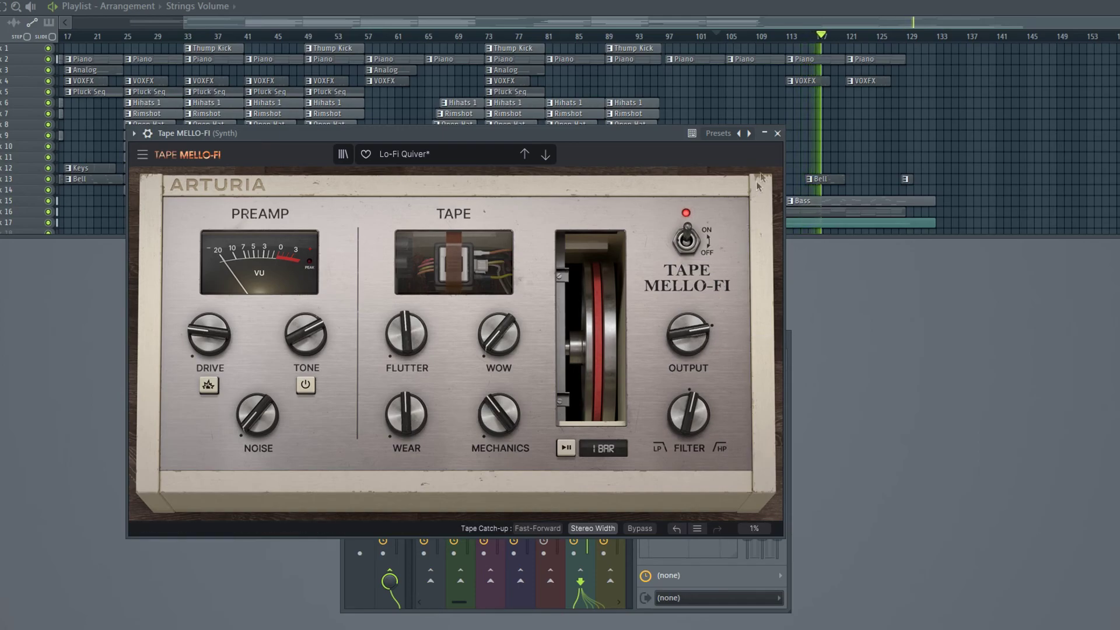
click(777, 133)
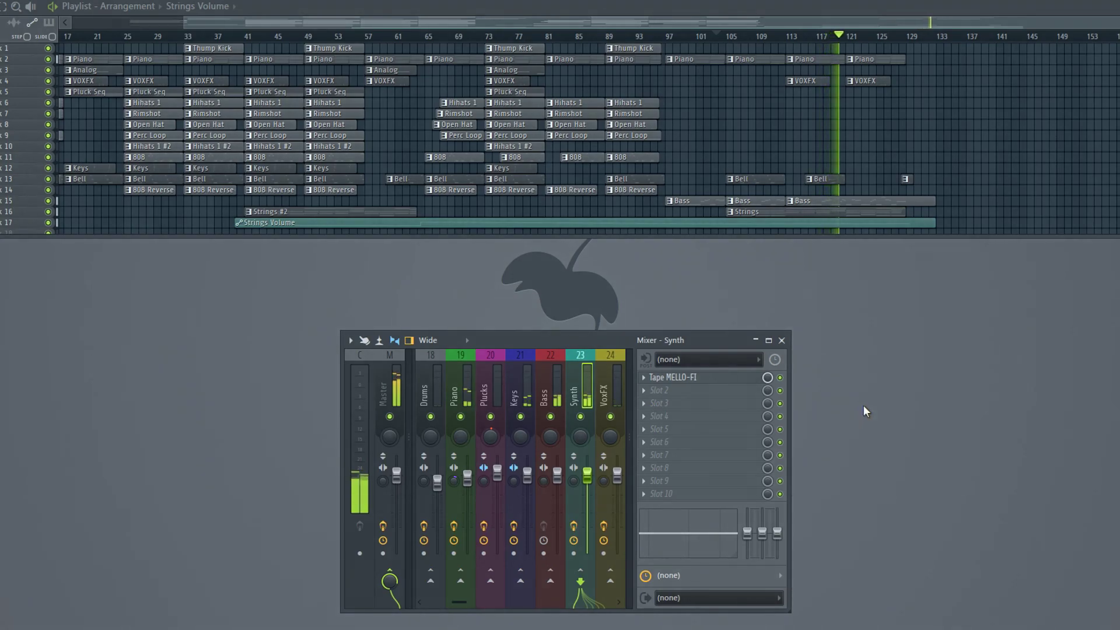
- Slightly boost the high EQ band of the Bass mixer track
click(561, 388)
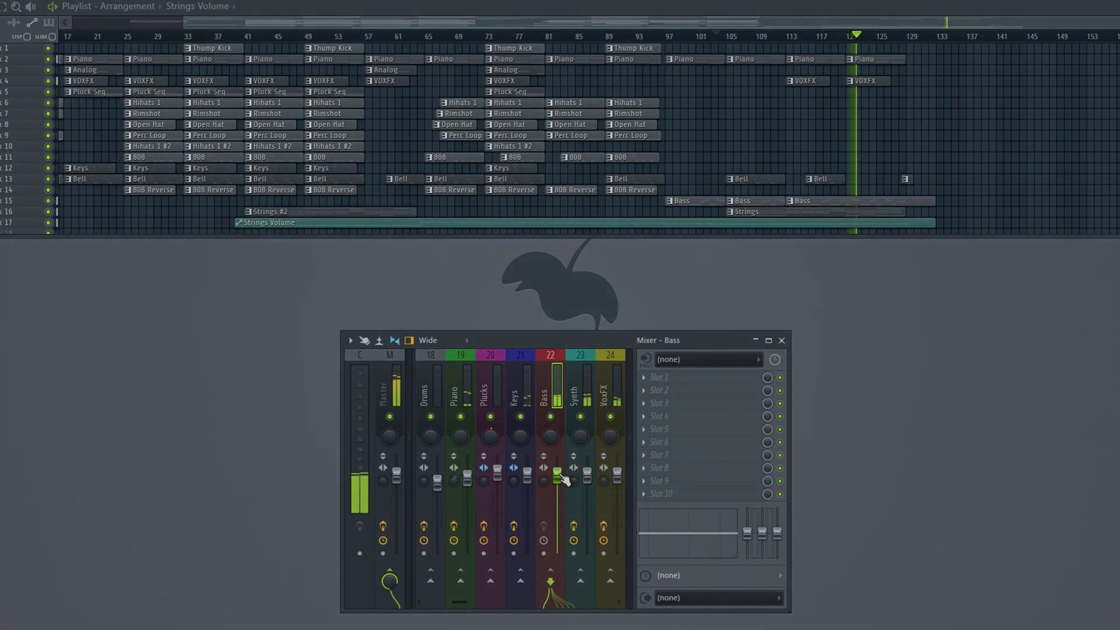
drag(778, 533, 778, 529)
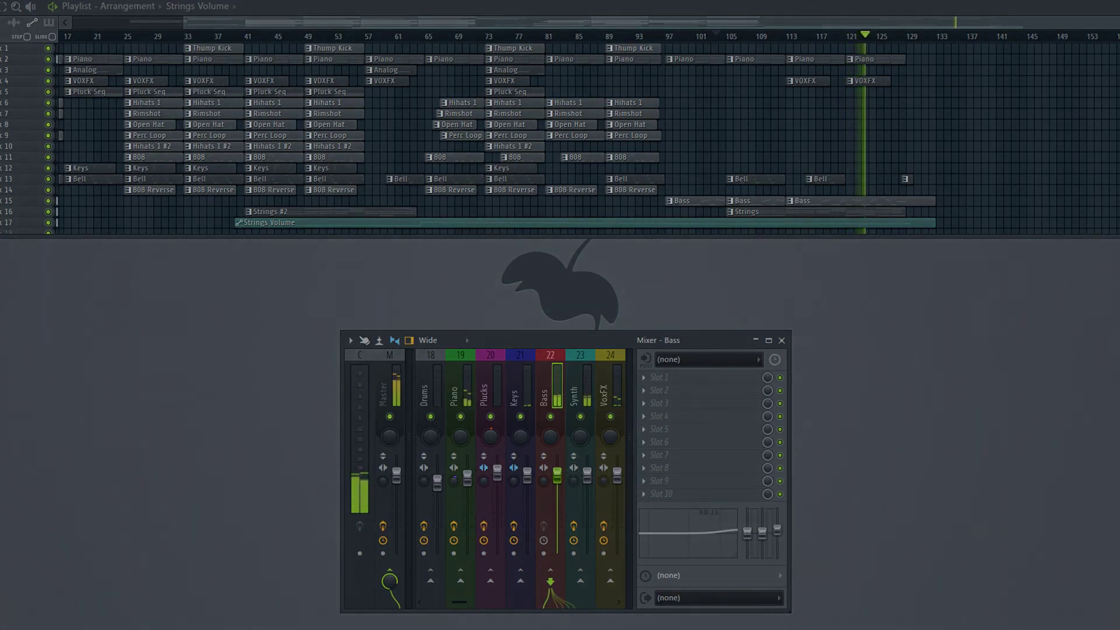